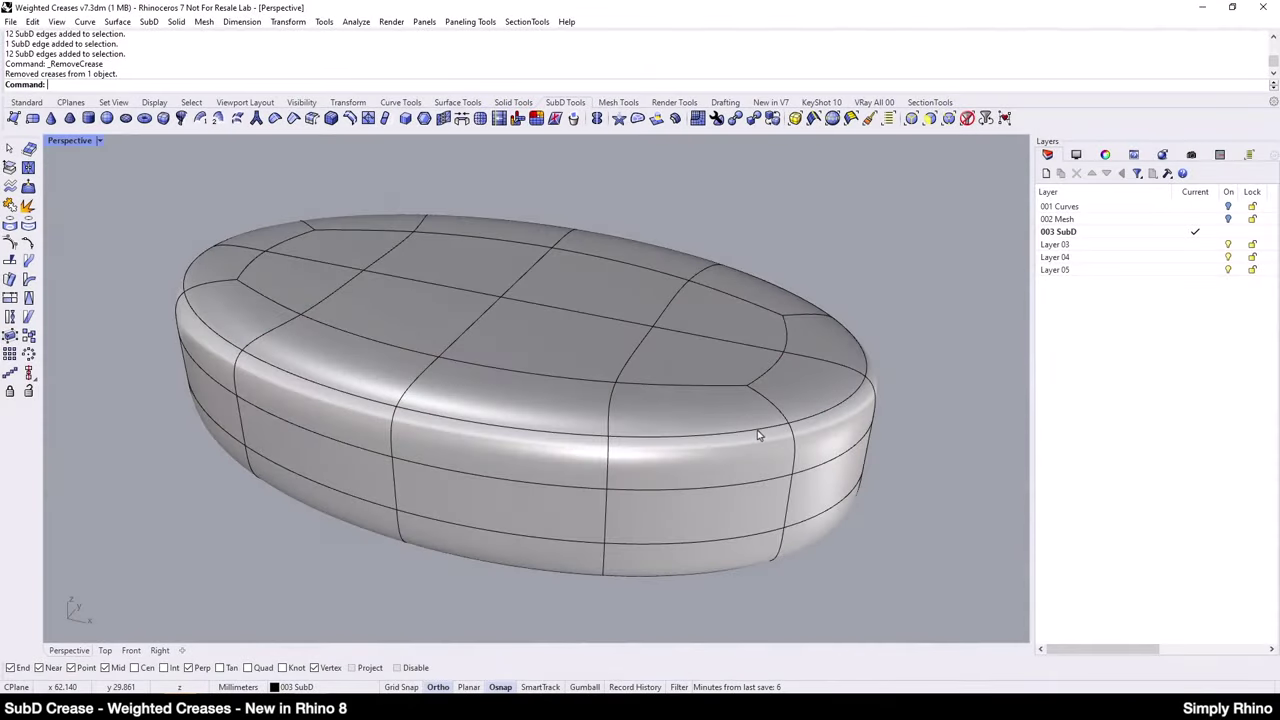
double_click(758, 436)
left_click(293, 118)
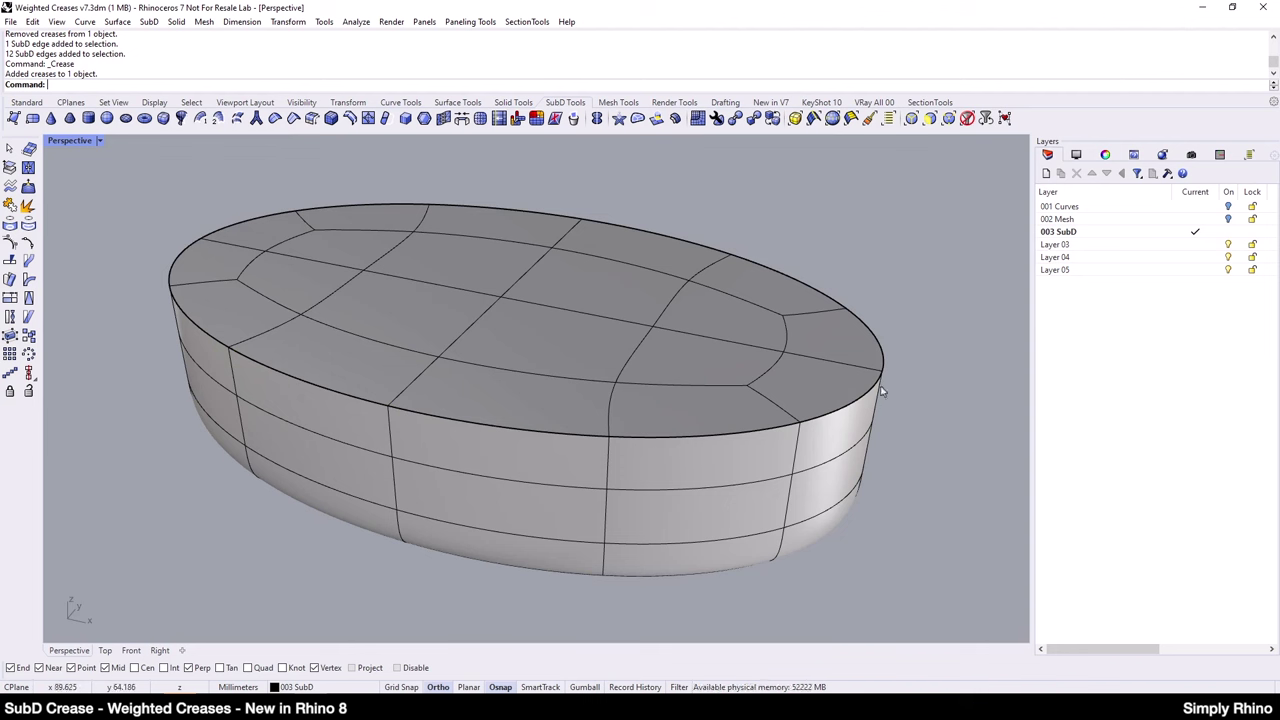
left_click(597, 434)
left_click(649, 438, "shift")
left_click(842, 402, "shift")
left_click(876, 346, "shift")
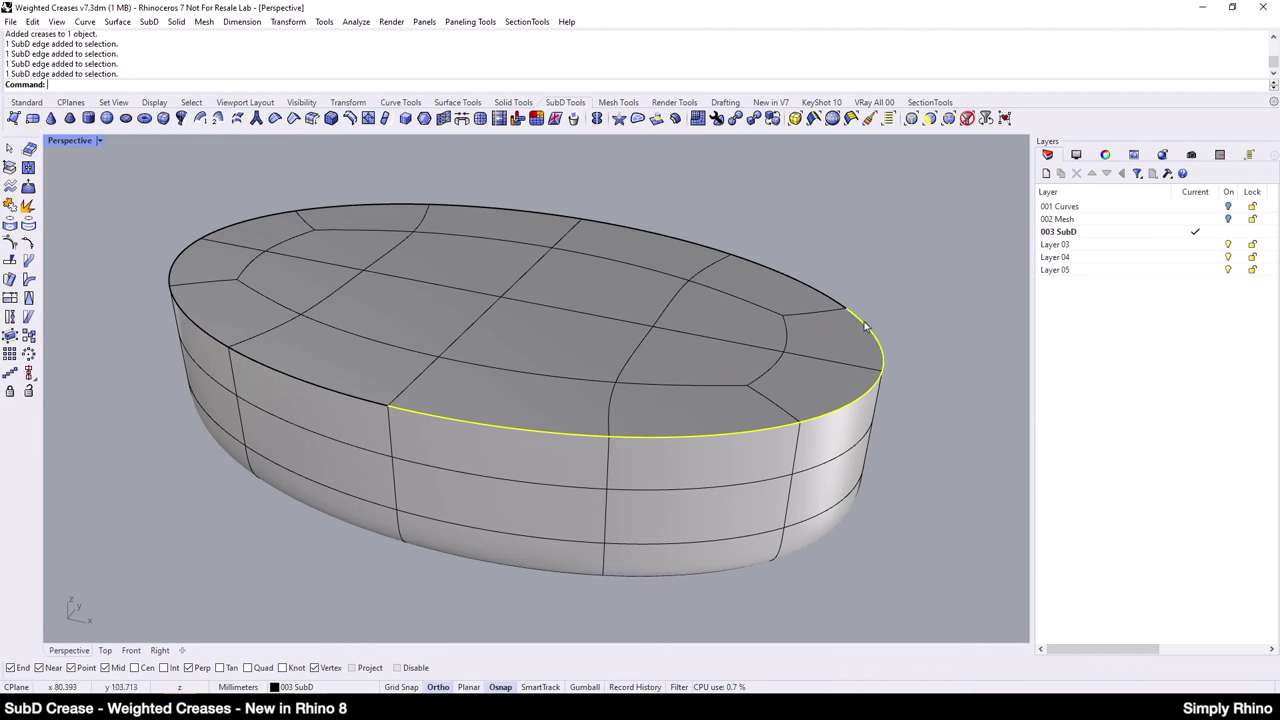
left_click(800, 285, "shift")
left_click(660, 236, "shift")
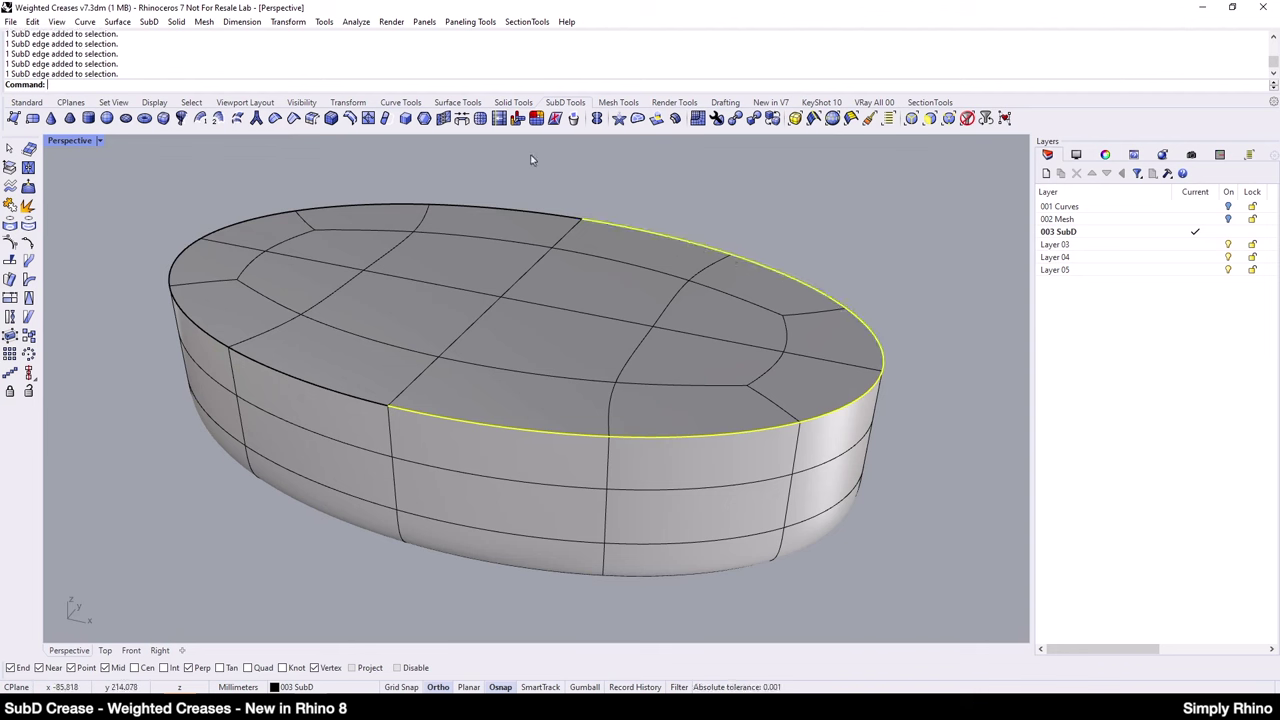
left_click(266, 121)
scroll(337, 428, "up", 5)
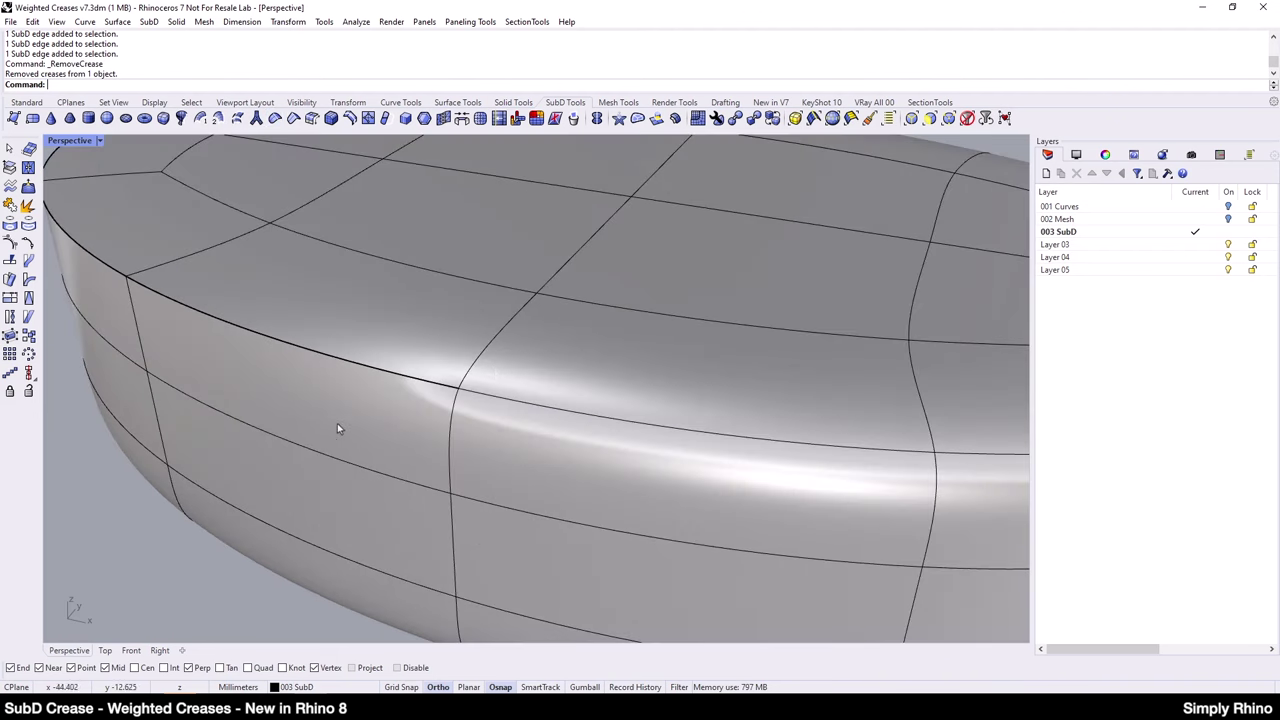
left_click(491, 372)
left_click(356, 21)
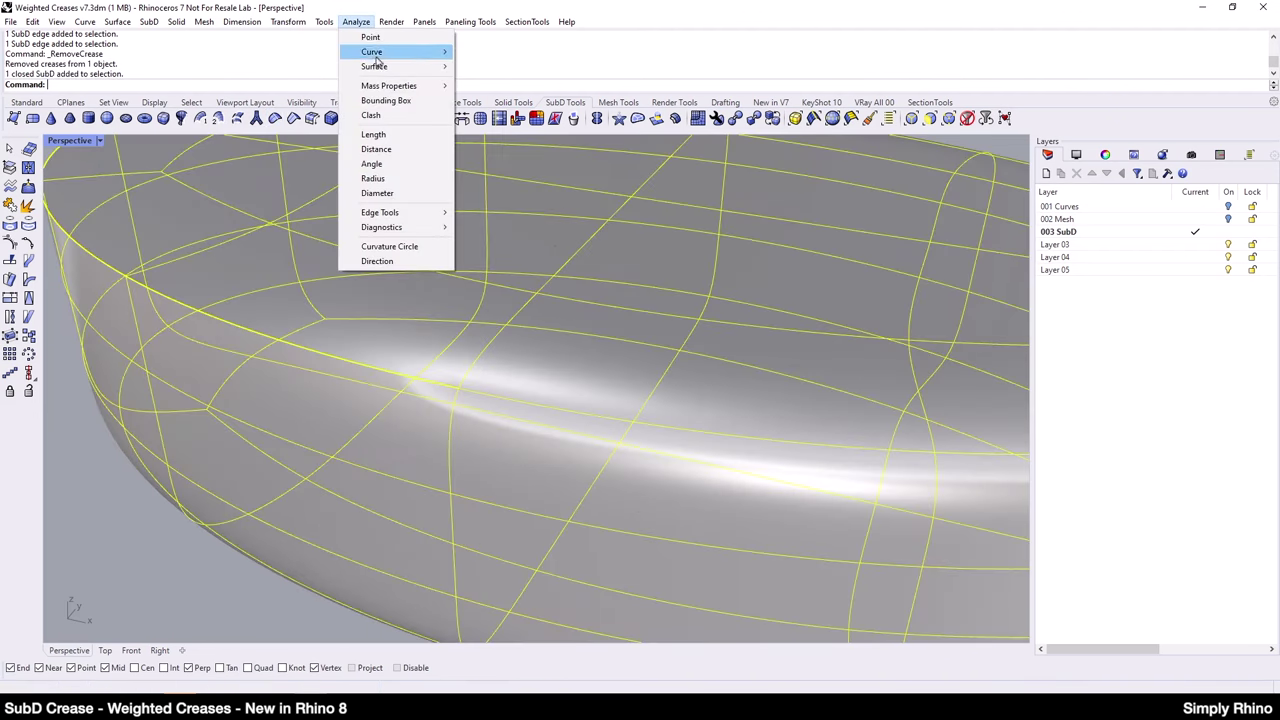
mouse_move(375, 66)
left_click(500, 94)
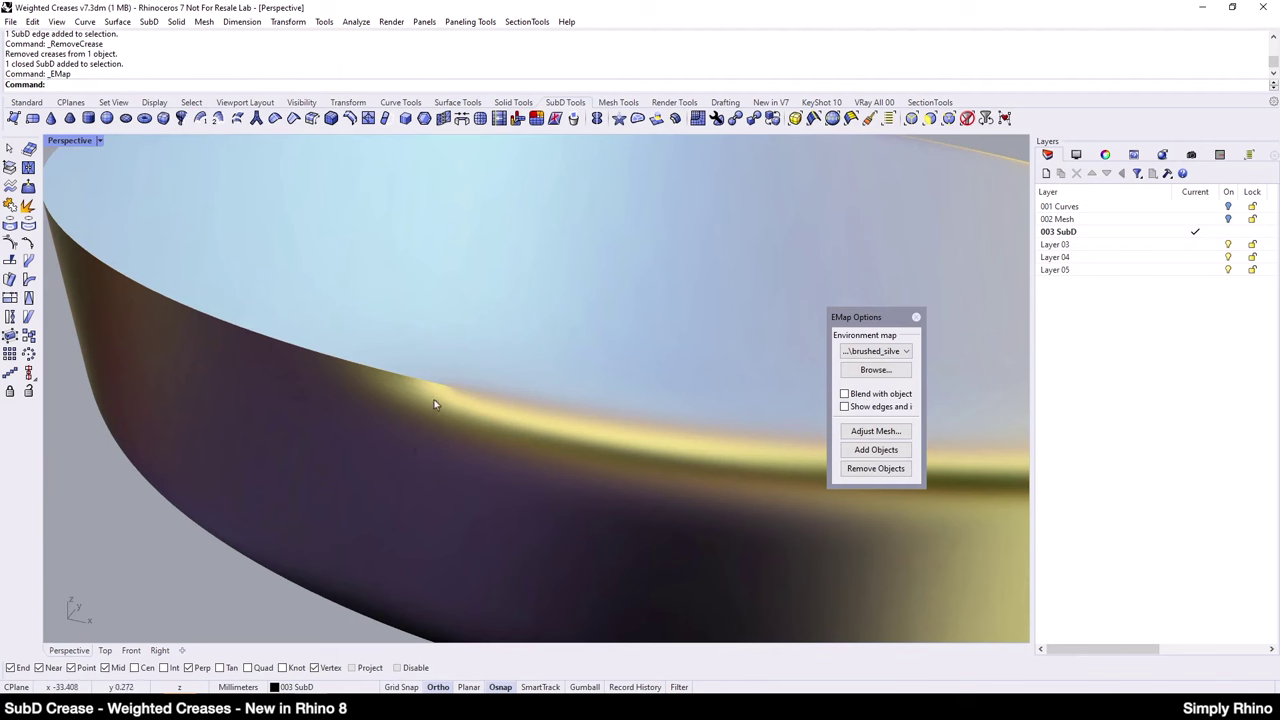
key("ctrl+z")
key("ctrl+z")
scroll(331, 366, "down", 5)
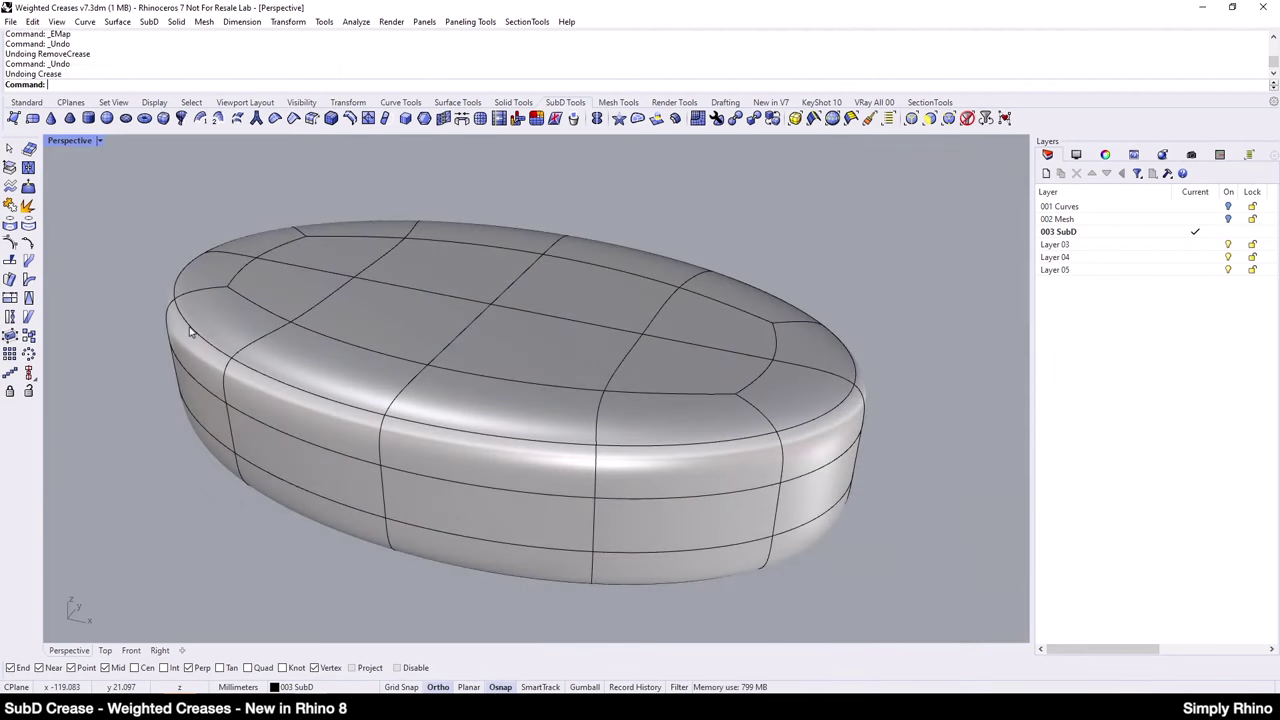
Step: Insert new edge loops on both sides of the oval's top edge loop
double_click(190, 333, "ctrl+shift")
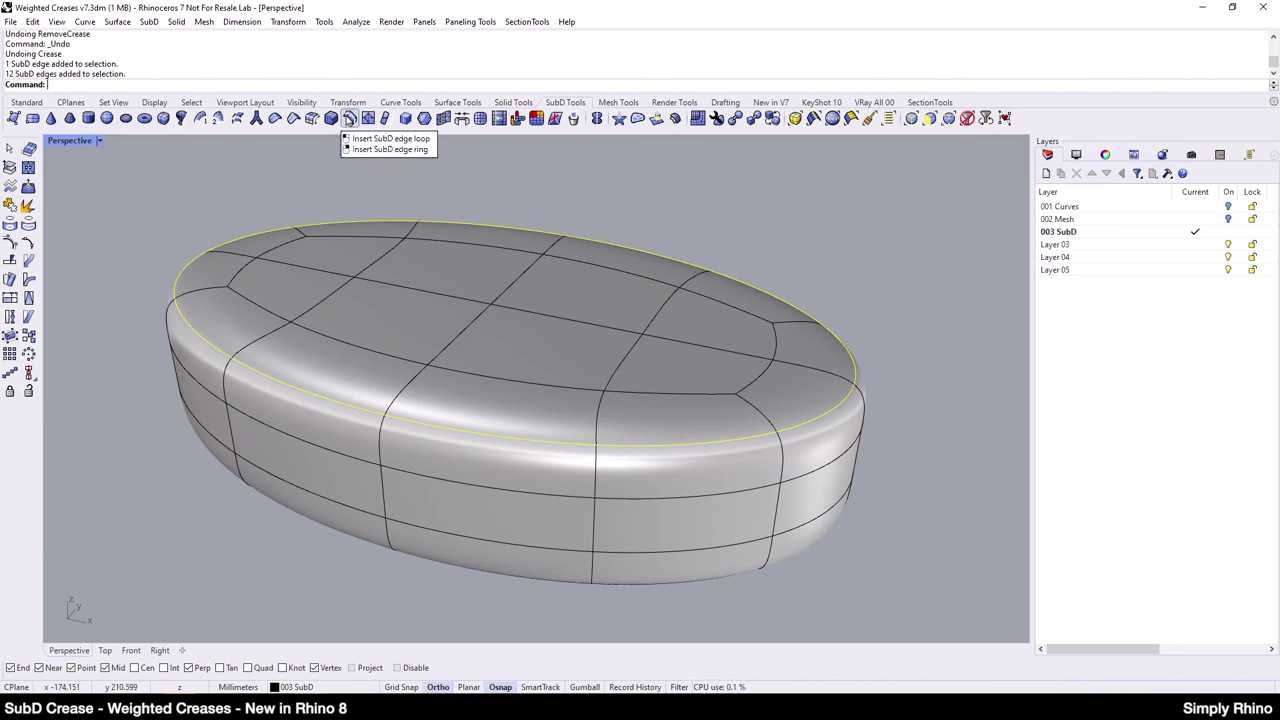
left_click(349, 118)
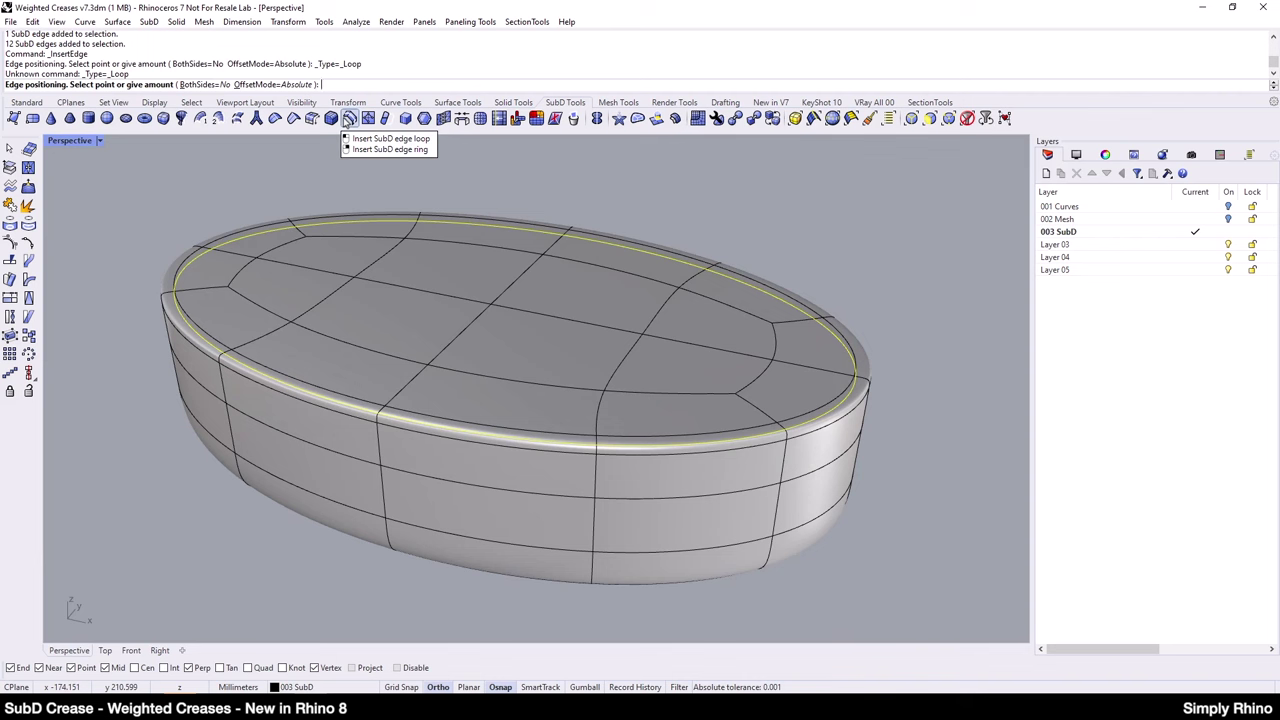
left_click(205, 84)
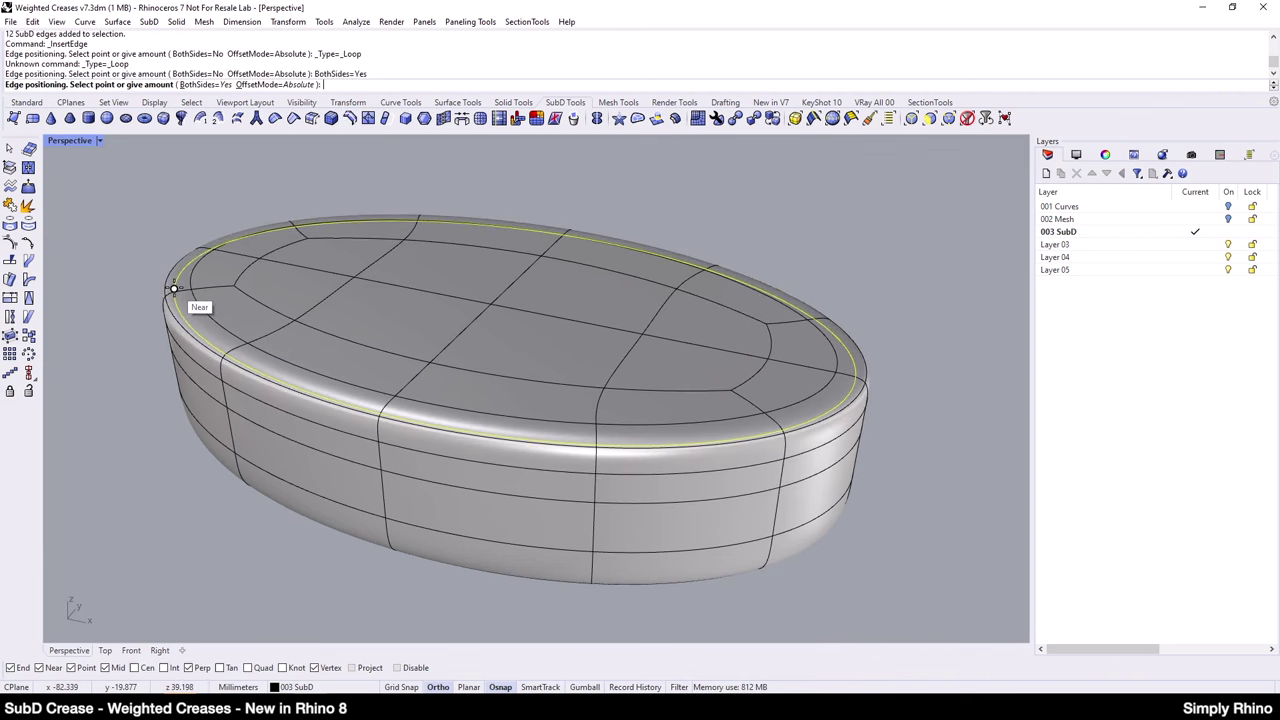
left_click(174, 289)
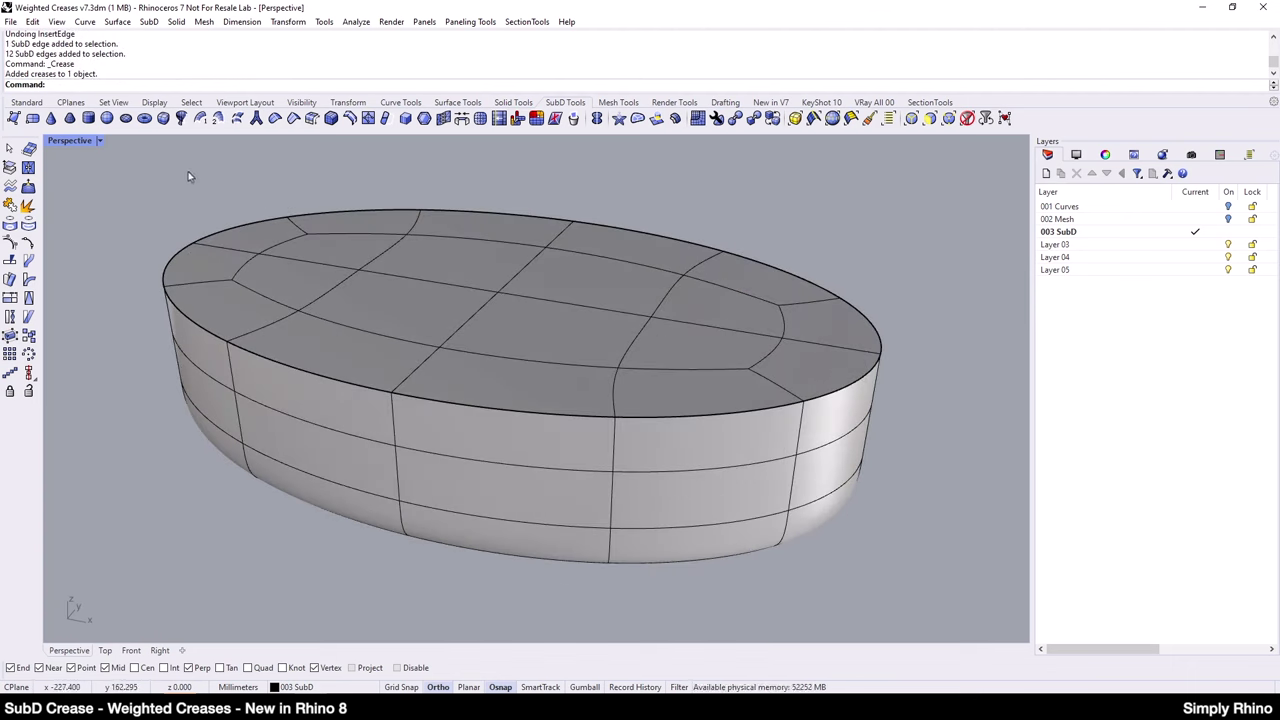
Step: Bevel the oval's rim edge loop to give it a firmer rounded edge
left_click(331, 118)
left_click(282, 369)
key("Return")
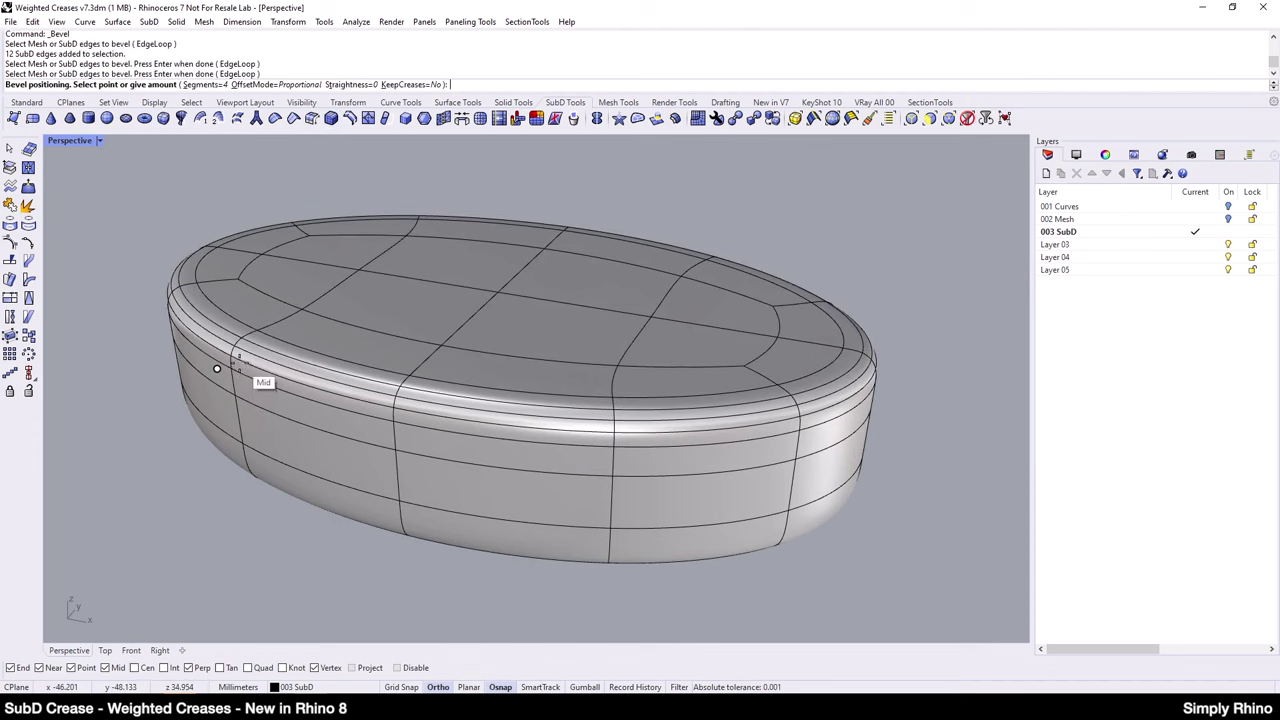
left_click(217, 370)
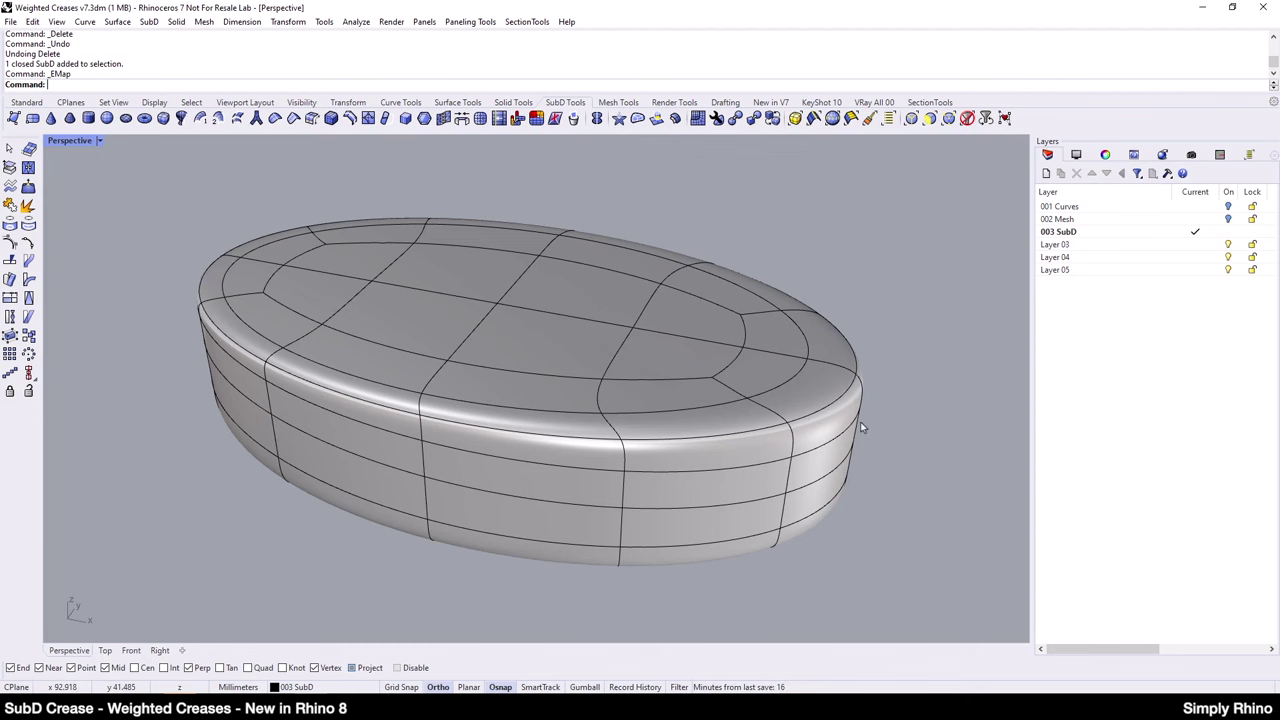
mouse_move(862, 428)
right_mouse_down()
mouse_move(857, 386)
mouse_move(837, 408)
mouse_move(849, 433)
right_mouse_up()
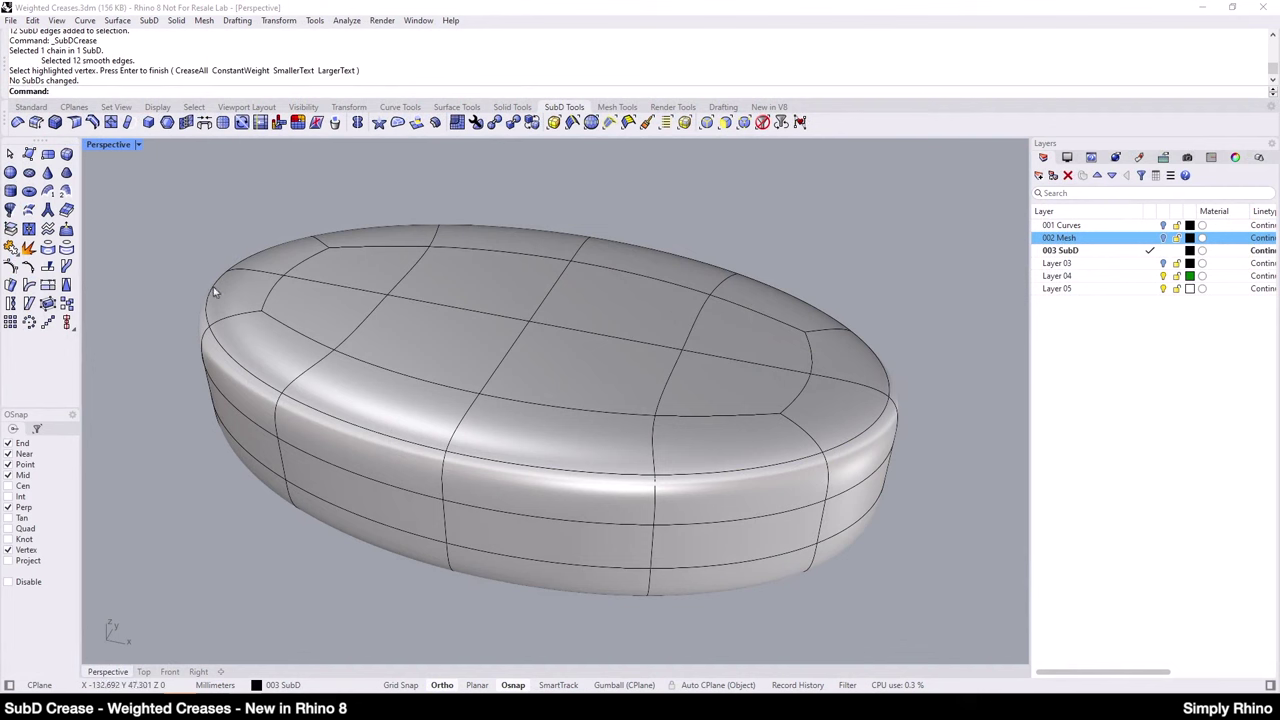
double_click(213, 287)
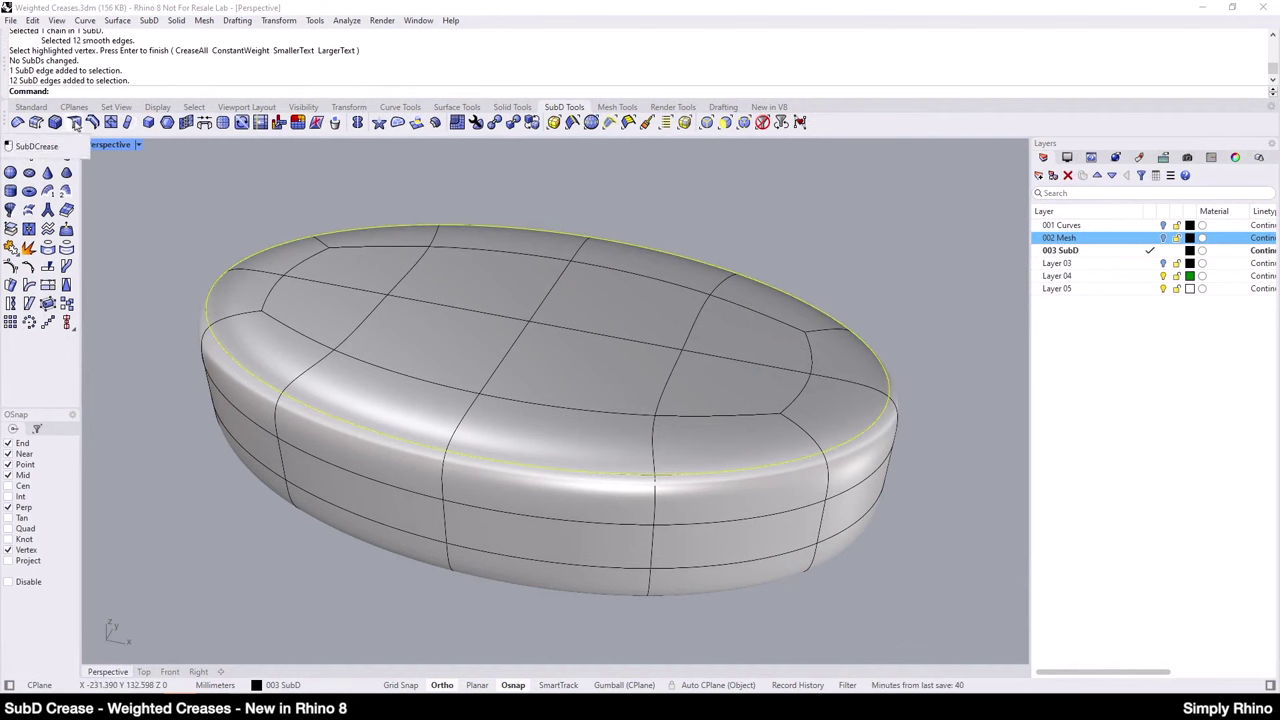
left_click(92, 122)
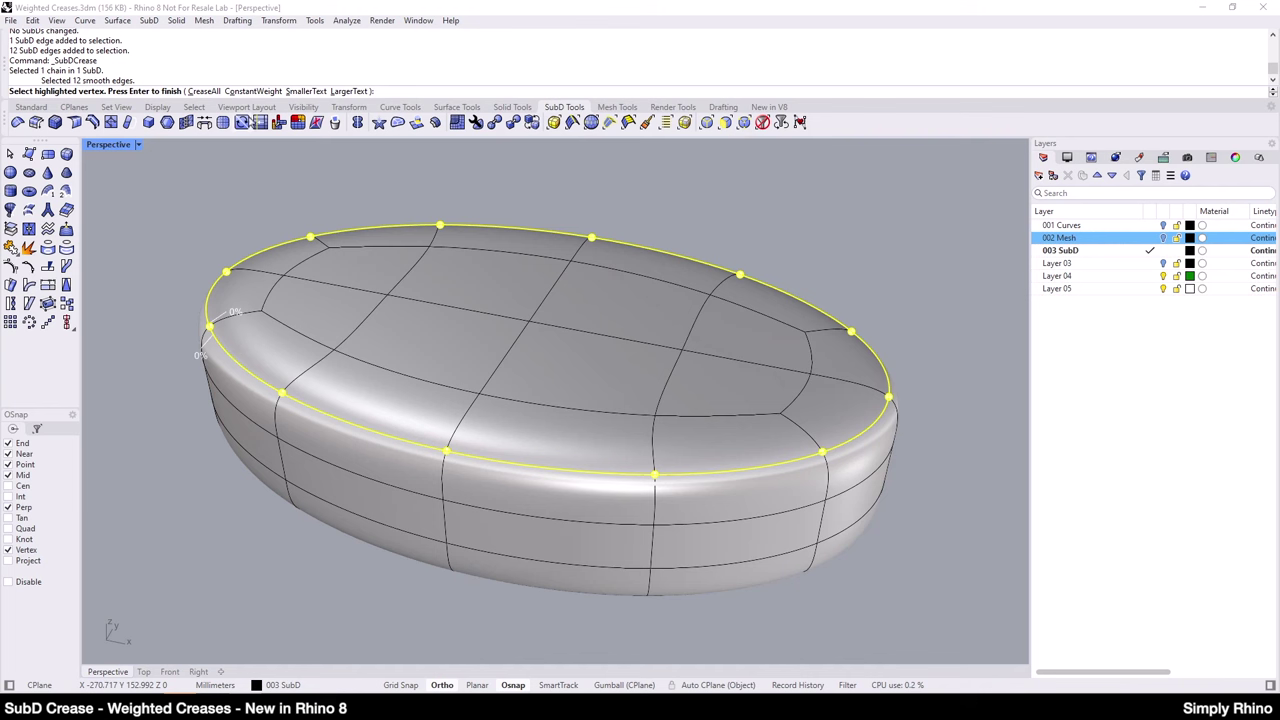
left_click(253, 91)
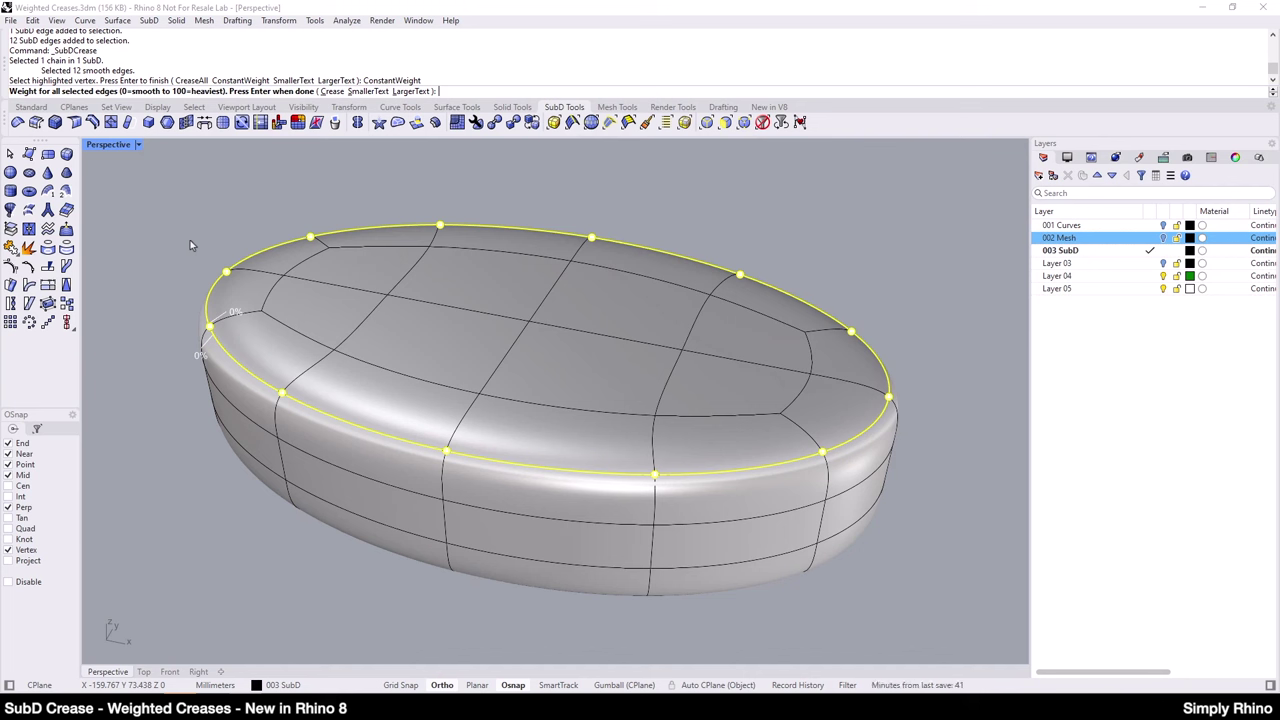
type("80")
key("Return")
key("Return")
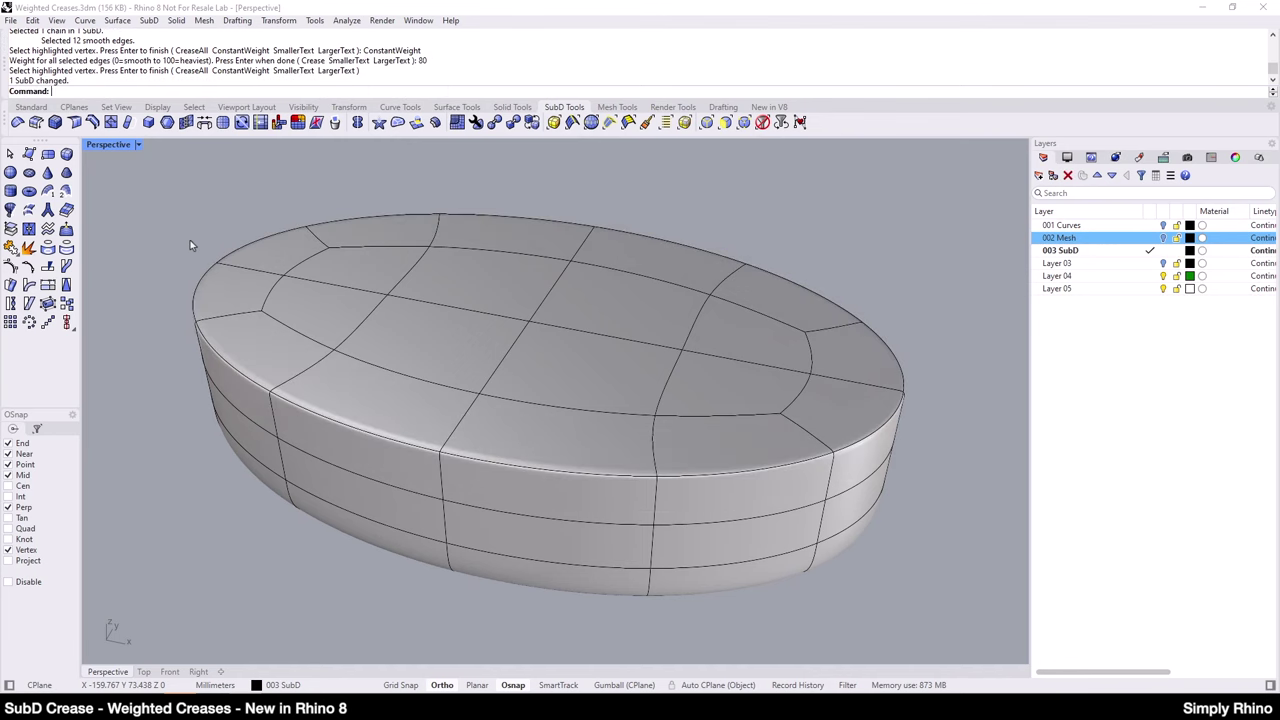
left_click(403, 391)
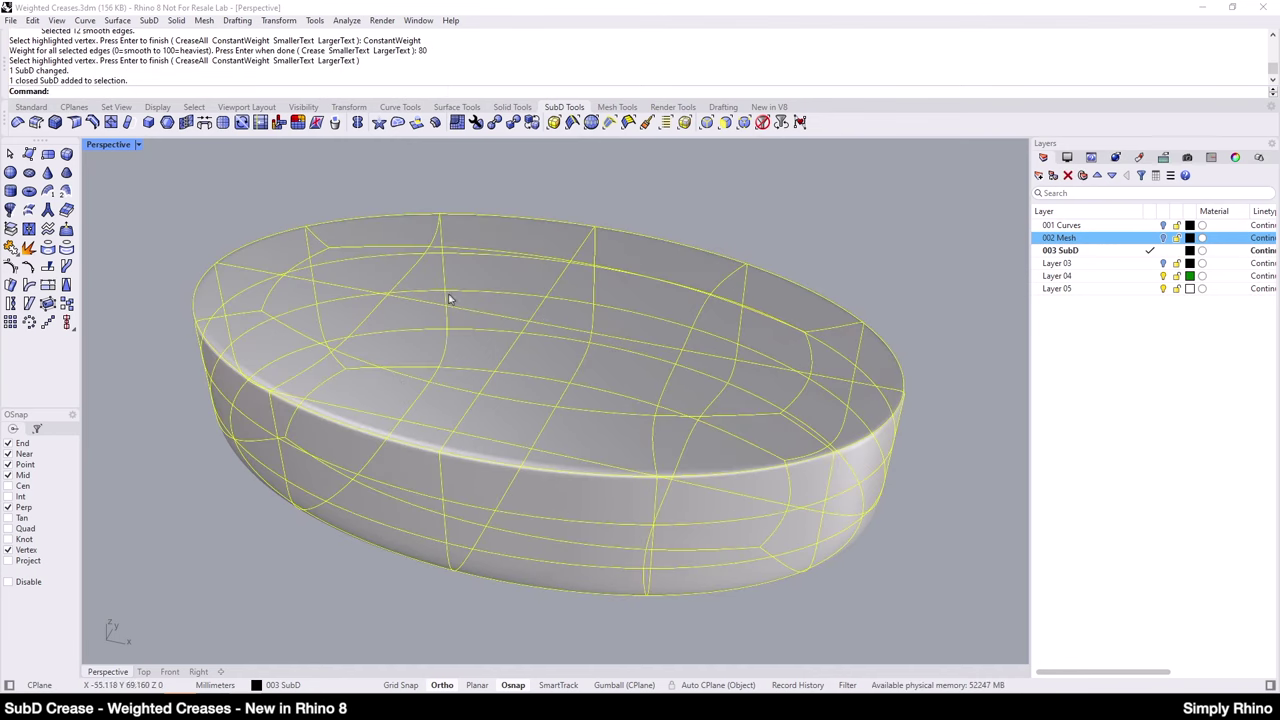
left_click(347, 20)
mouse_move(368, 62)
left_click(496, 94)
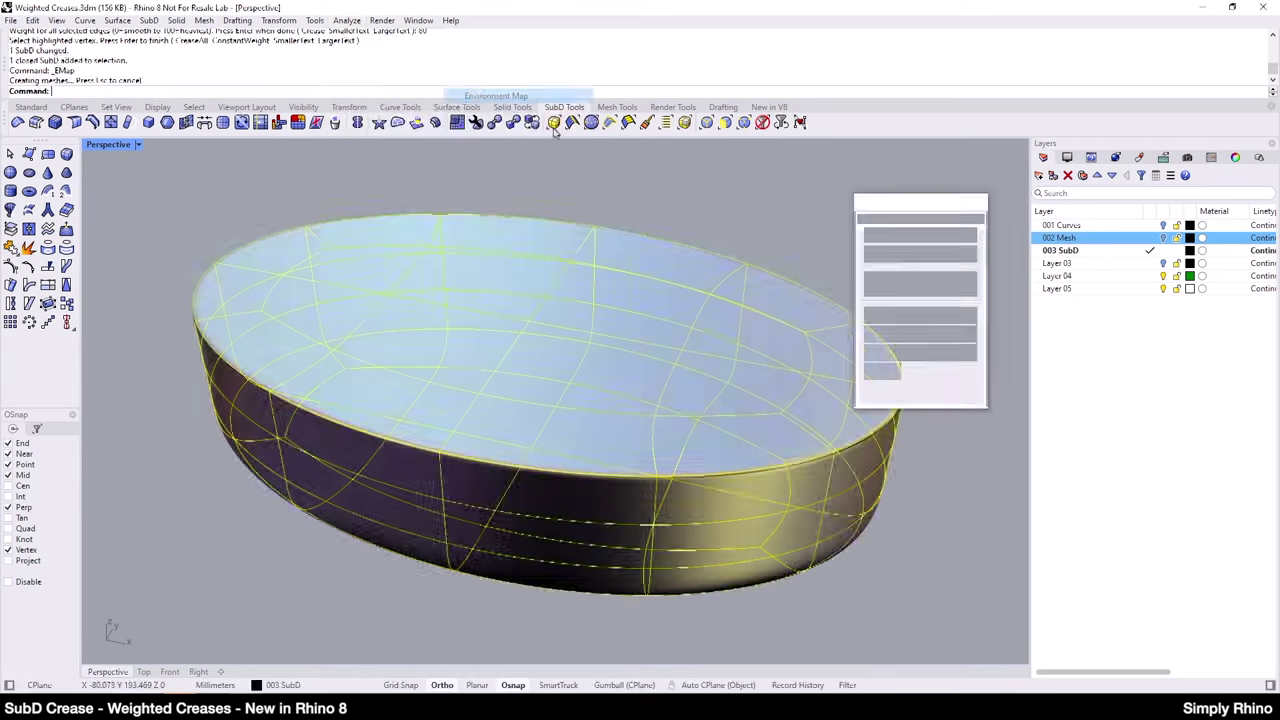
scroll(766, 477, "up", 5)
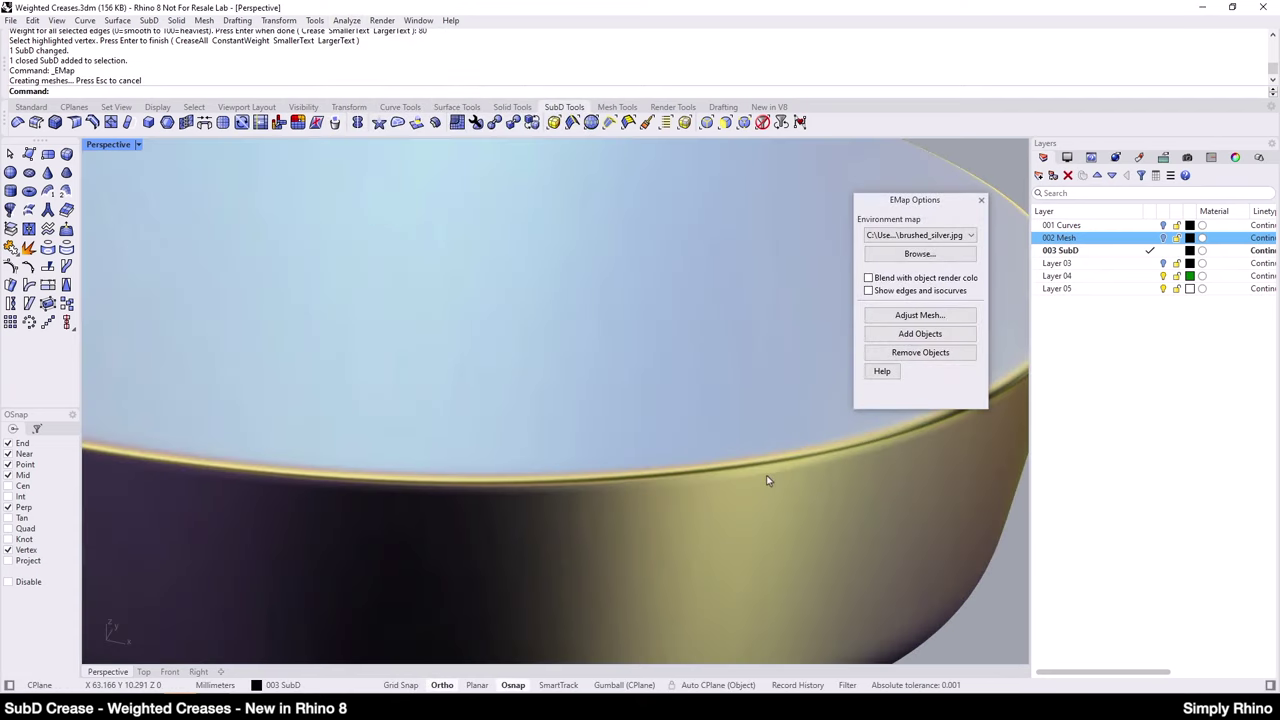
scroll(766, 480, "down", 5)
right_click_drag(766, 523, 773, 468)
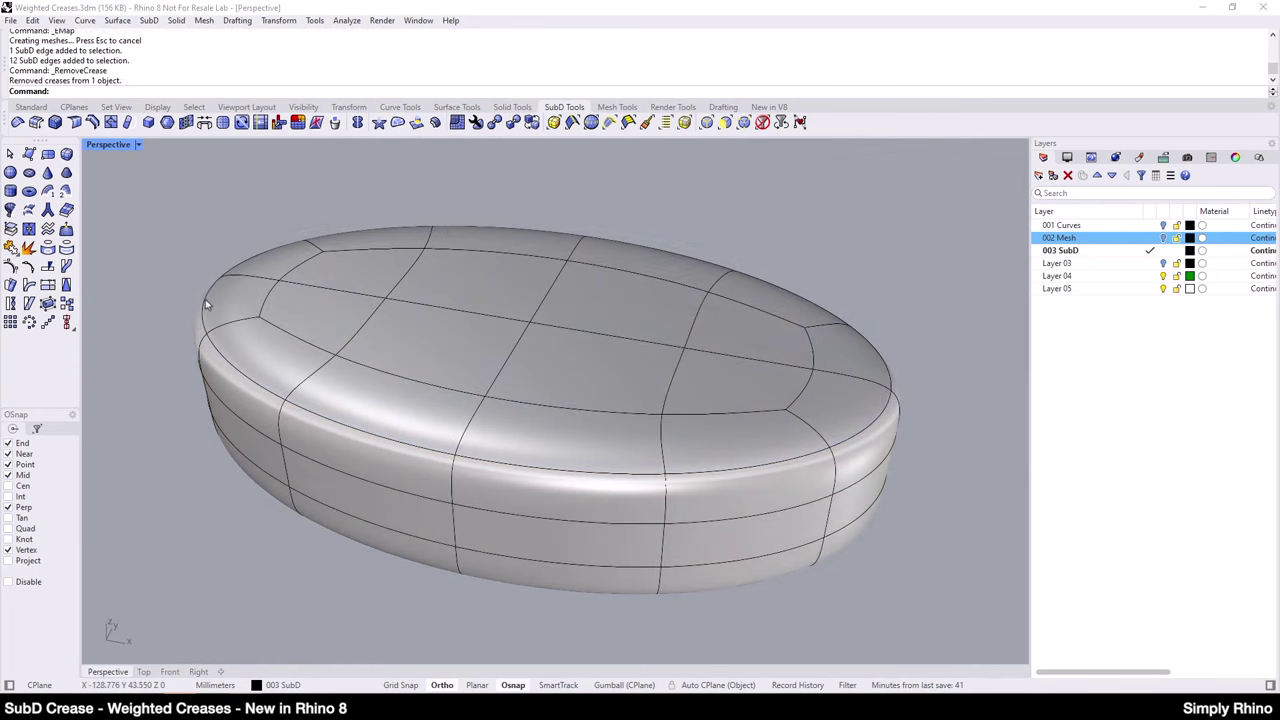
Step: Give the top rim loop a varying-weight crease, weight 100 at one vertex
double_click(206, 305, "ctrl+shift")
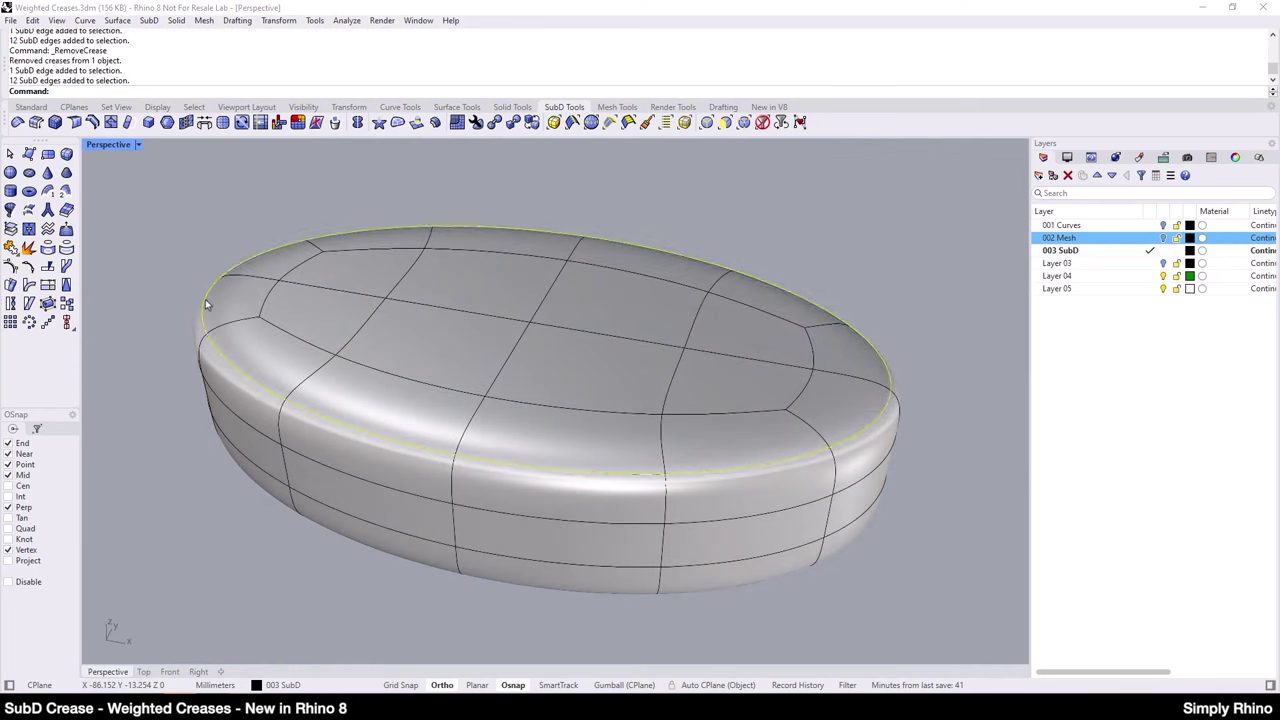
left_click(75, 123)
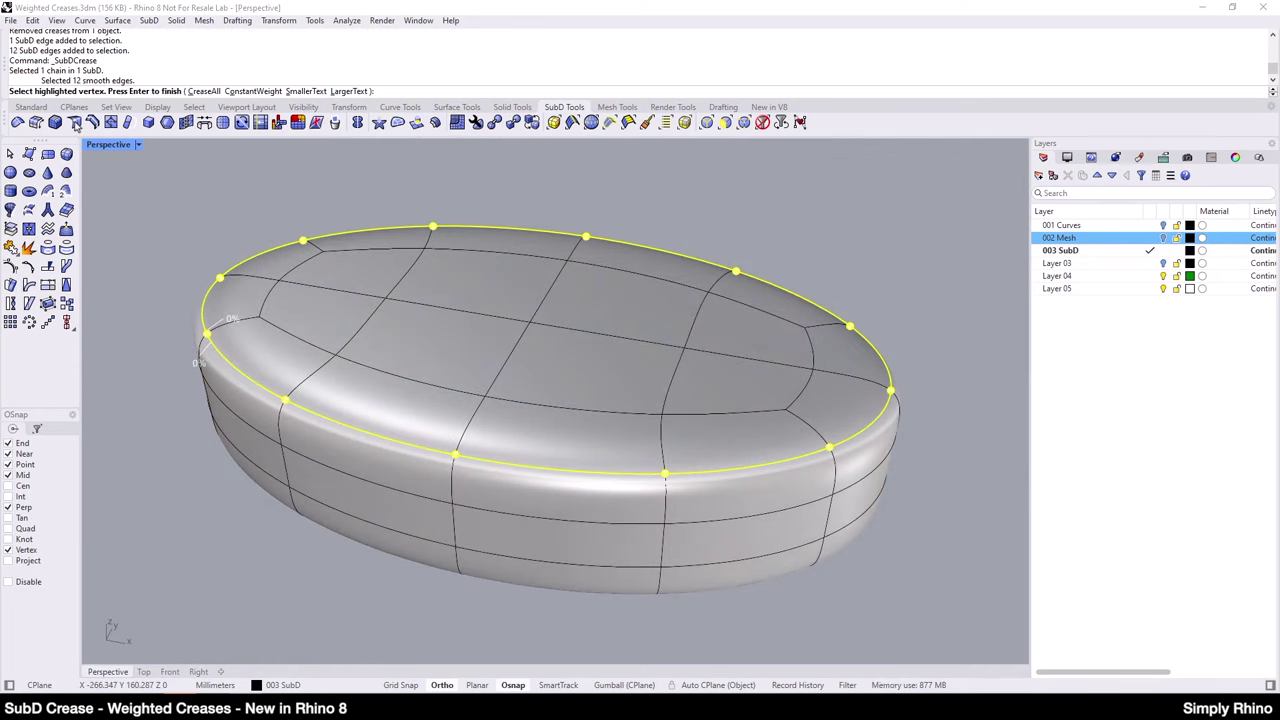
left_click(220, 280)
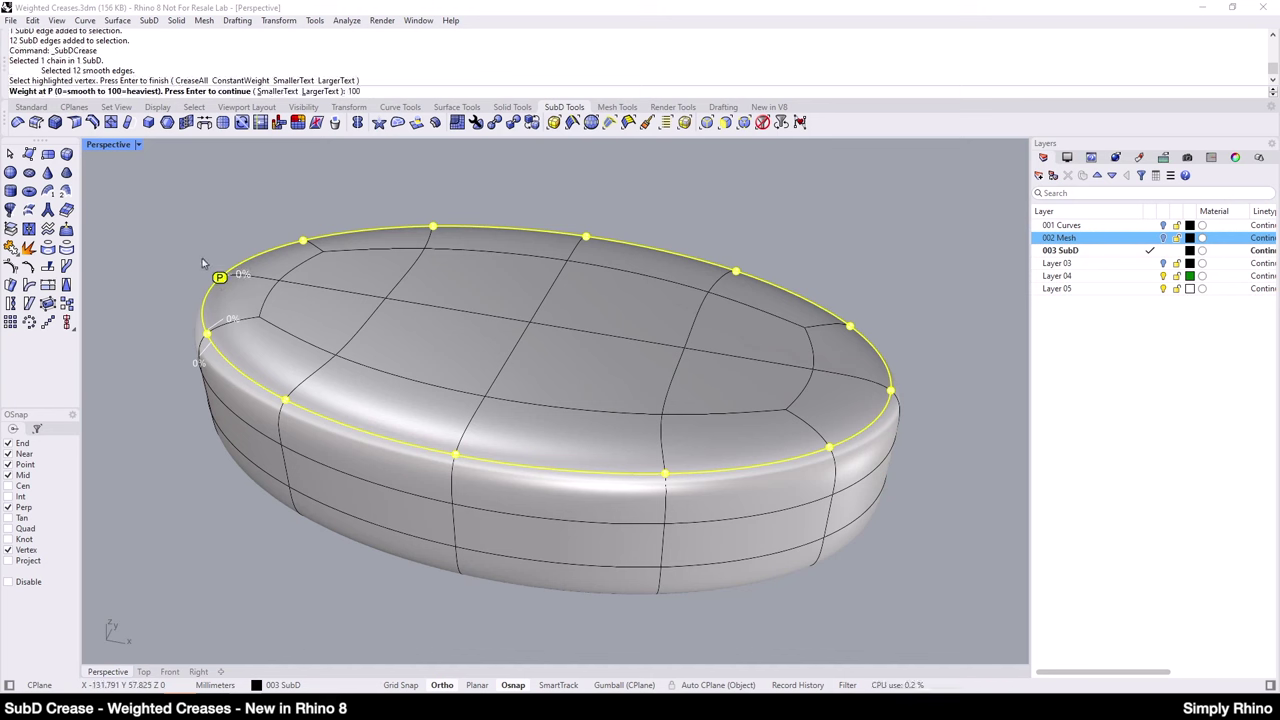
key("Return")
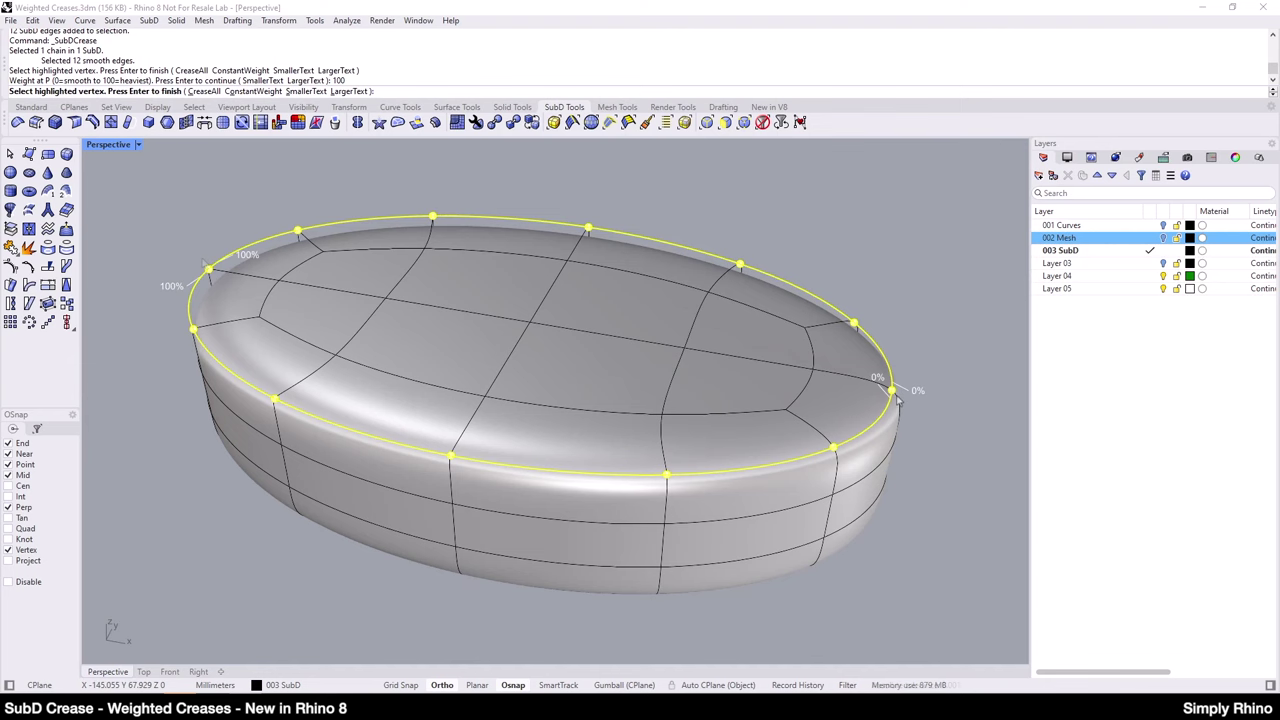
key("Return")
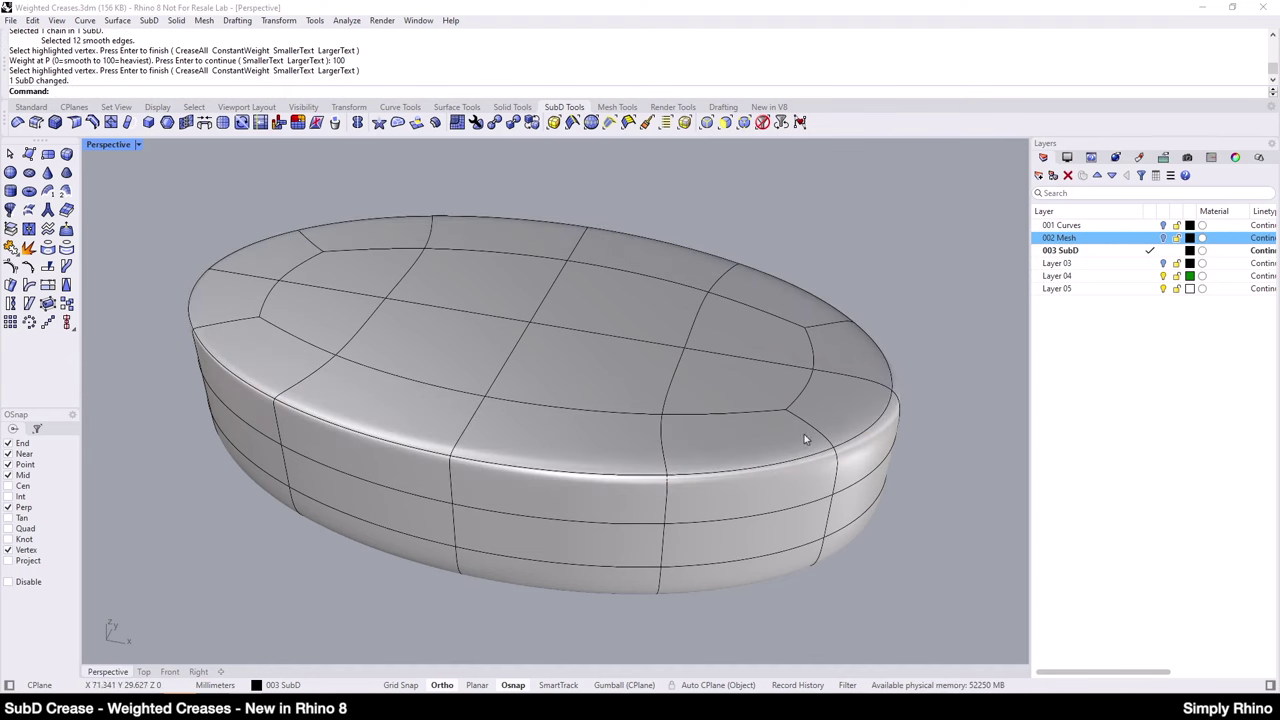
Step: Preview the oval with environment-map reflections, then close the EMap preview
right_click_drag(804, 434, 806, 405)
left_click(651, 451)
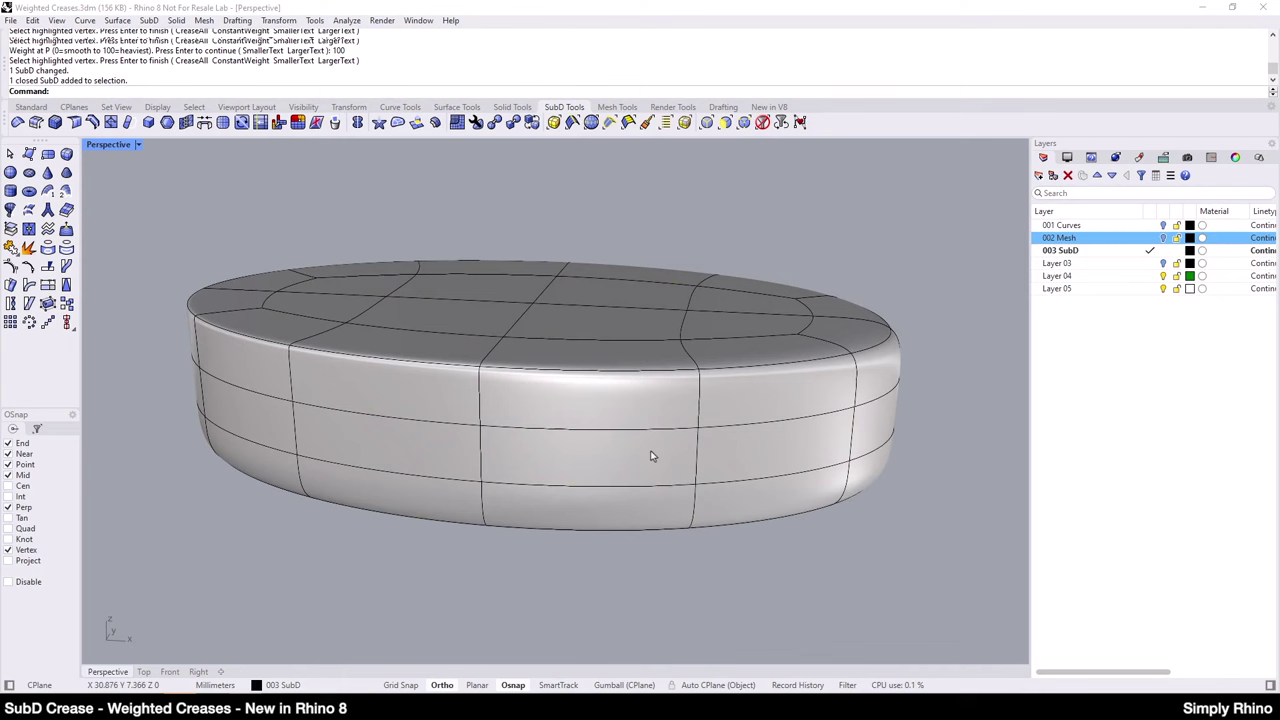
left_click(347, 20)
mouse_move(366, 68)
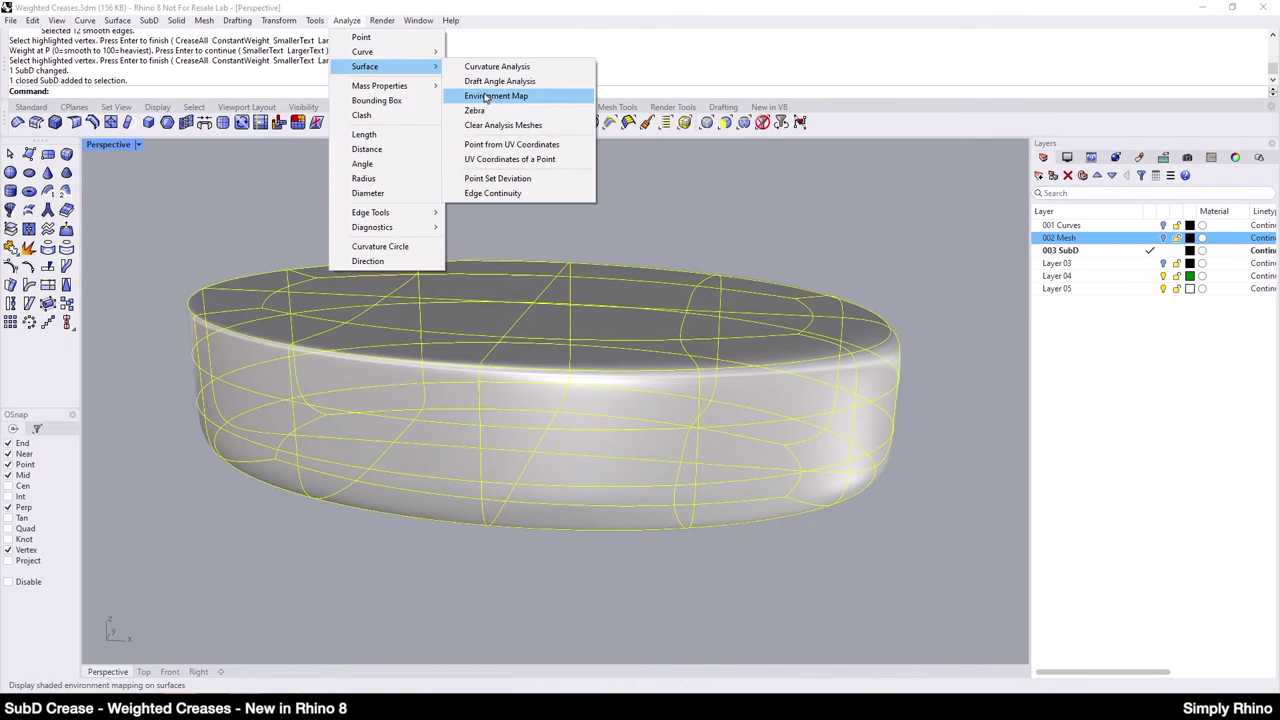
left_click(515, 97)
mouse_move(522, 503)
right_mouse_down()
mouse_move(500, 425)
mouse_move(712, 390)
mouse_move(666, 417)
right_mouse_up()
key("Escape")
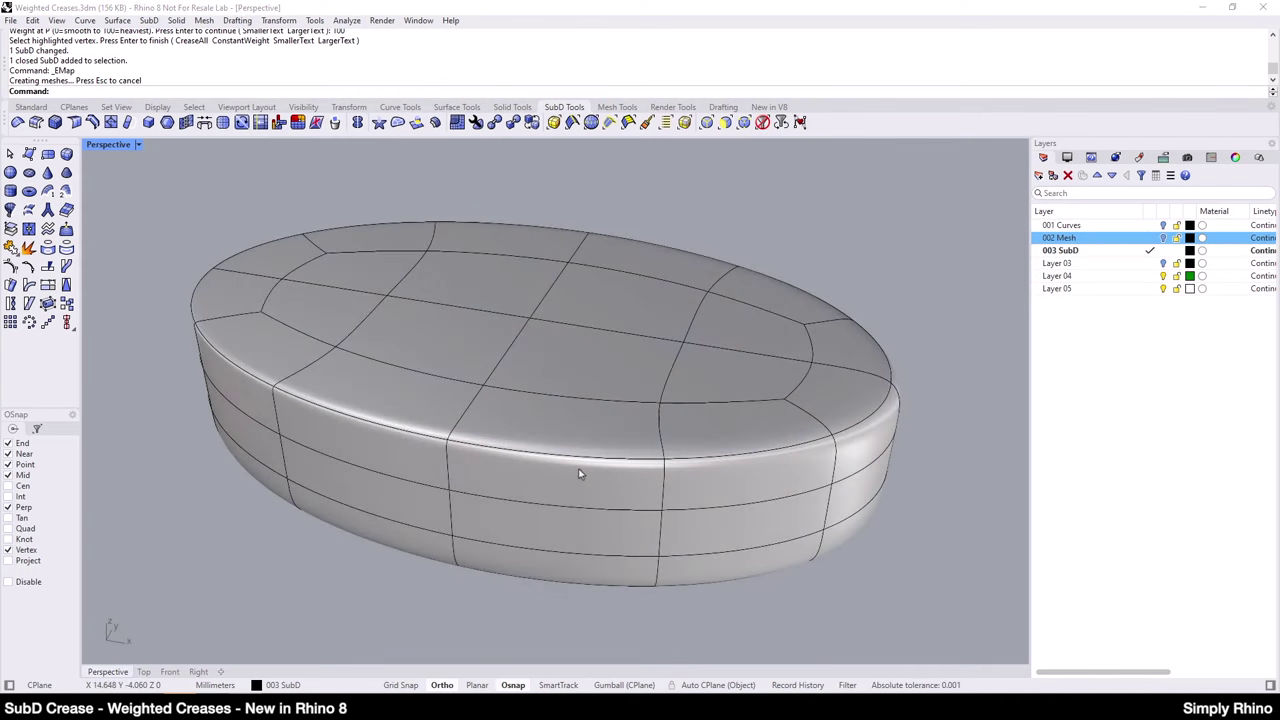
Step: Convert the oval SubD to NURBS and hide the original SubD
left_click(578, 468)
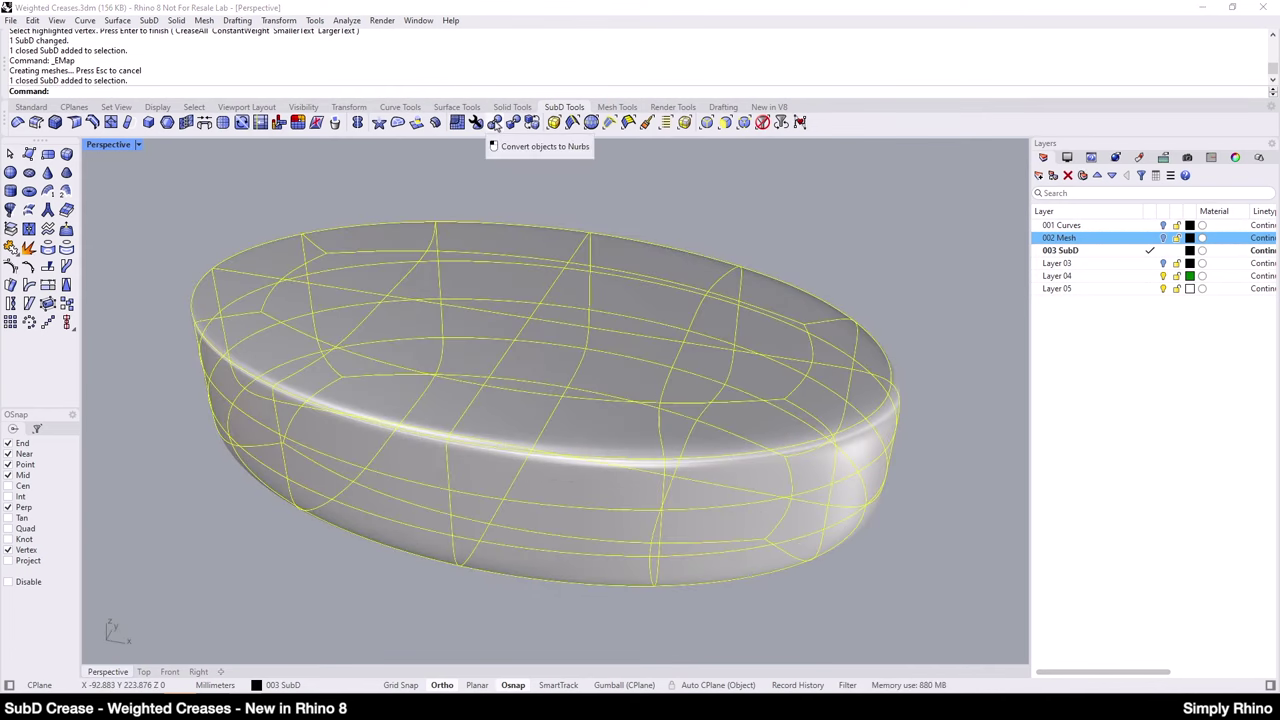
left_click(495, 123)
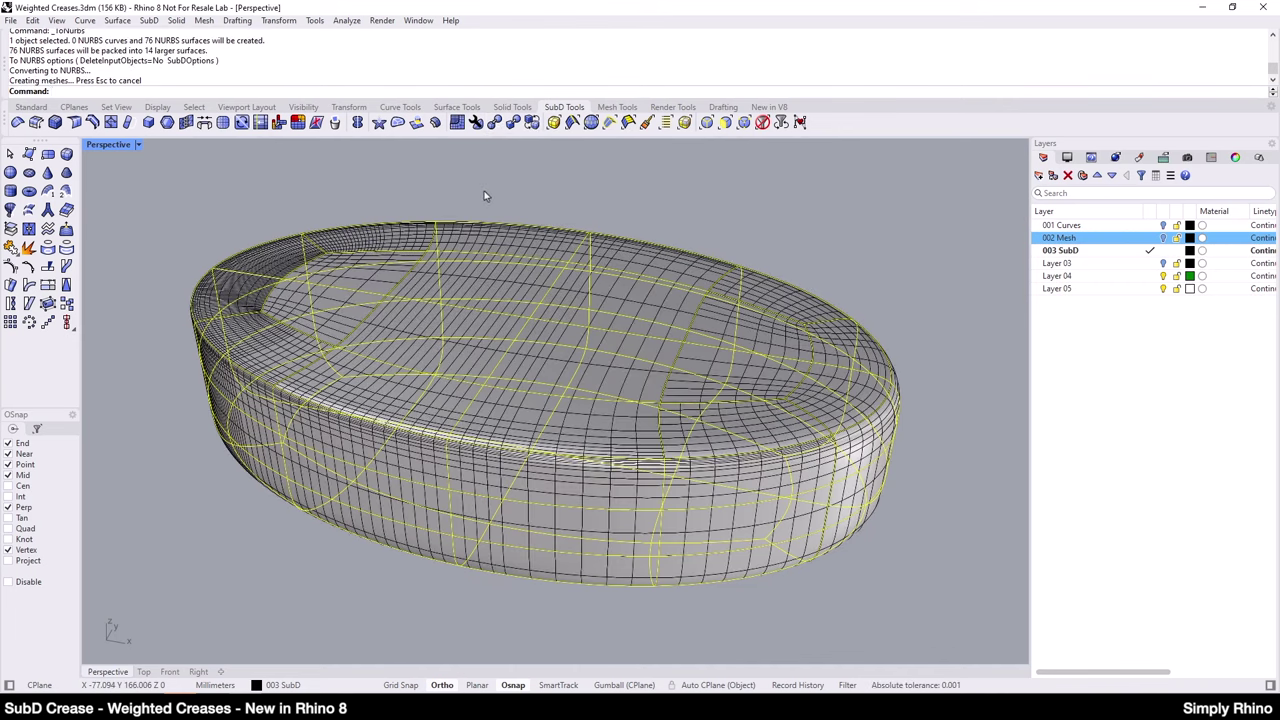
key("ctrl+h")
Step: Turn off the converted polysurface's isocurve display in its Properties
left_click(706, 432)
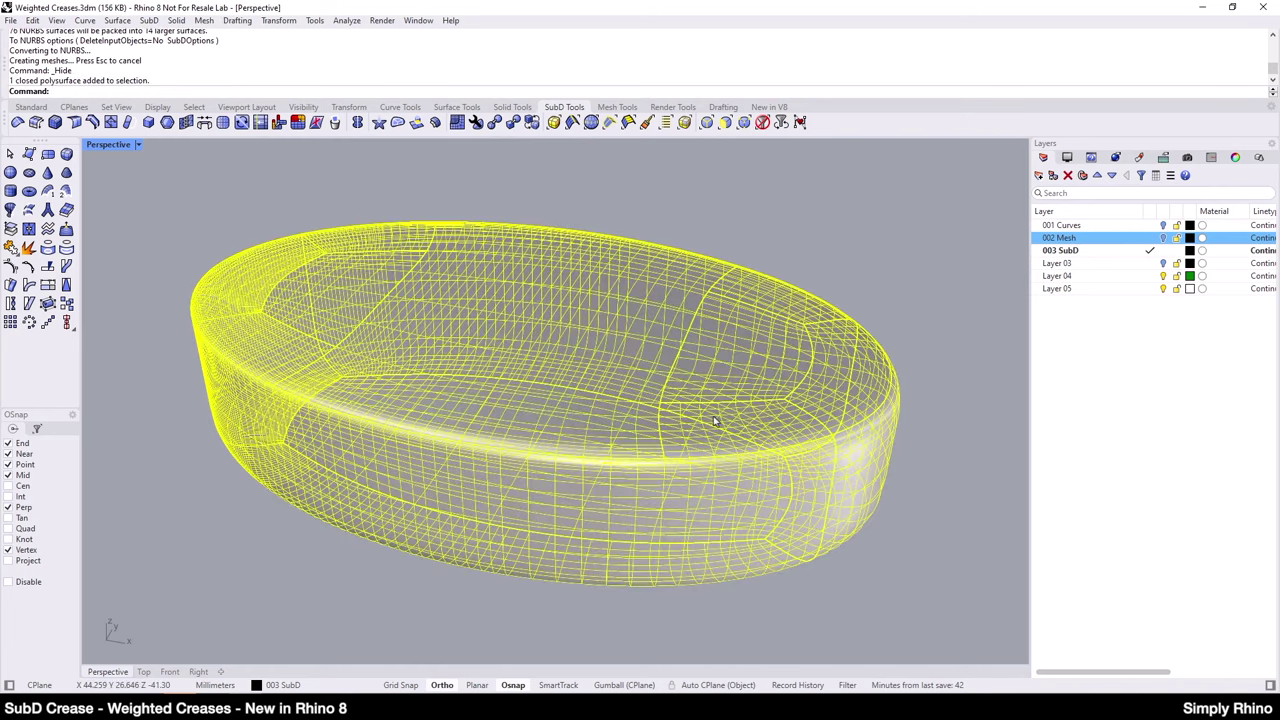
left_click(1236, 158)
left_click(1163, 497)
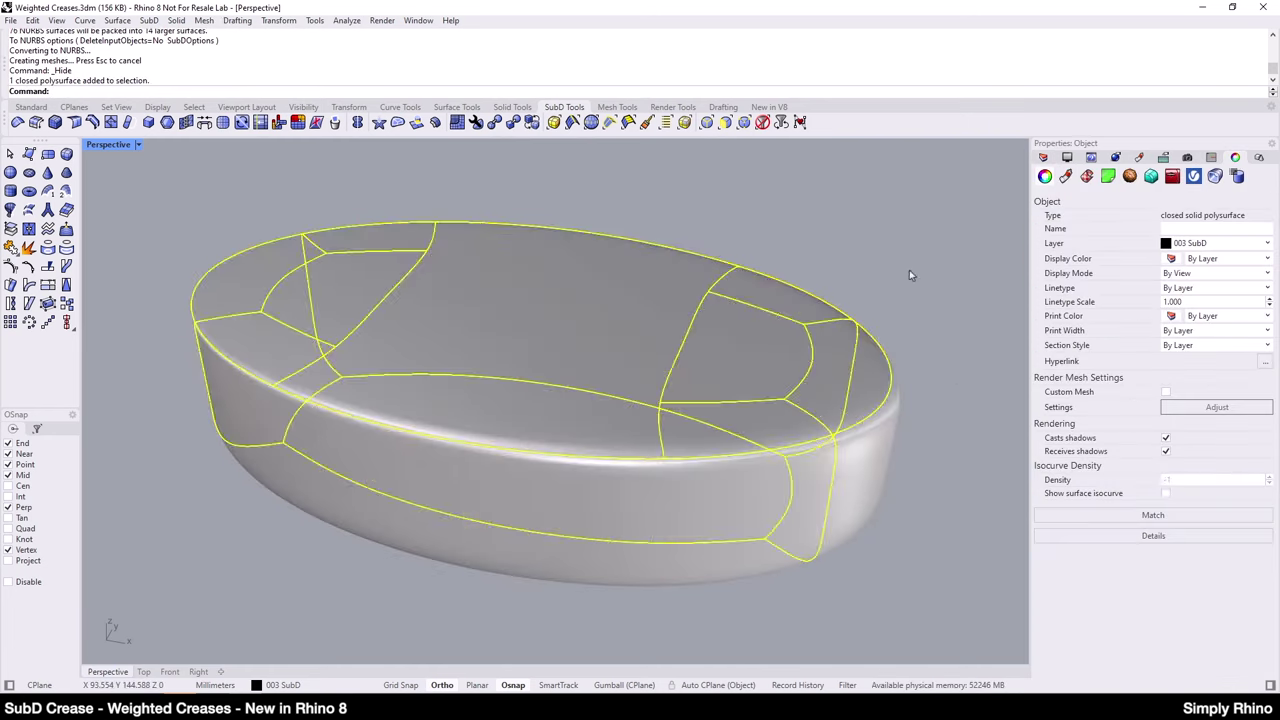
left_click(909, 270)
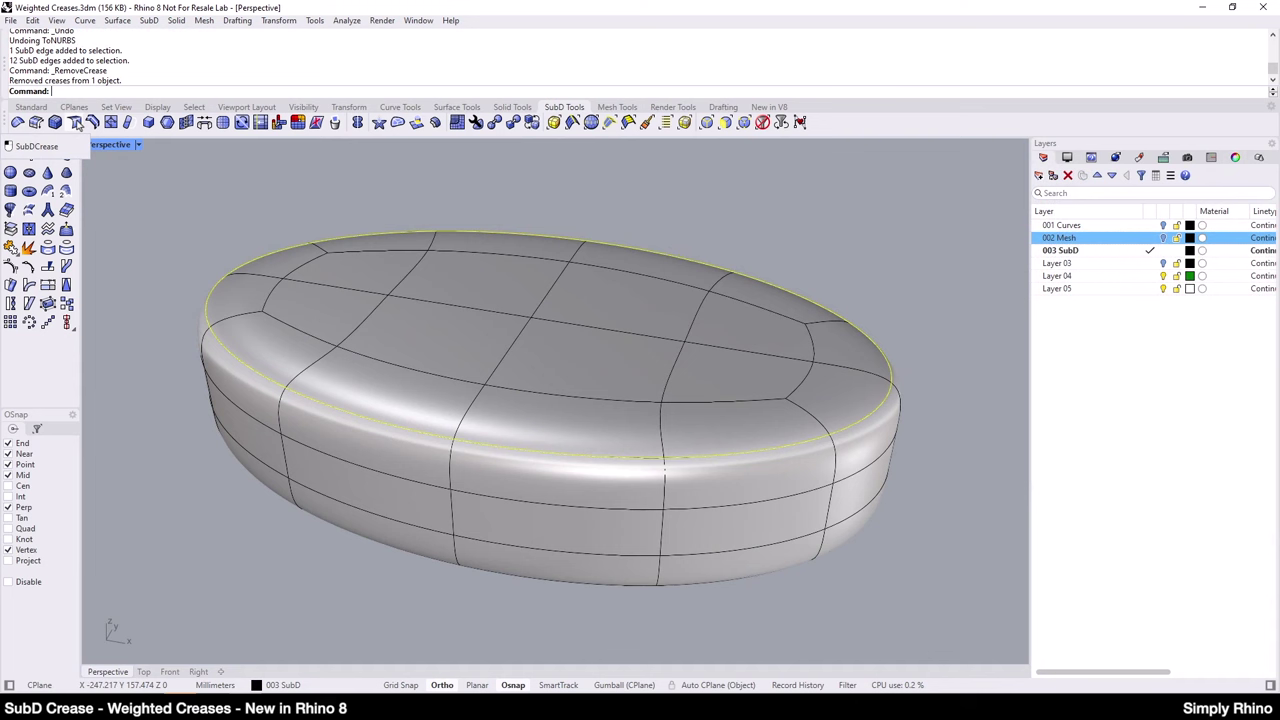
Step: Crease the entire oval rim loop with SubDCrease's CreaseAll option
left_click(76, 122)
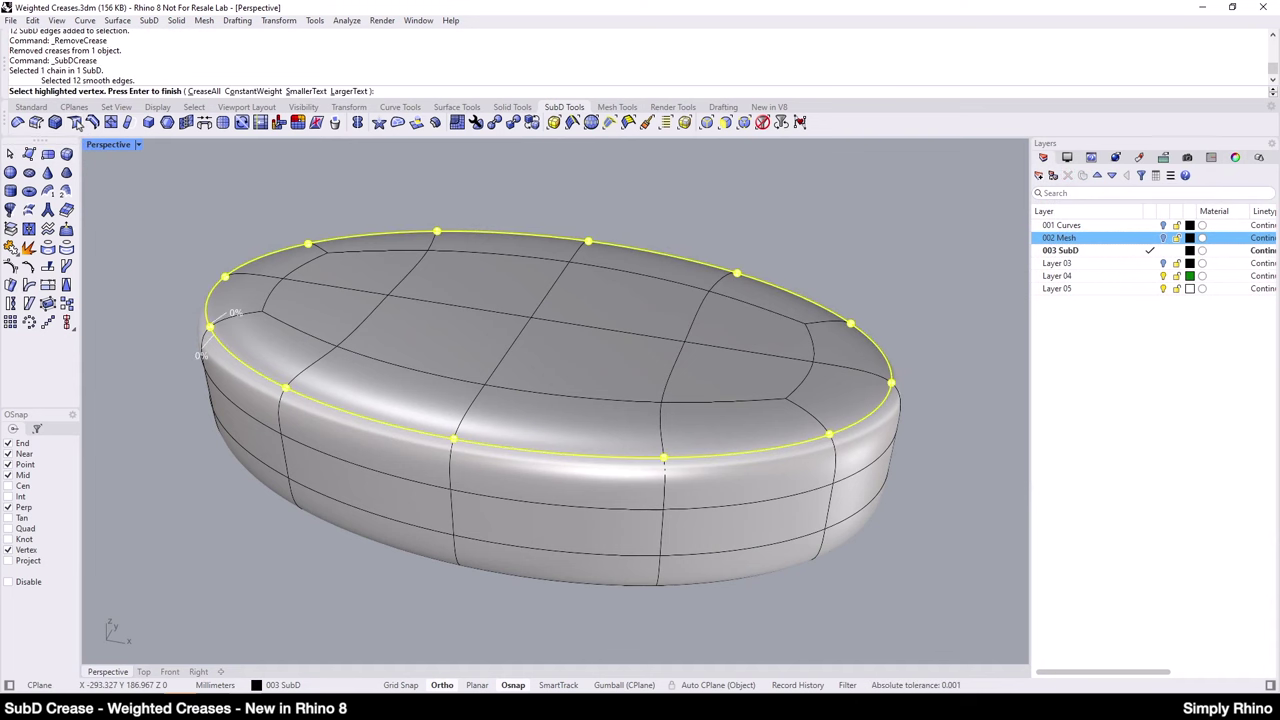
left_click(204, 91)
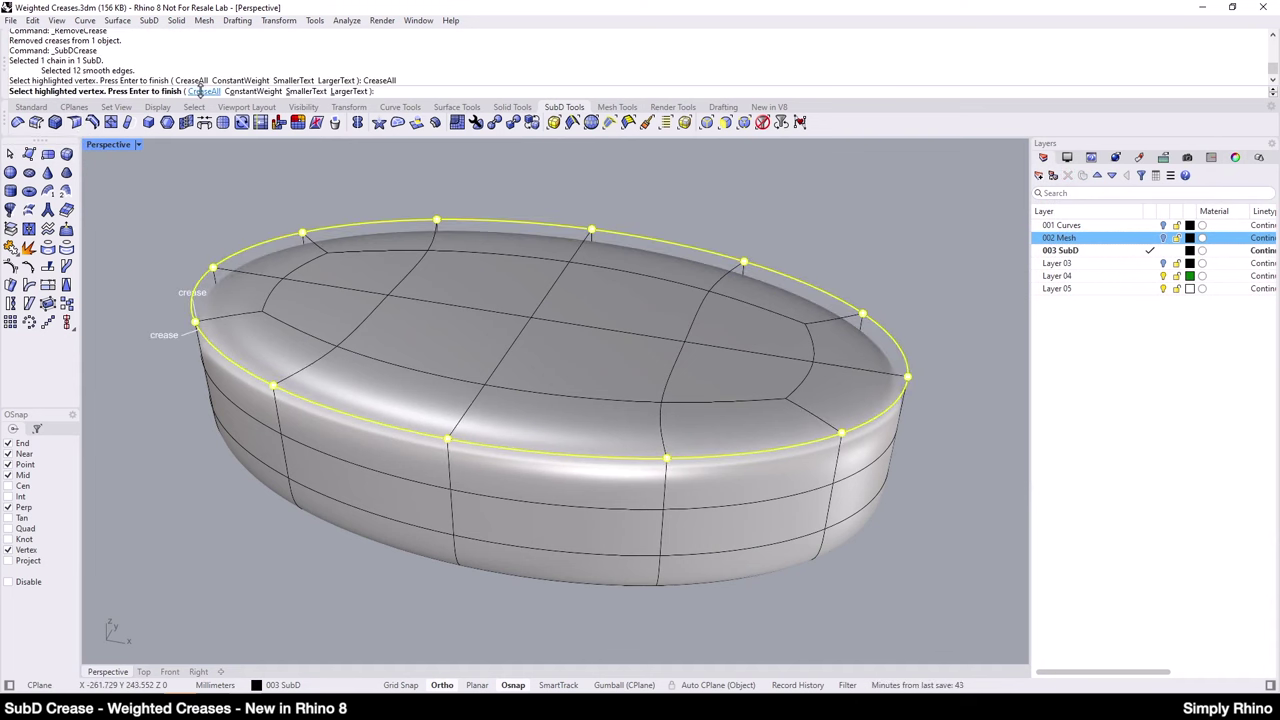
key("Return")
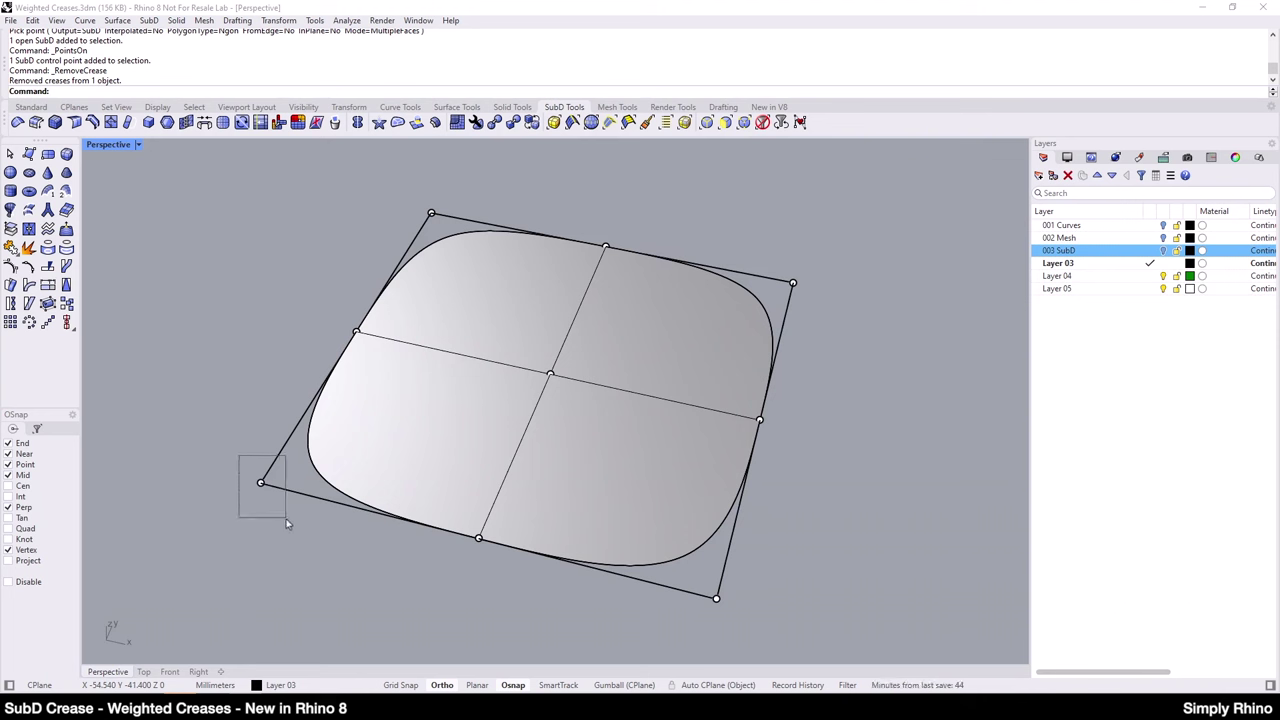
Step: Crease the flat patch's lower-left corner control point using Add crease to SubD or Mesh
left_click_drag(286, 522, 286, 522)
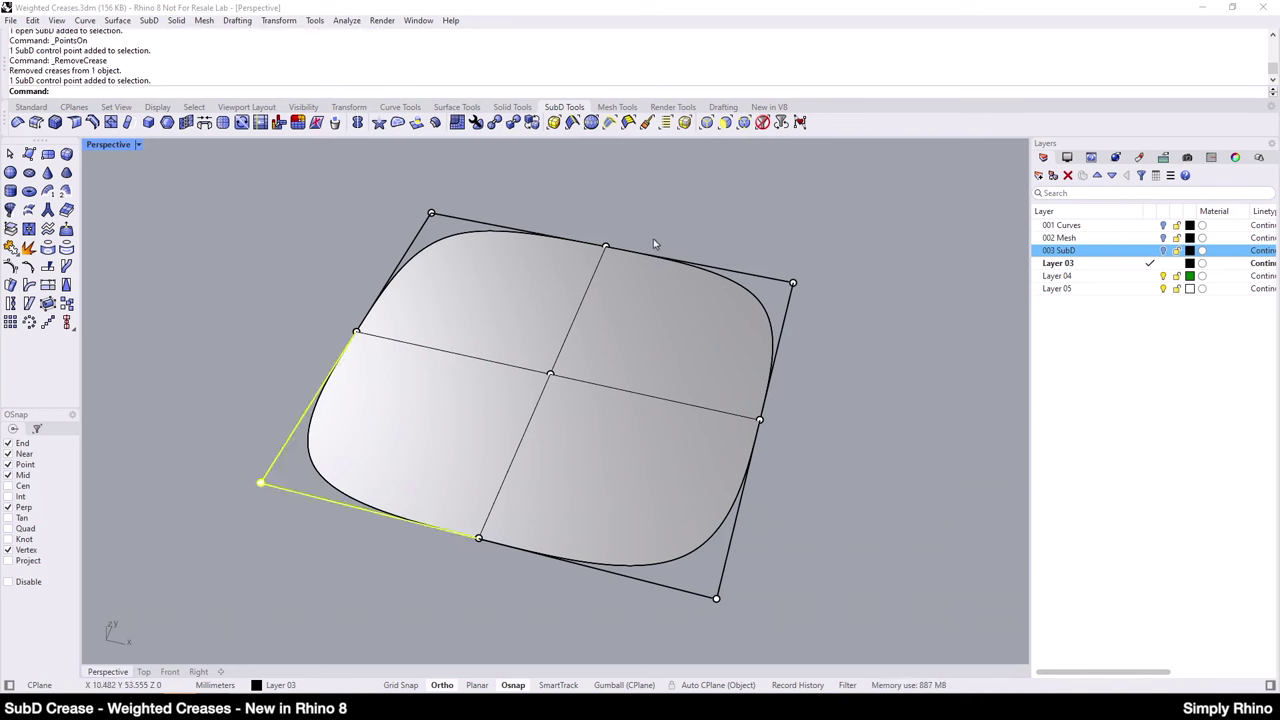
left_click(625, 110)
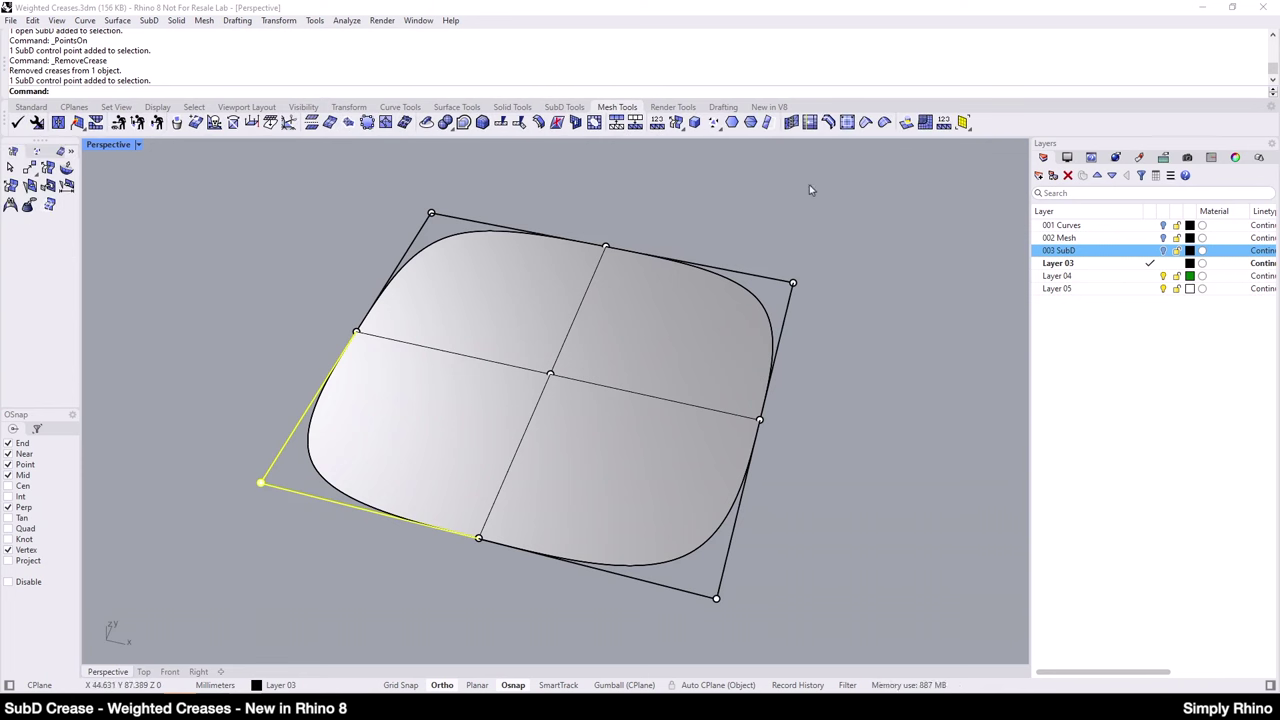
left_click(866, 122)
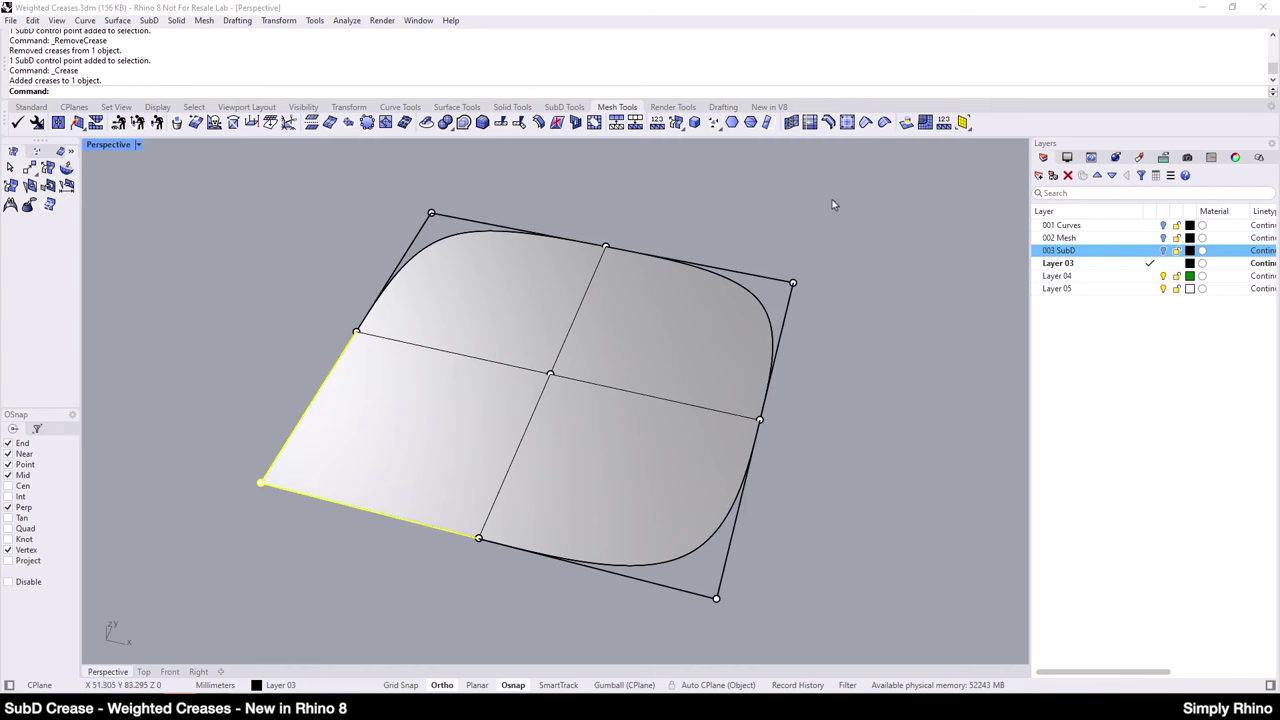
key("Escape")
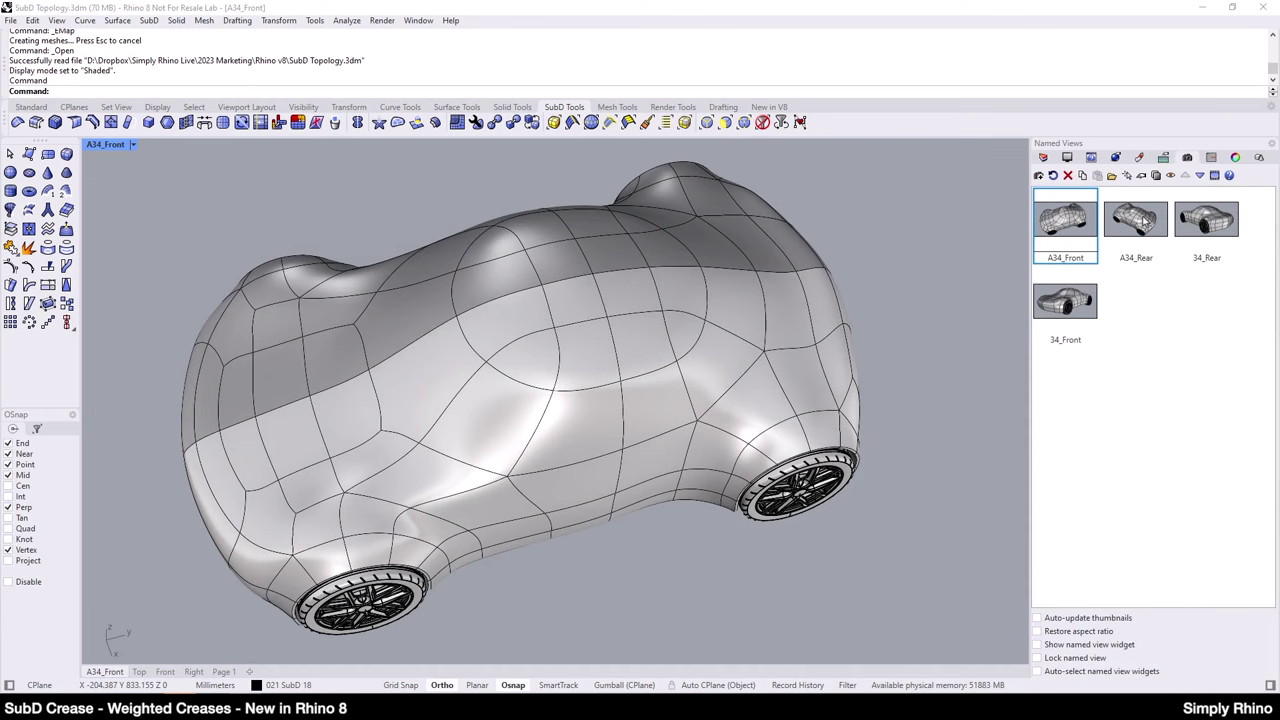
Step: Switch through the A34_Rear, 34_Rear and 34_Front named views of the car
double_click(1143, 222)
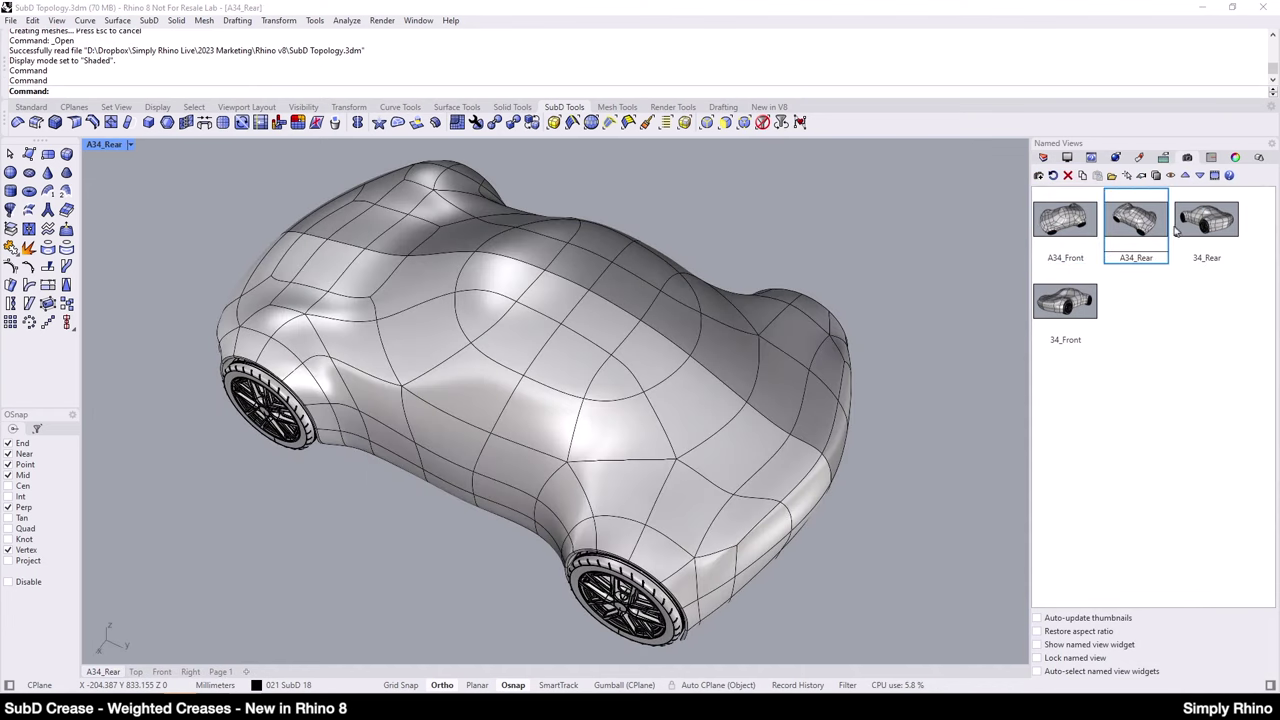
double_click(1210, 224)
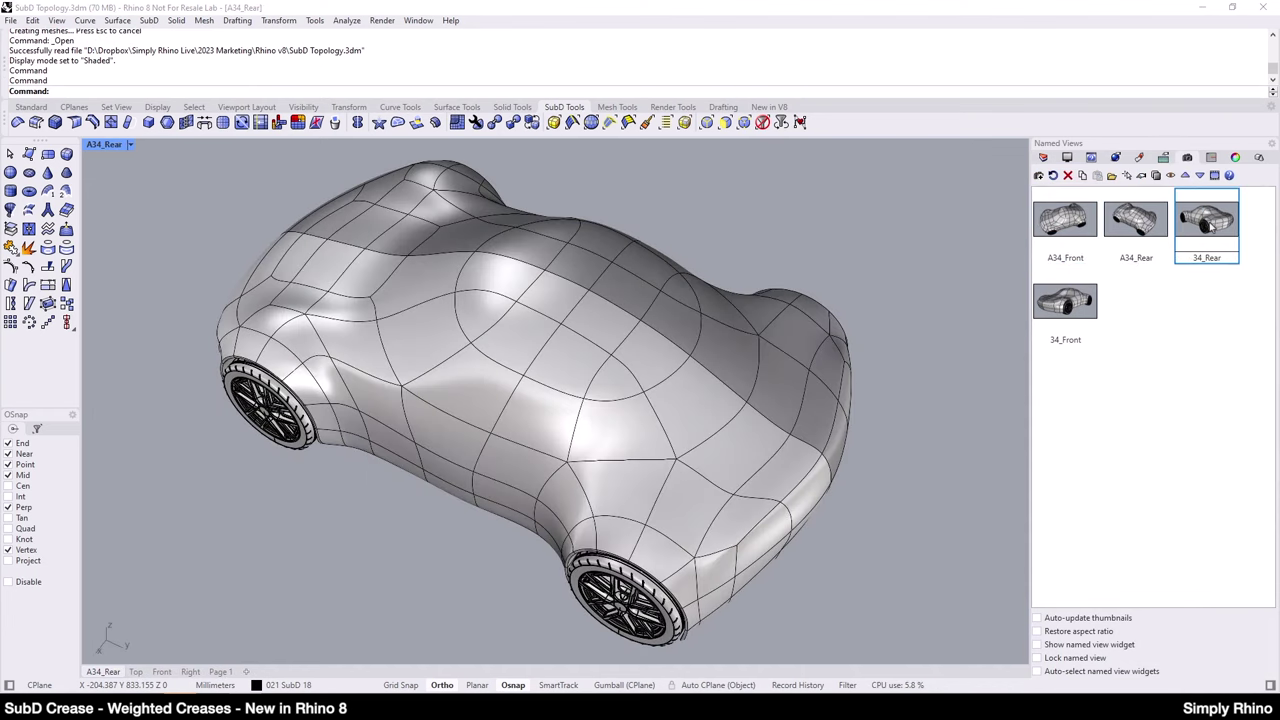
left_click(1068, 314)
double_click(1068, 314)
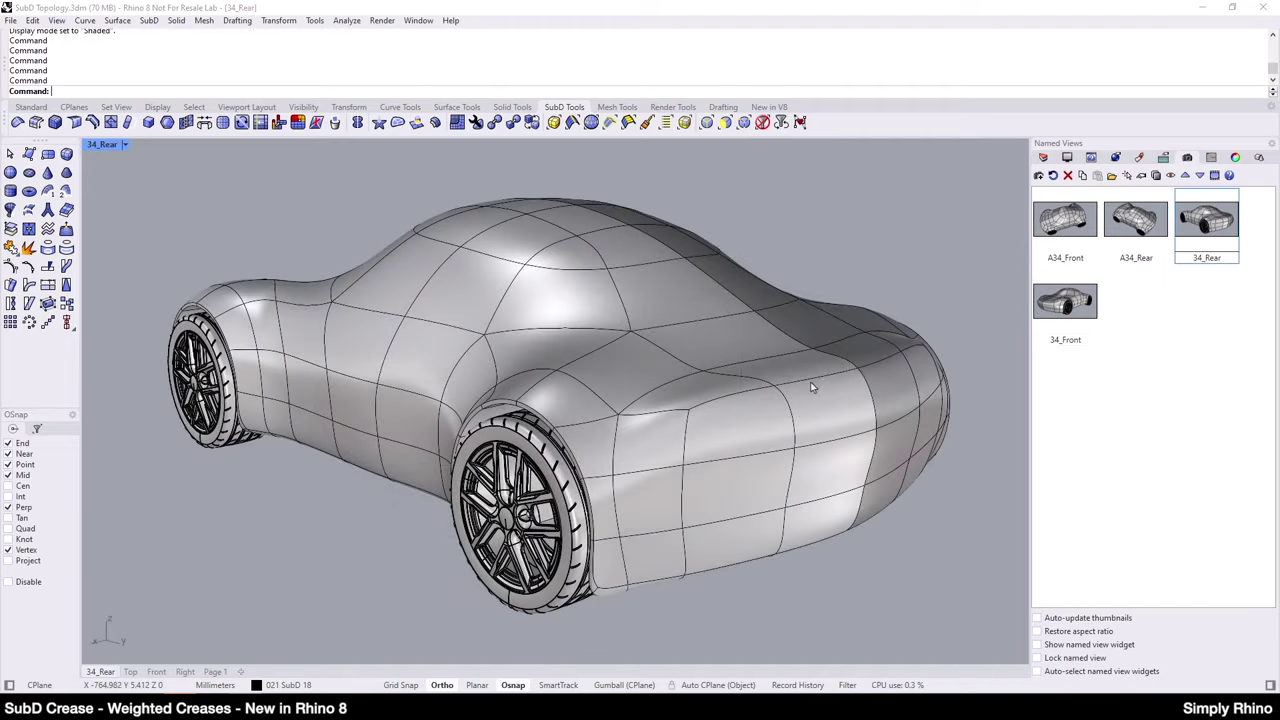
Step: Crease the five edges outlining the car's rear panel with the Crease command
left_click(815, 377)
left_click(716, 398)
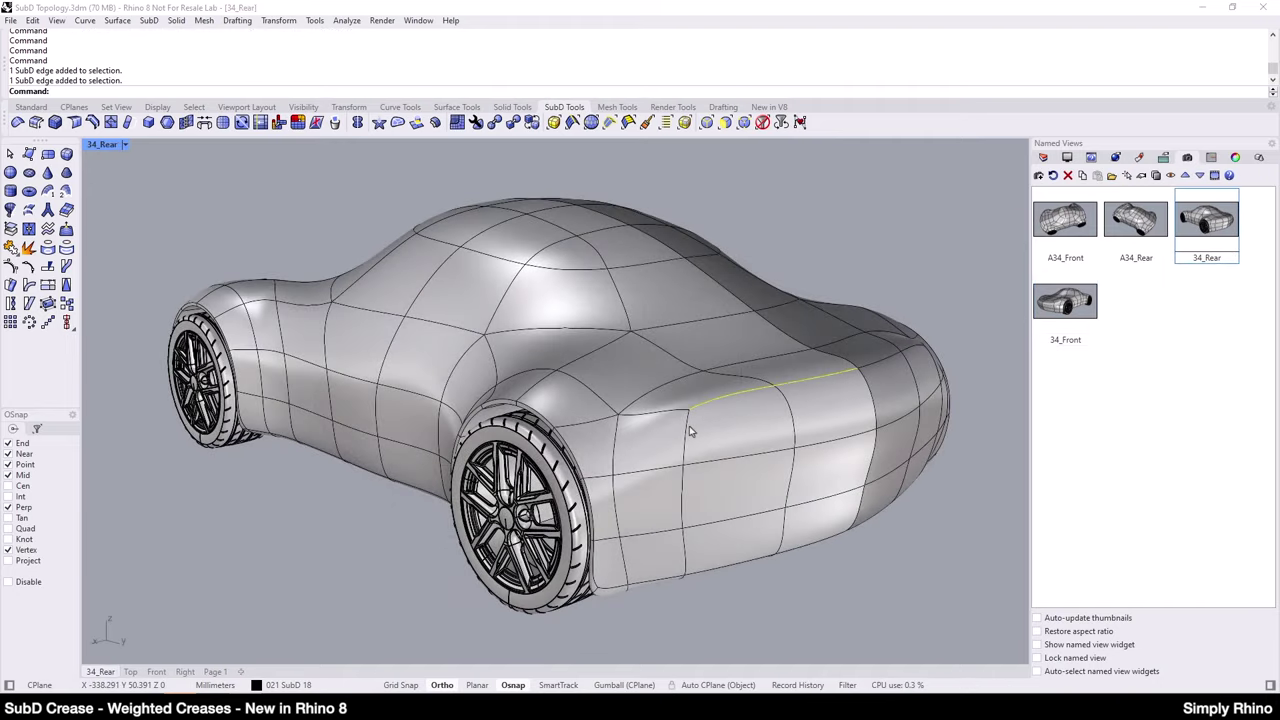
left_click(686, 433)
left_click(722, 460)
left_click(806, 447)
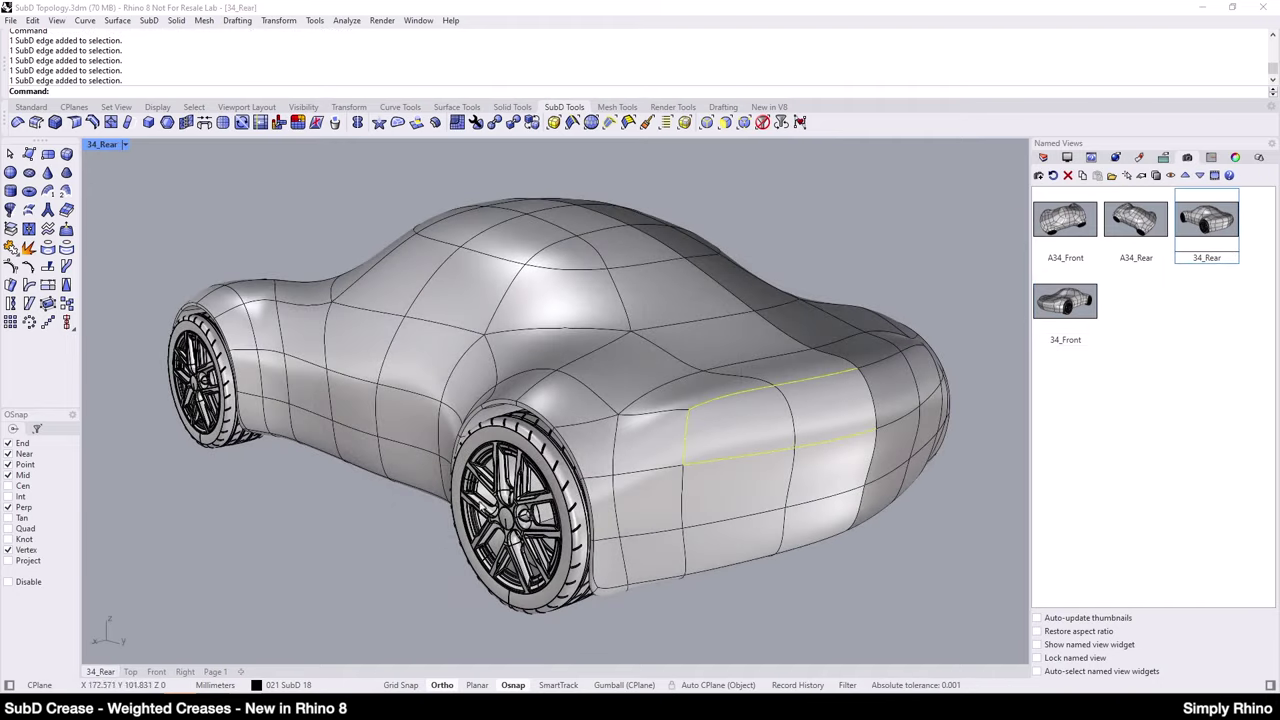
type("Crease")
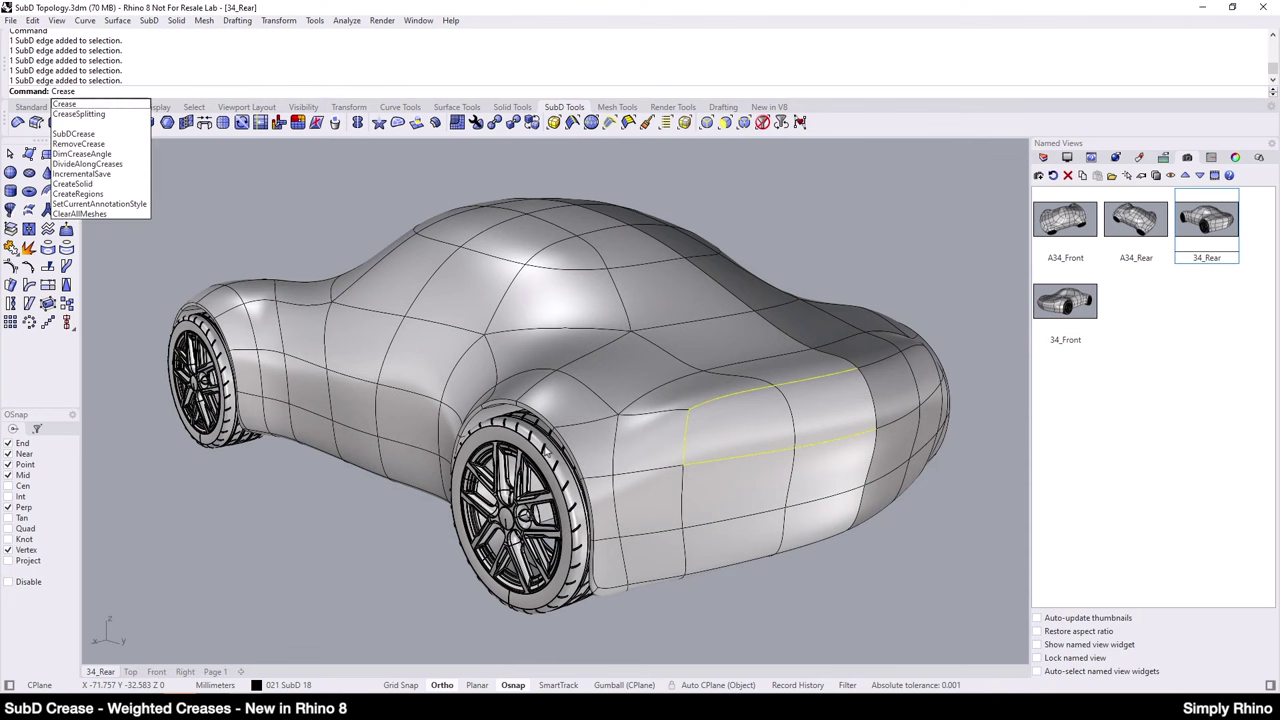
key("Return")
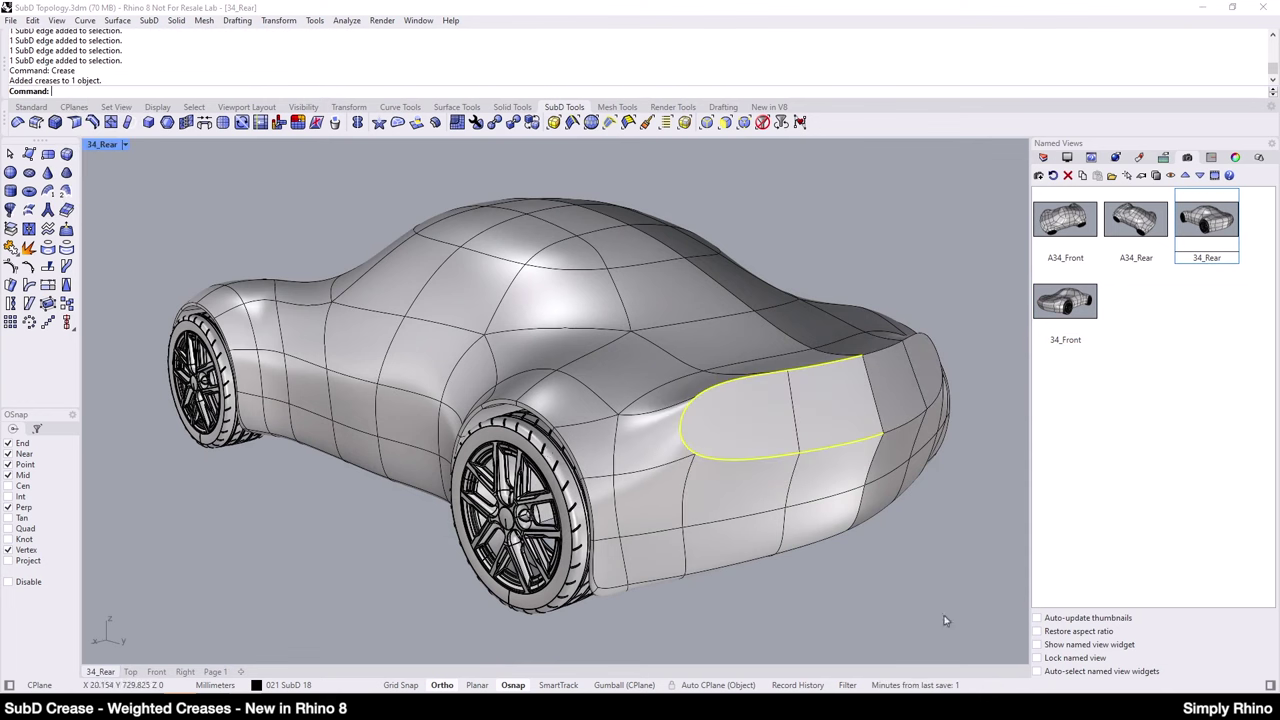
left_click(839, 607)
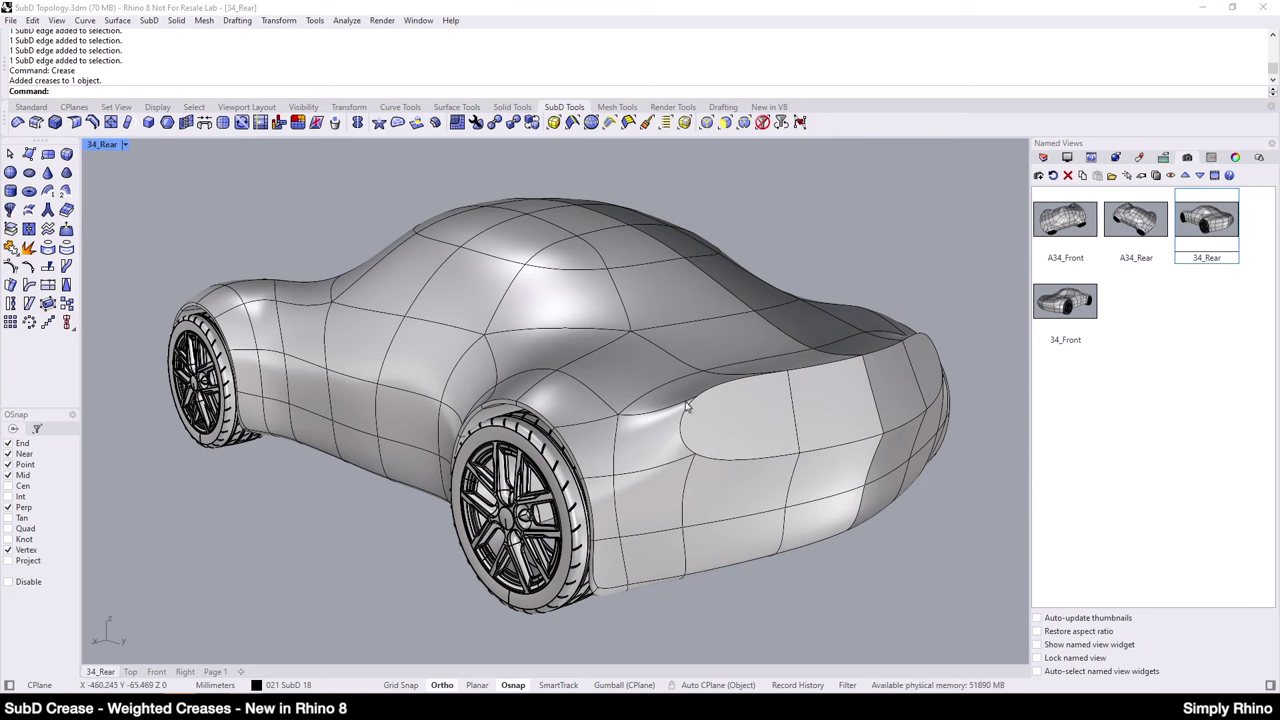
Step: Switch to Surface Evaluation display and select the rear panel's five outline edges
left_click(126, 147)
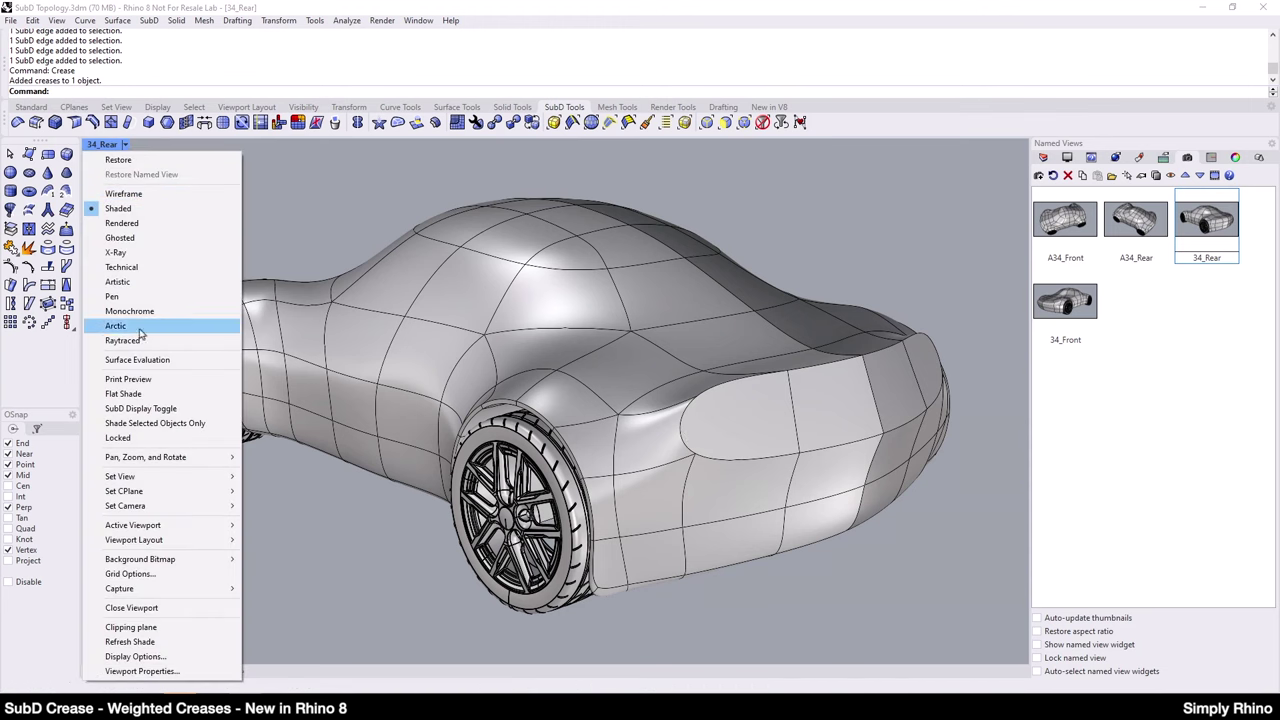
left_click(148, 360)
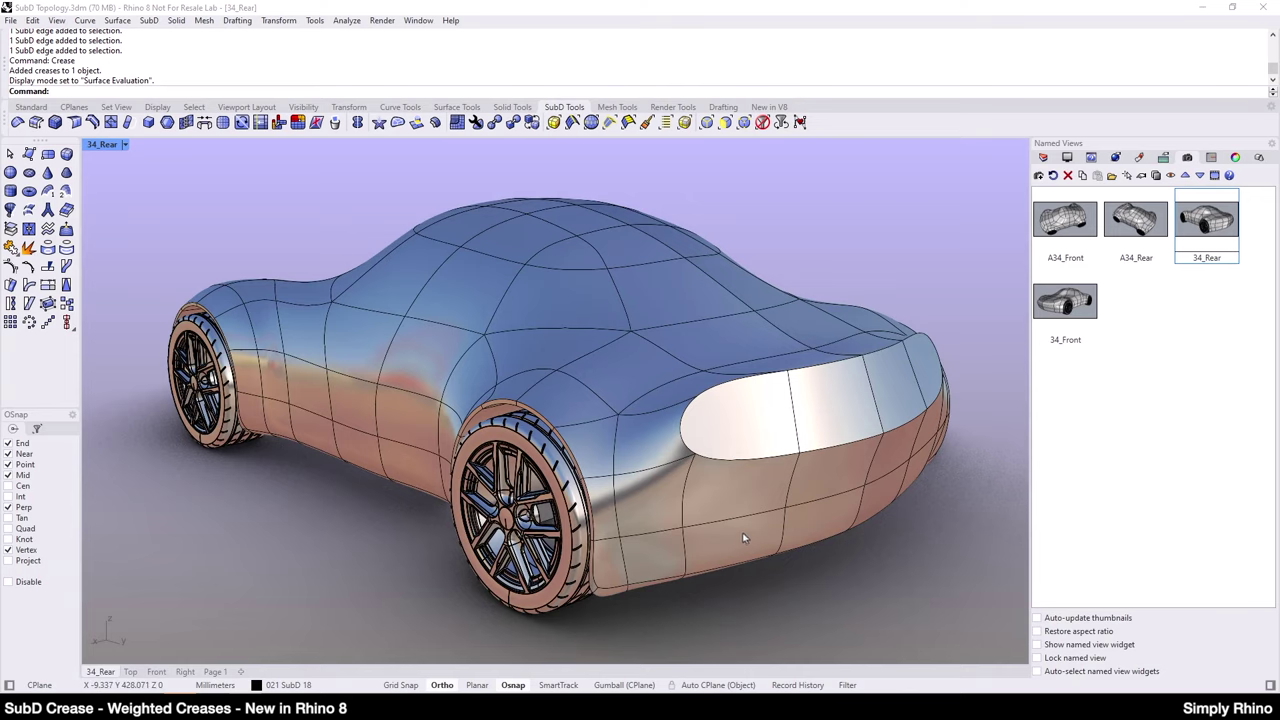
right_click_drag(743, 538, 797, 456)
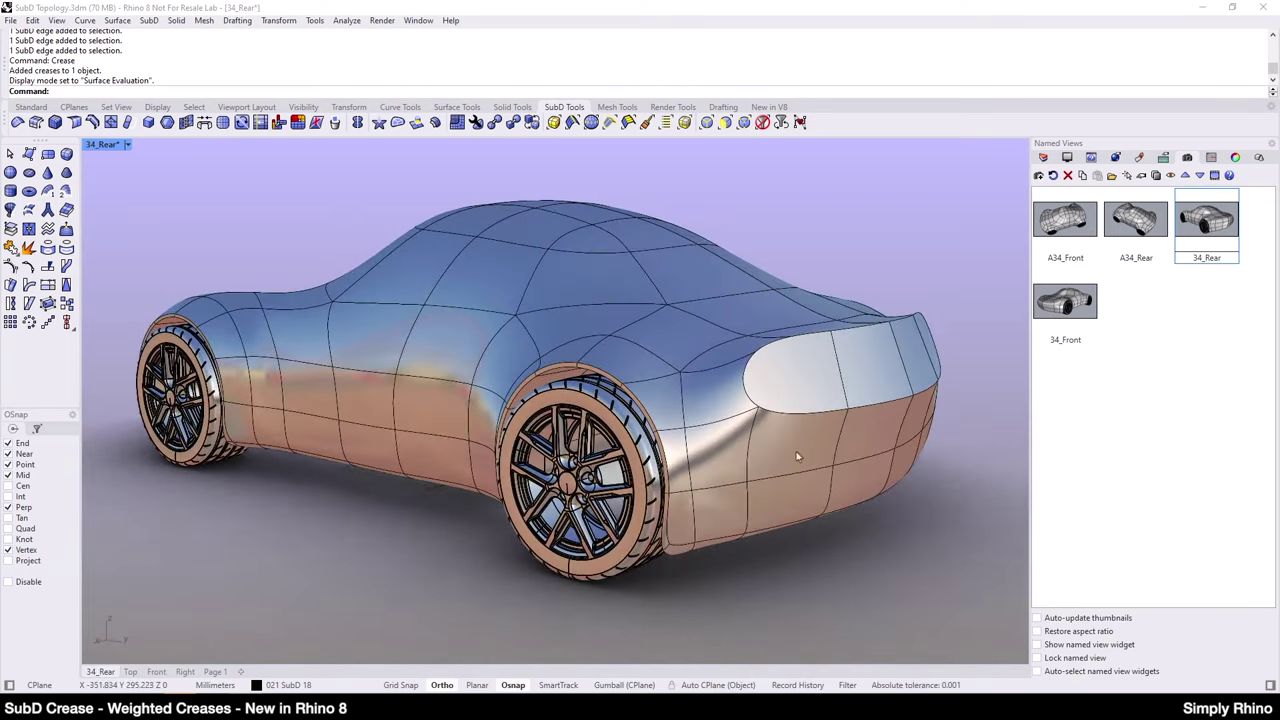
left_click(880, 404, "ctrl+shift")
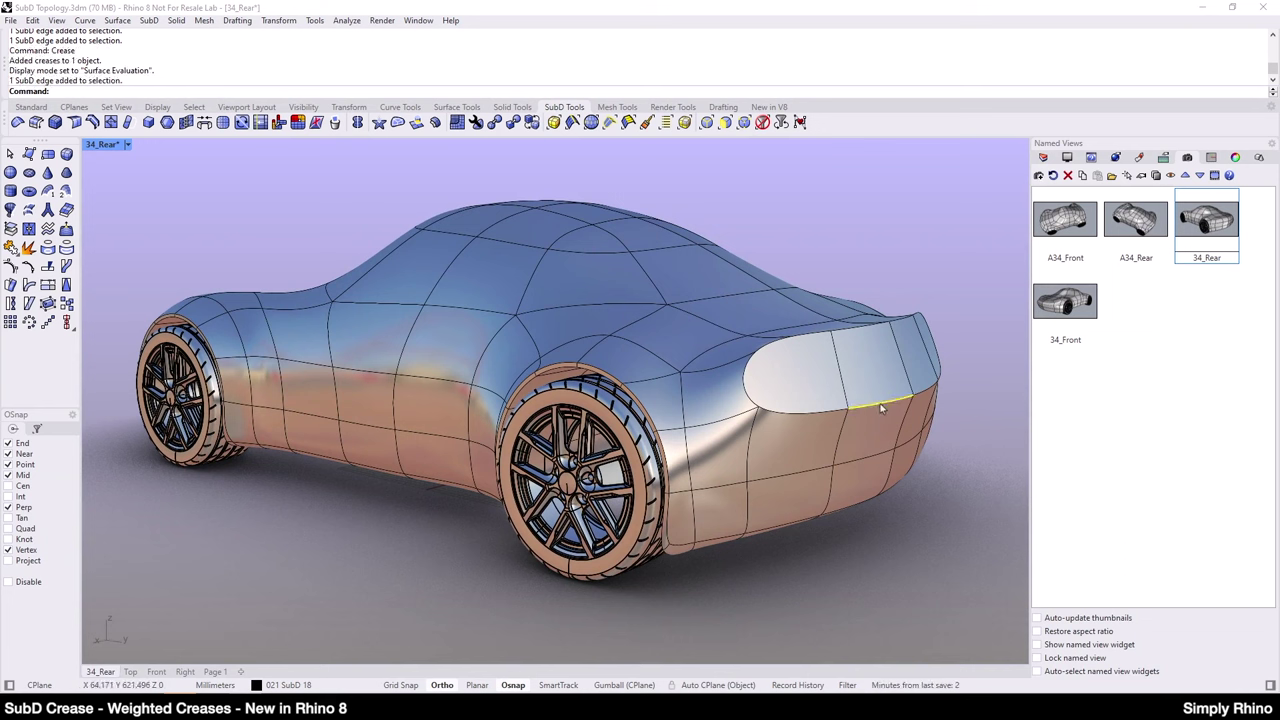
left_click(825, 409, "ctrl+shift")
left_click(745, 395, "ctrl+shift")
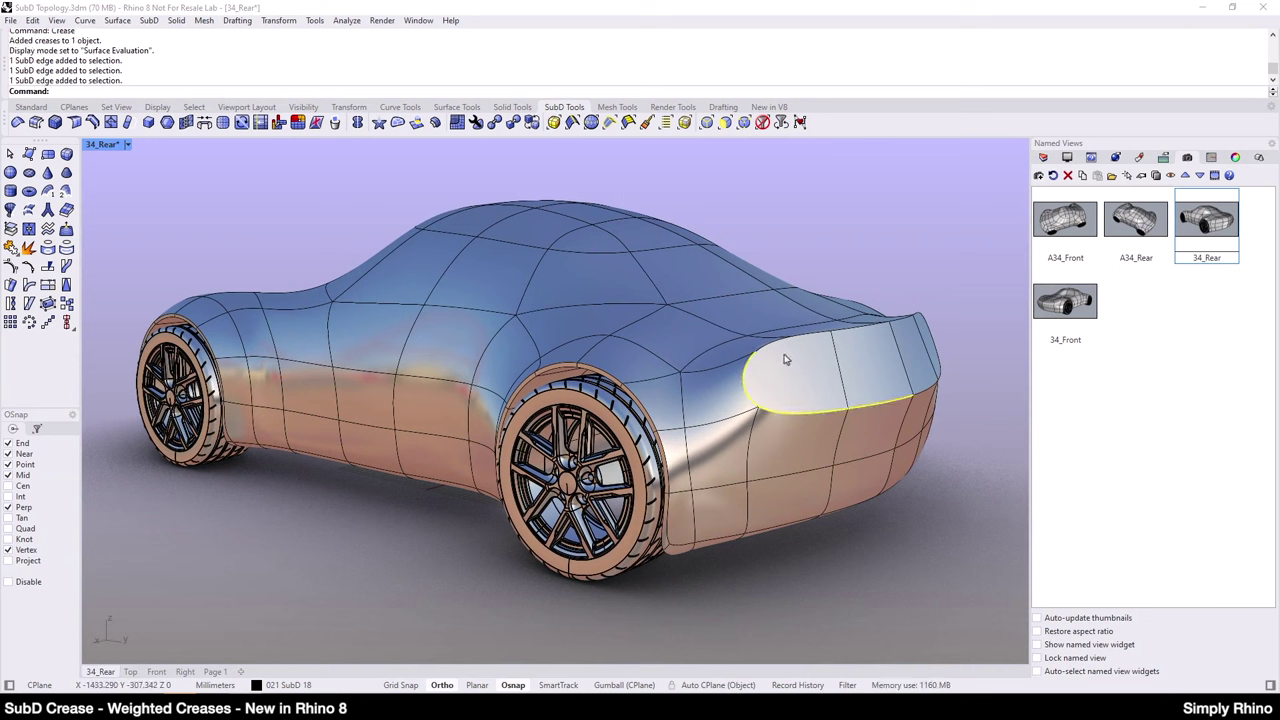
left_click(790, 345, "ctrl+shift")
left_click(859, 331, "ctrl+shift")
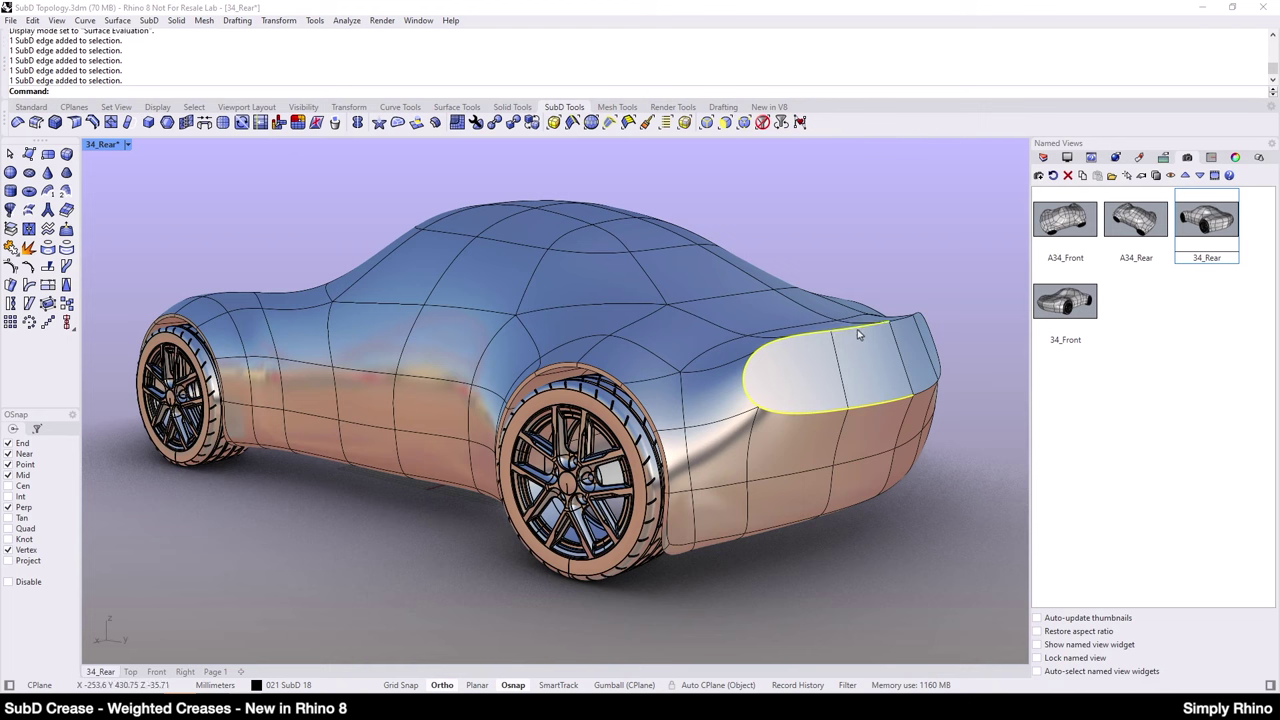
Step: Remove the rear panel creases, then re-crease its edges at a constant weight of 80
left_click(18, 122)
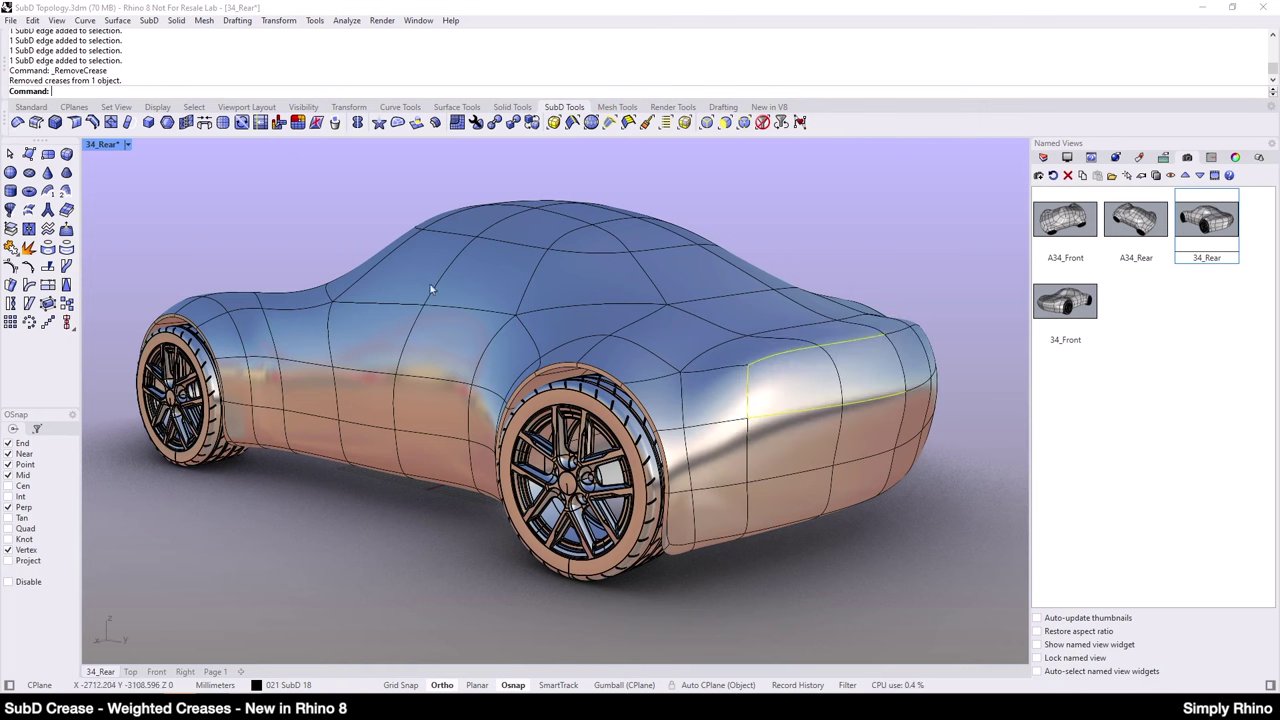
right_click_drag(429, 286, 315, 221)
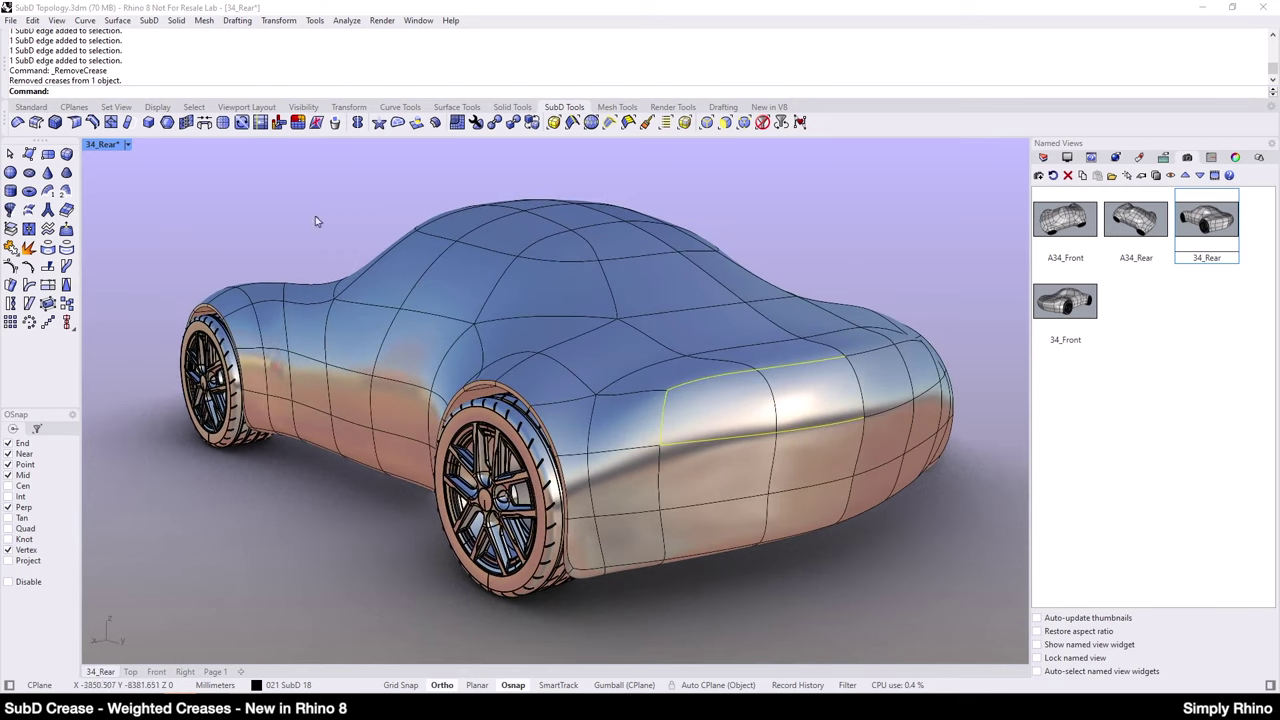
left_click(75, 122)
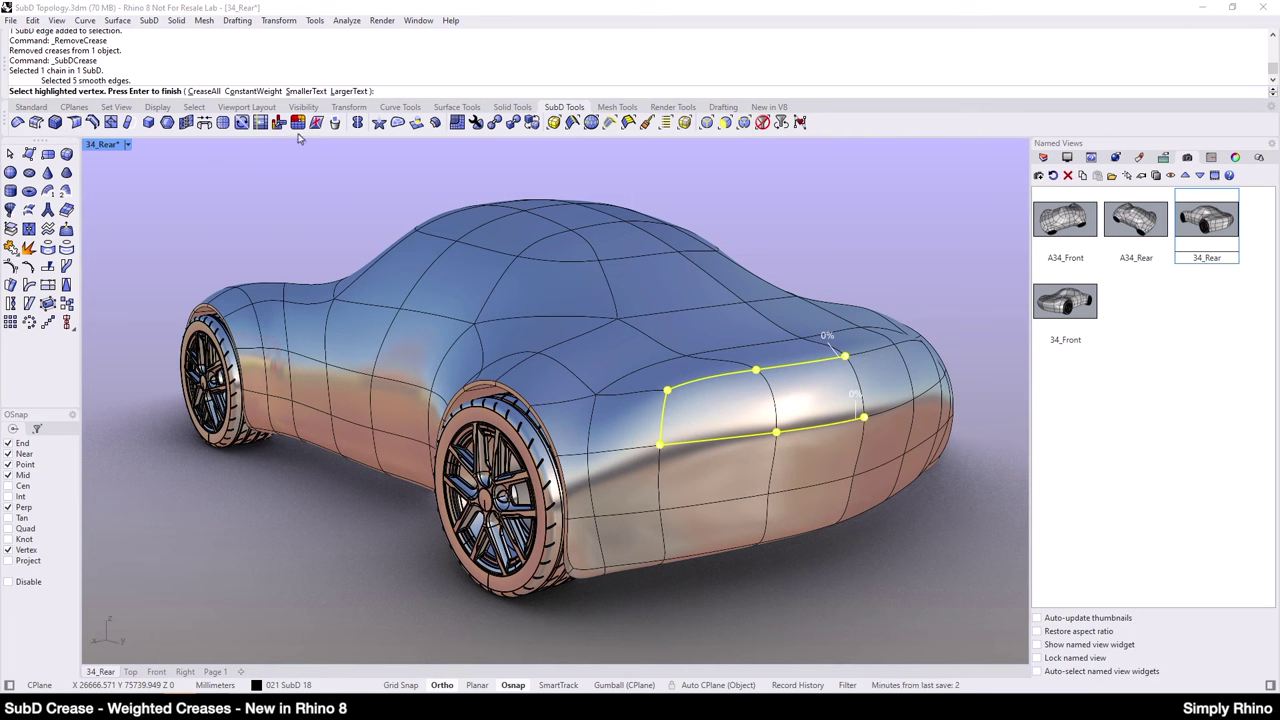
left_click(255, 91)
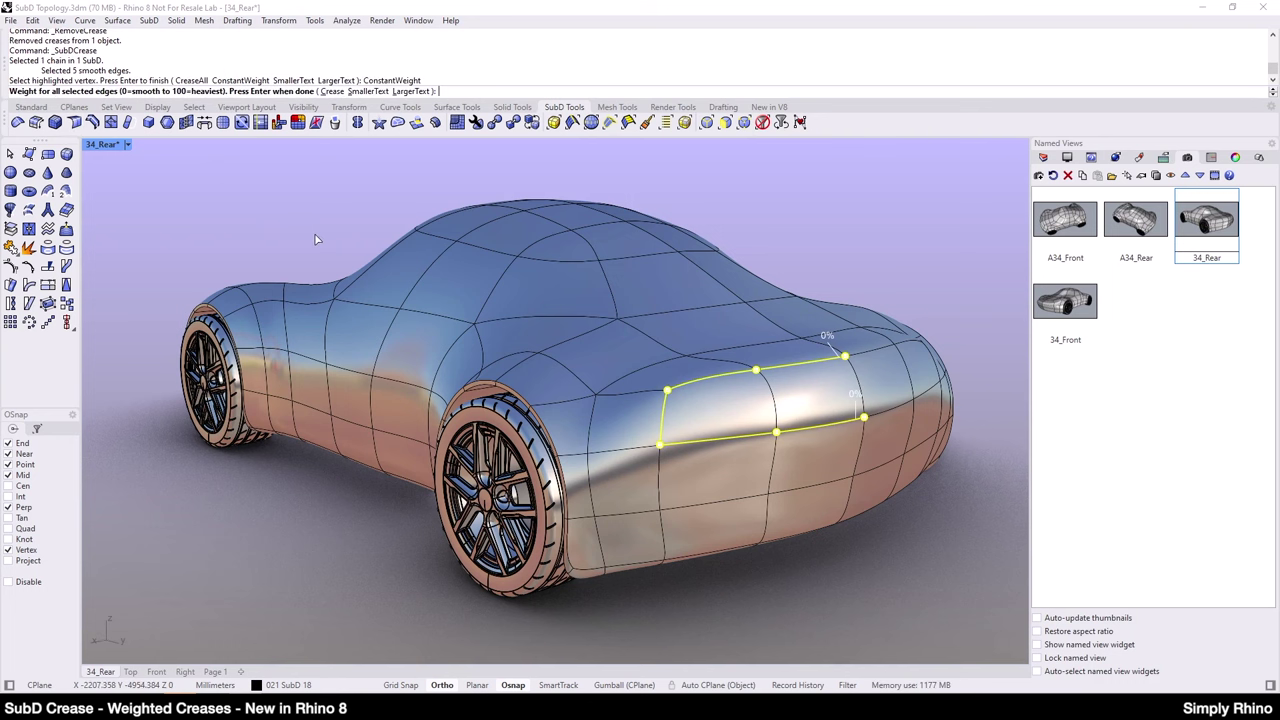
key("Return")
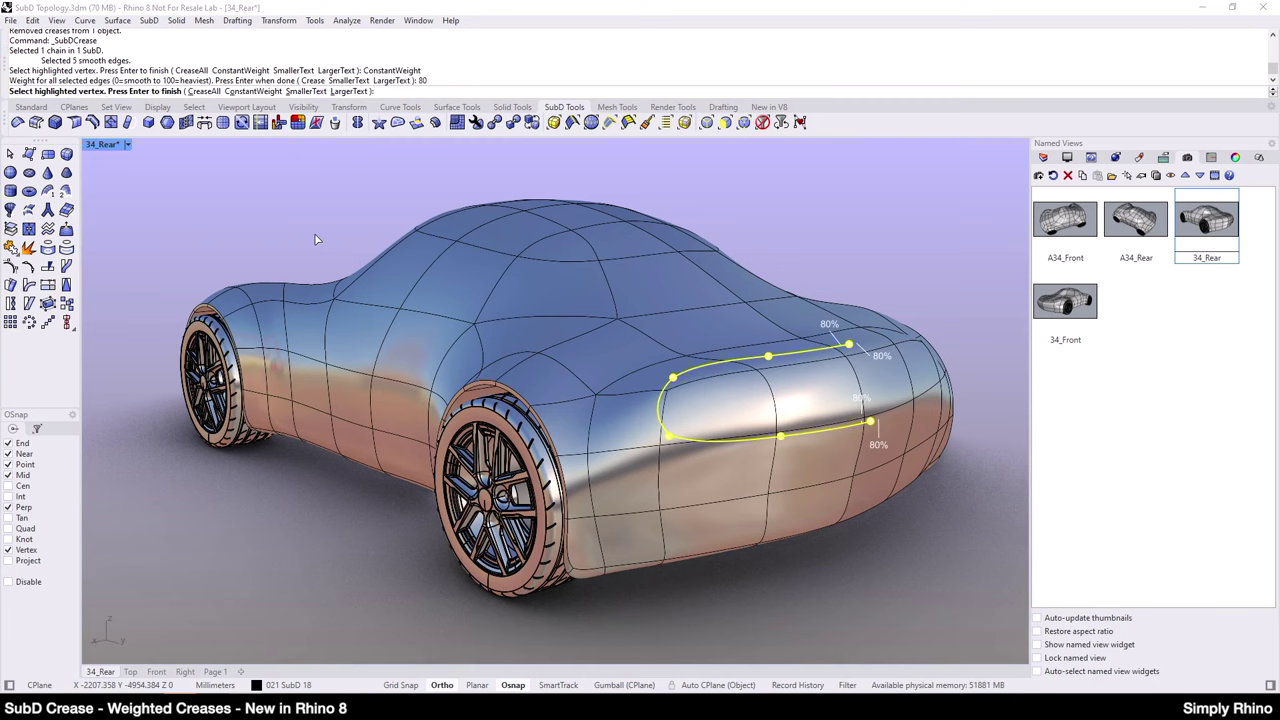
key("Return")
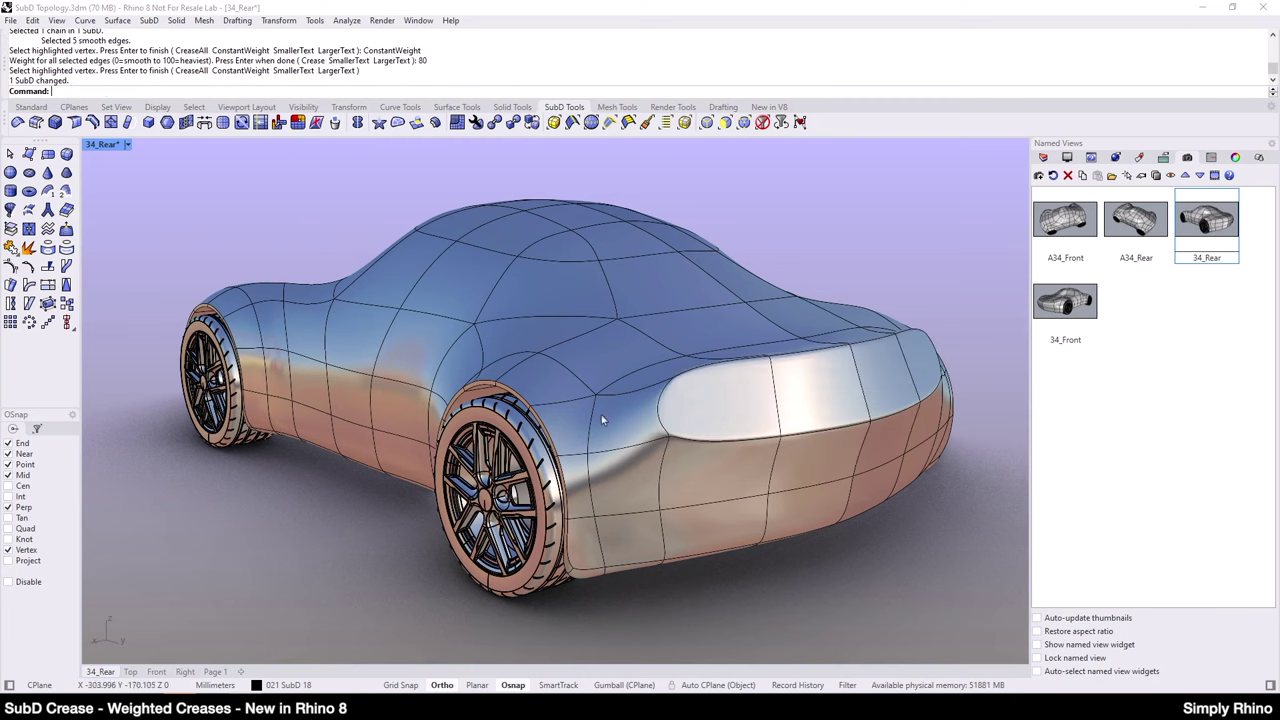
right_click_drag(835, 305, 839, 450)
Step: Select the five edges of the rear panel's crease loop
scroll(807, 428, "up", 3)
left_click(839, 450)
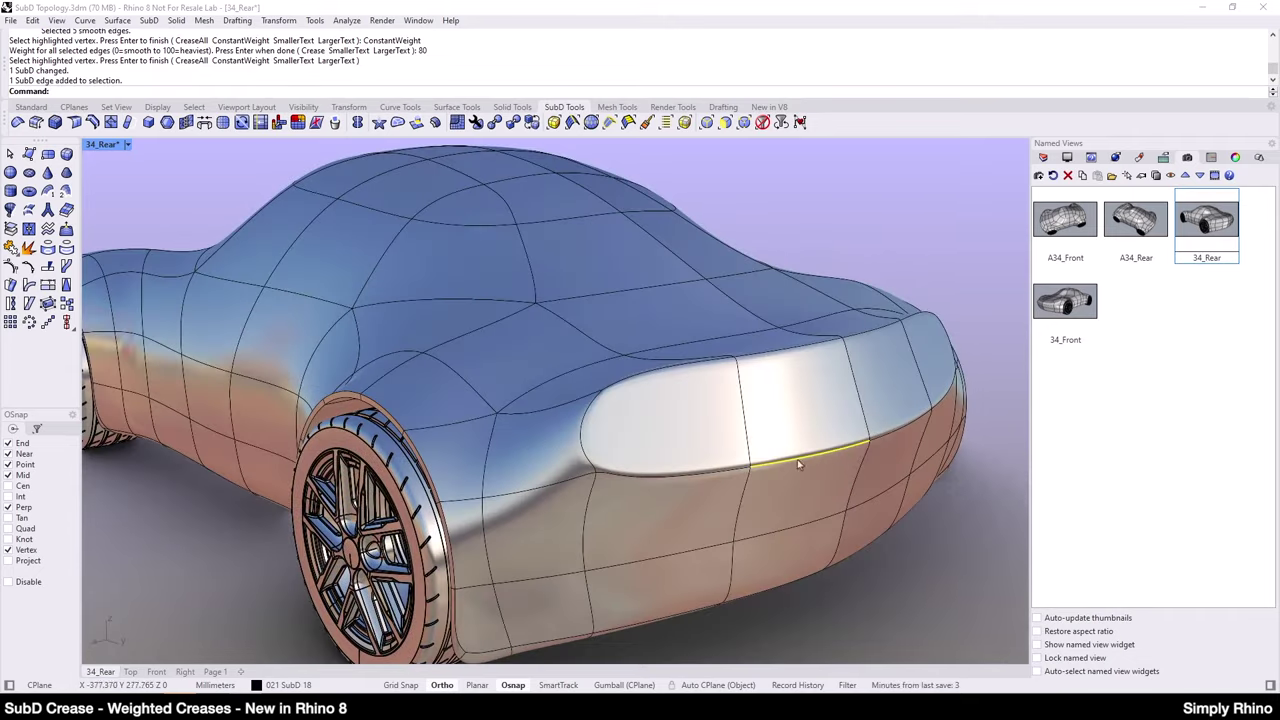
left_click(723, 474)
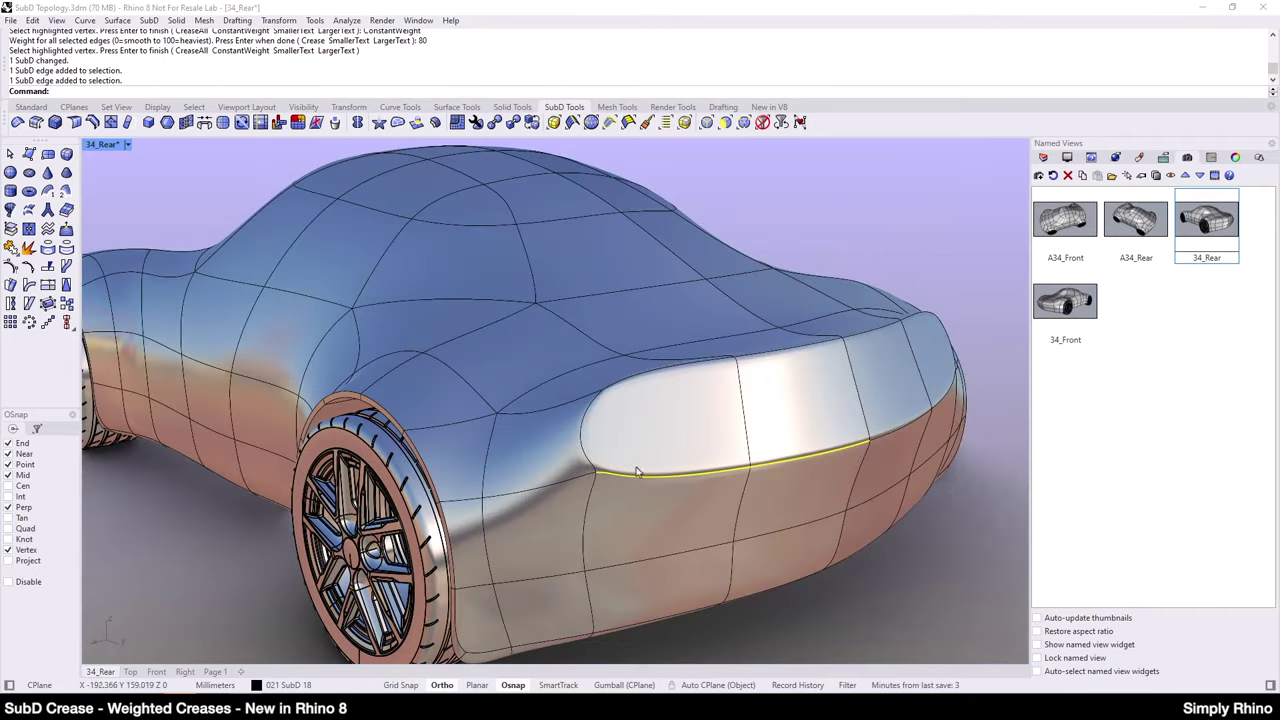
left_click(586, 428)
left_click(647, 375)
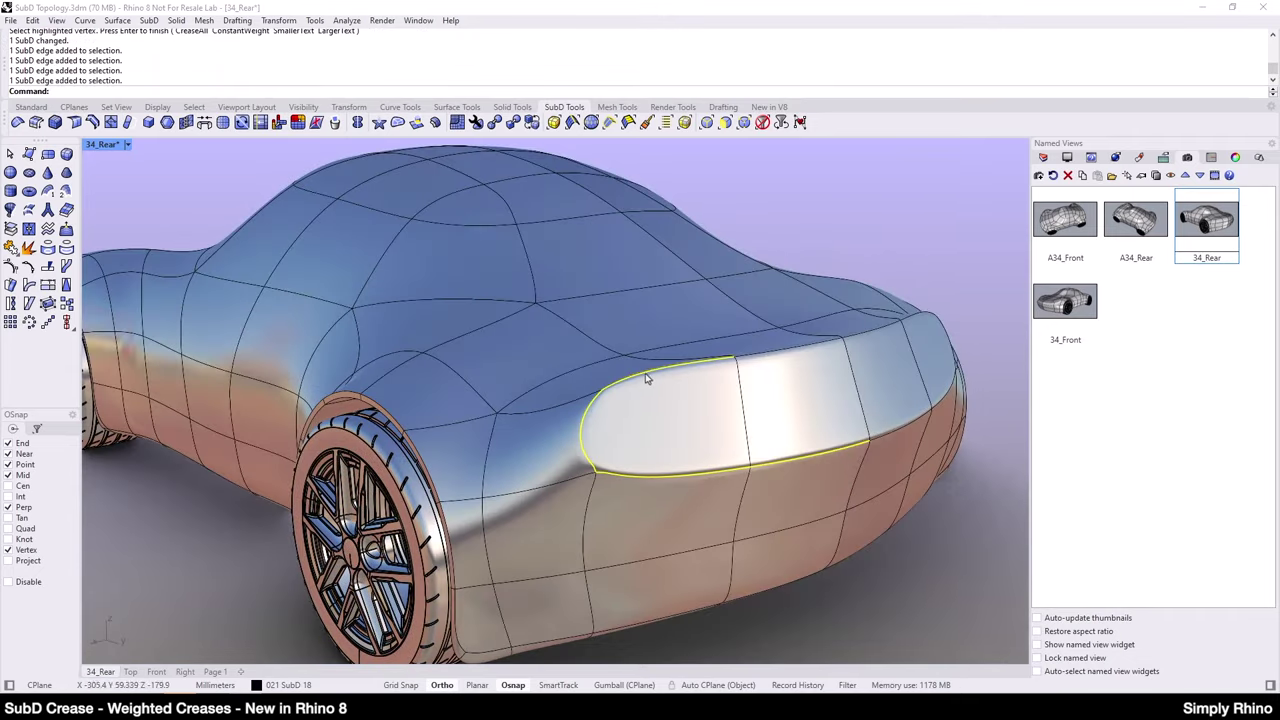
left_click(778, 357)
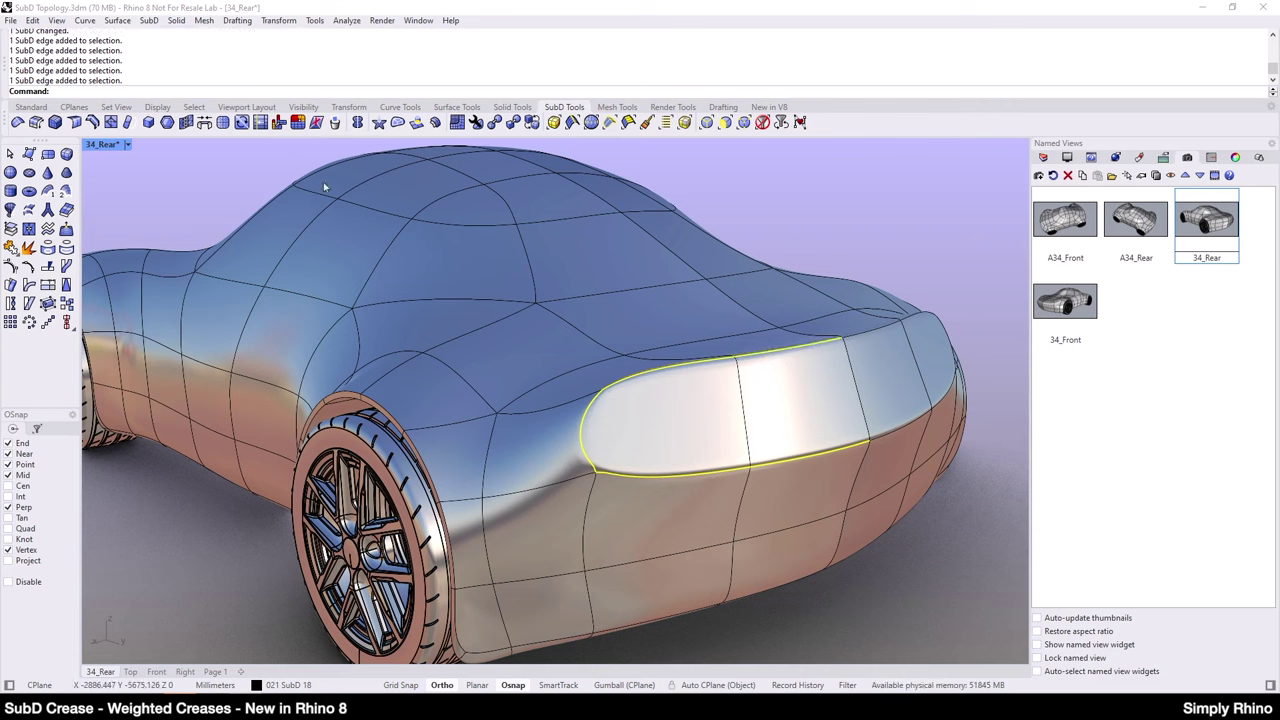
Step: Set the crease weight to 30 at the panel's upper and lower front vertices
left_click(76, 124)
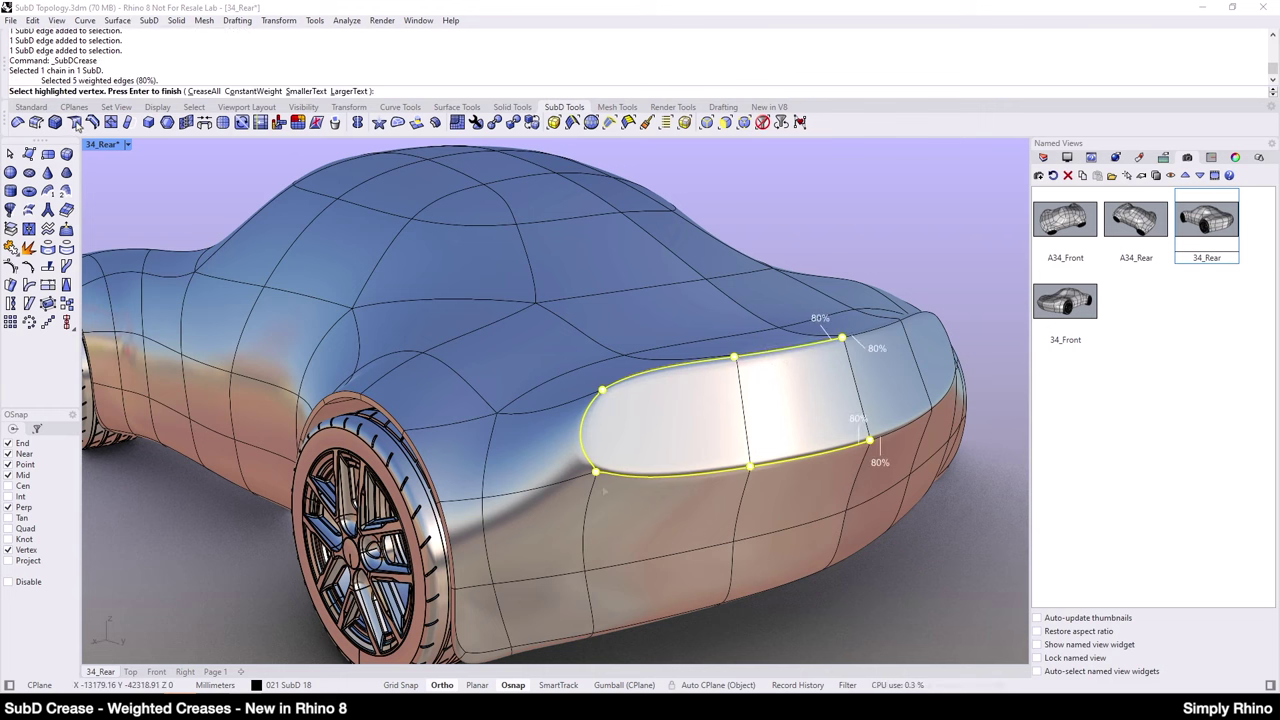
left_click(602, 391)
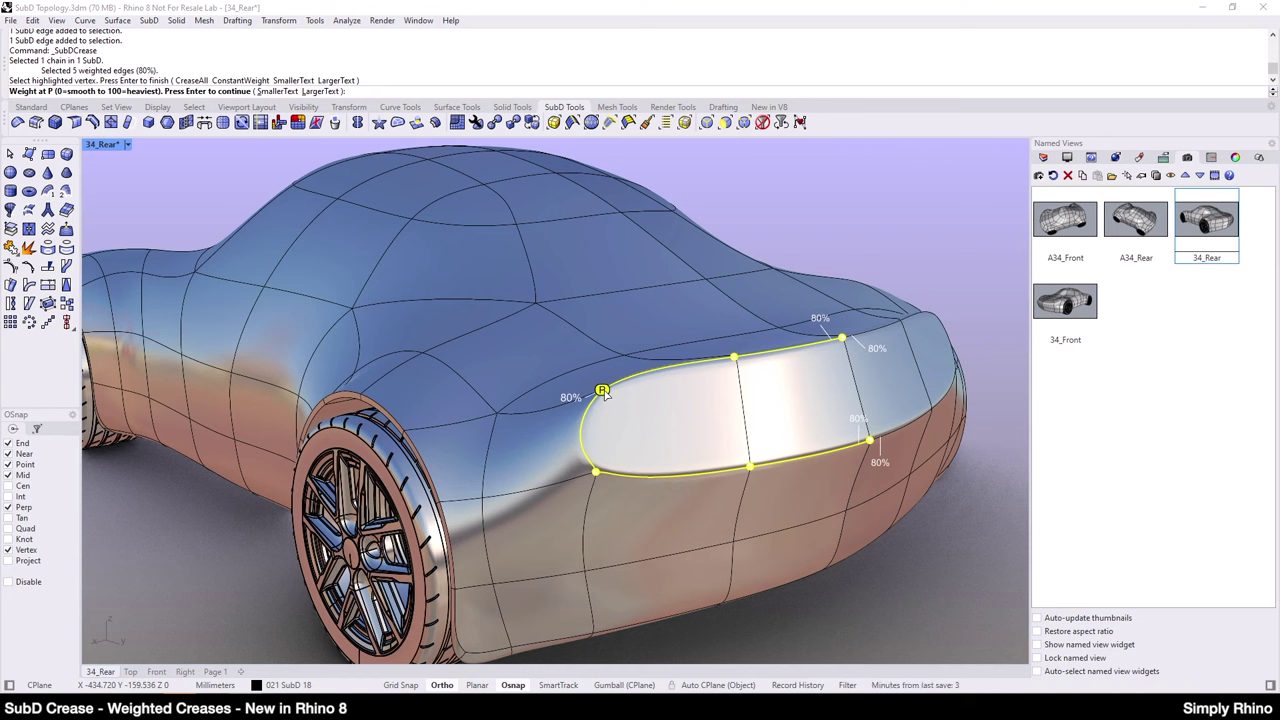
key("Return")
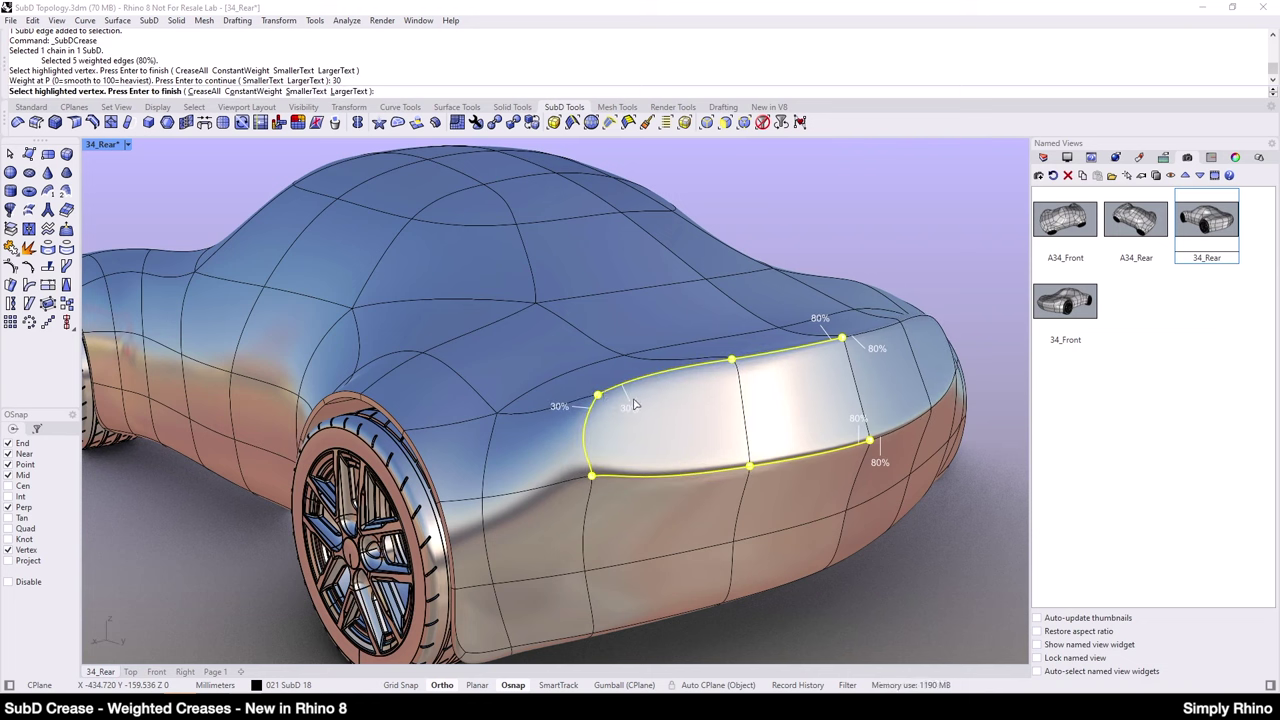
left_click(592, 478)
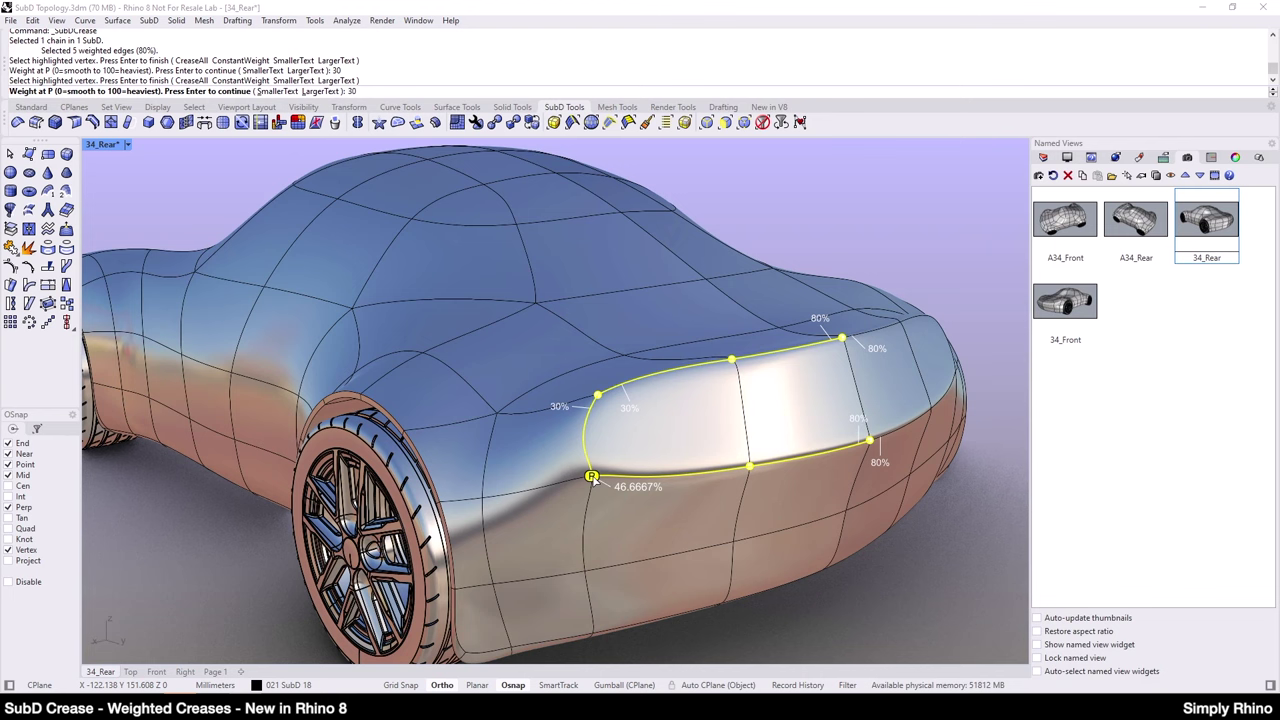
key("Return")
key("Return")
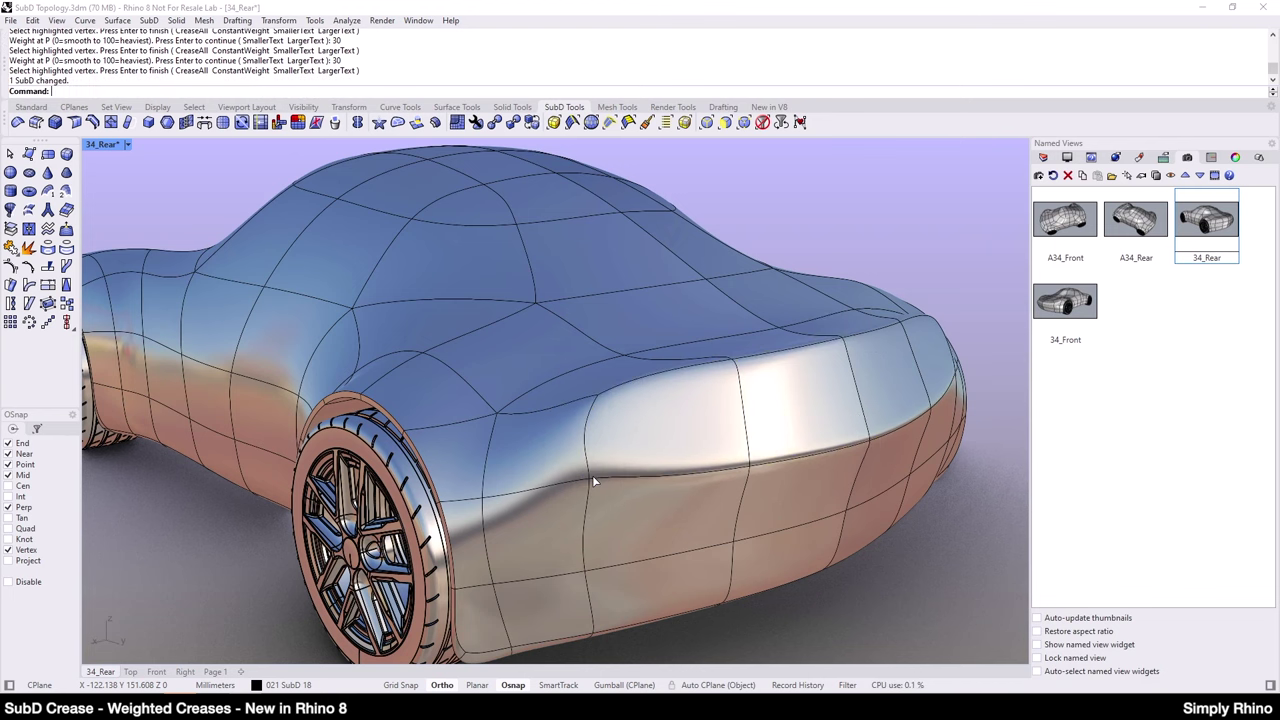
scroll(592, 475, "down", 5)
right_click_drag(592, 475, 258, 469)
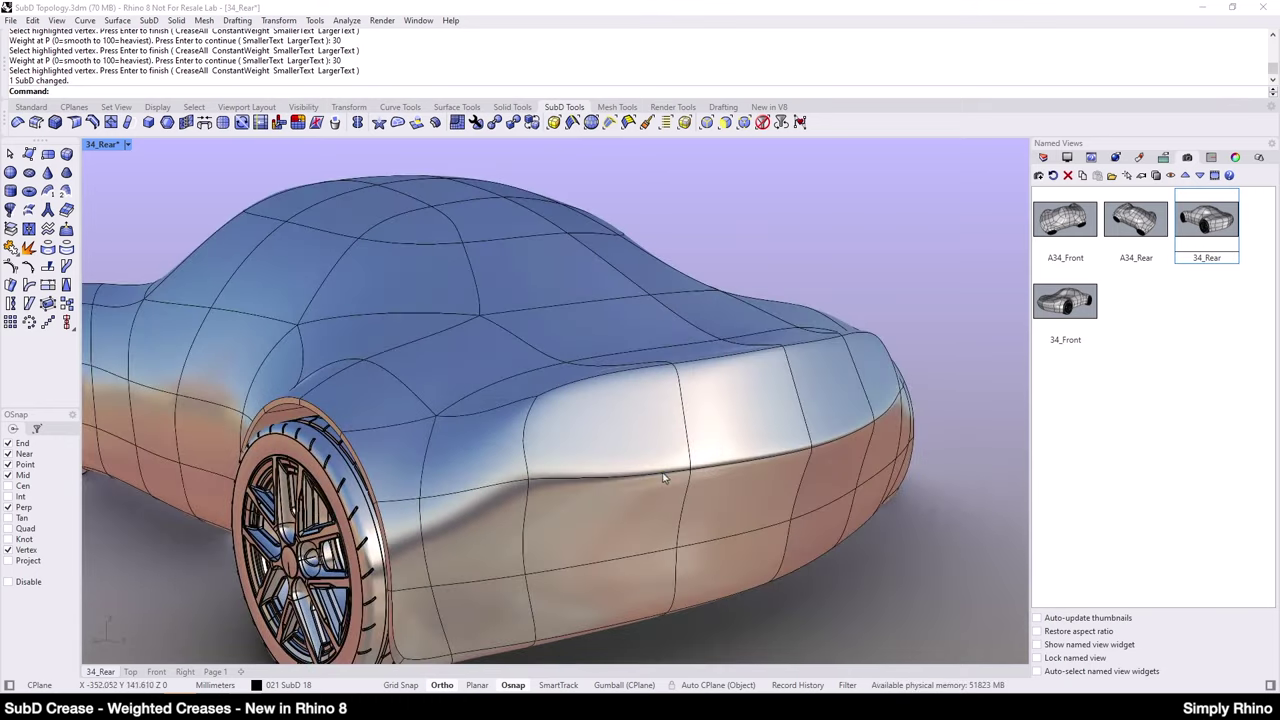
Step: Select the five rear-panel crease loop edges: lower, rear, vertical front, top and top-right
left_click(666, 477, "ctrl+shift")
left_click(726, 466, "ctrl+shift")
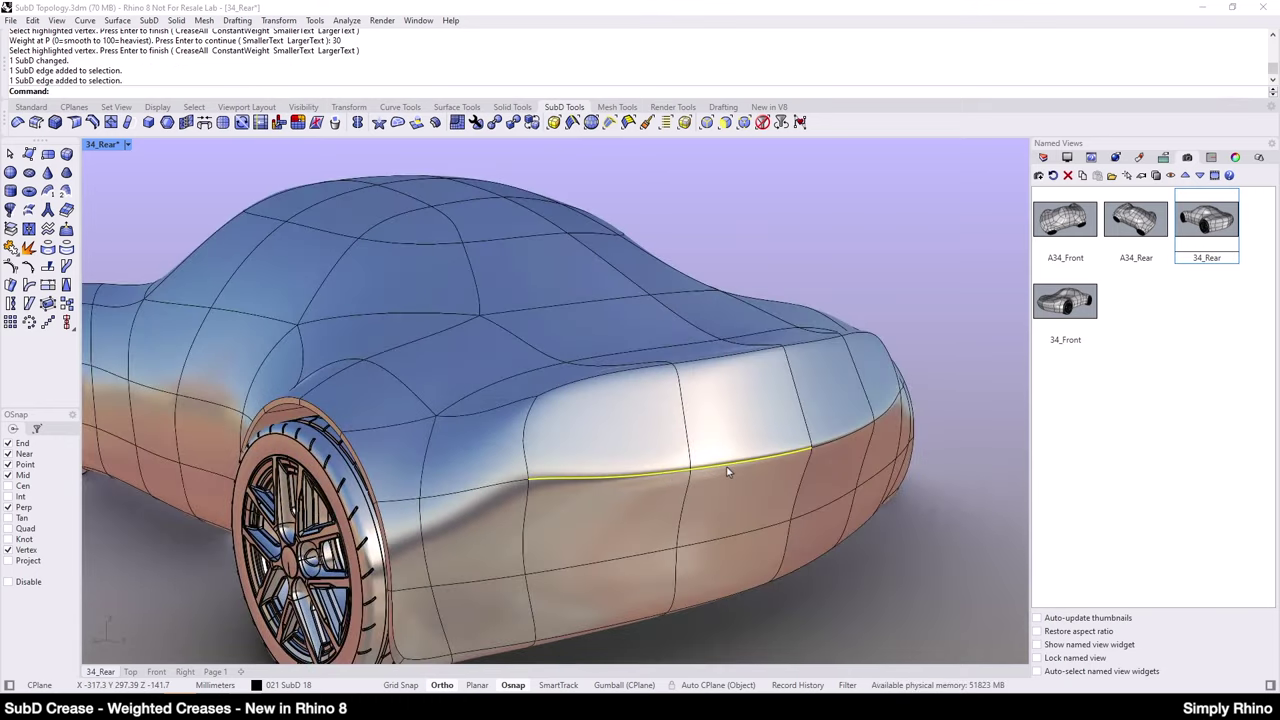
left_click(526, 446, "ctrl+shift")
scroll(548, 414, "down", 4)
scroll(614, 449, "up", 2)
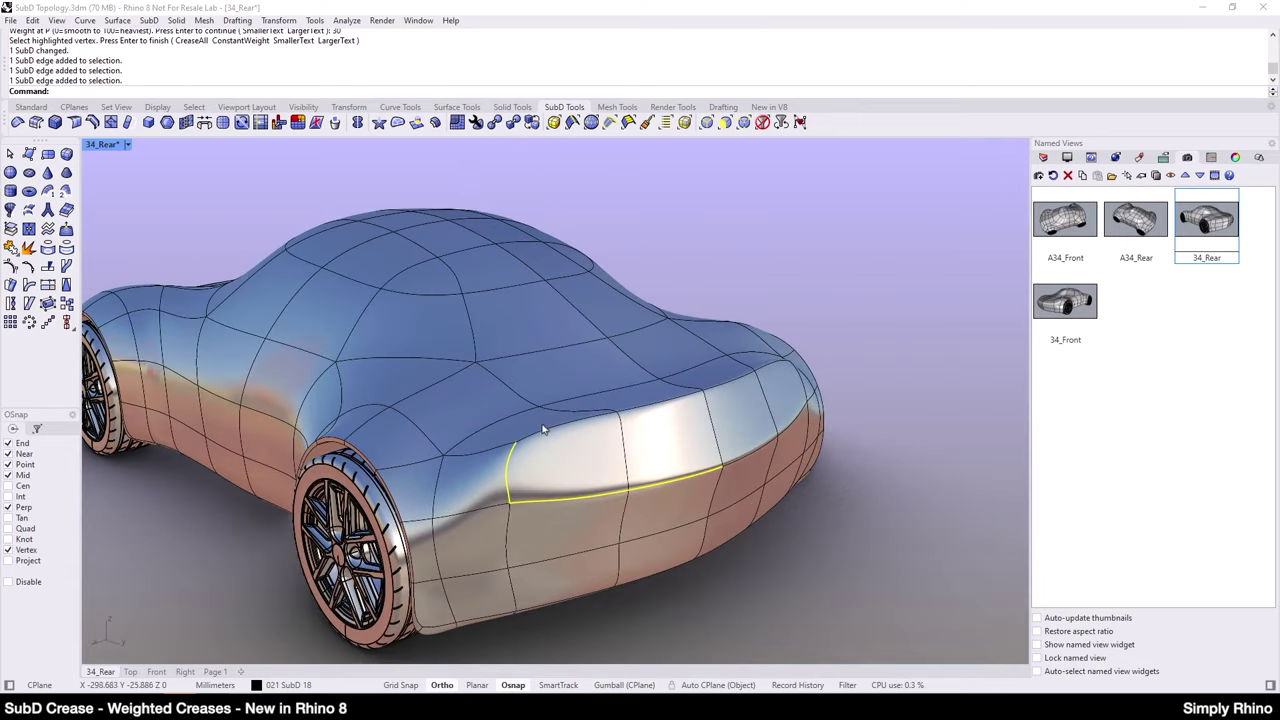
left_click(545, 432, "ctrl+shift")
left_click(627, 415, "ctrl+shift")
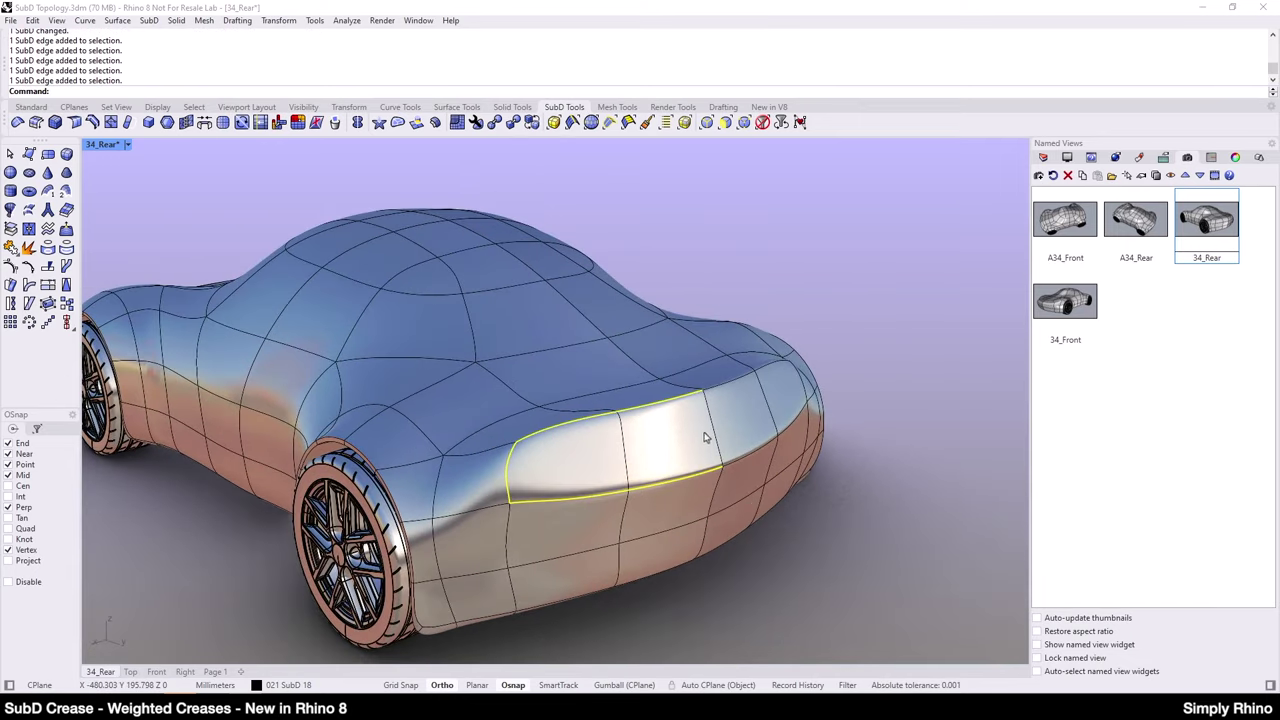
right_click_drag(703, 437, 706, 431)
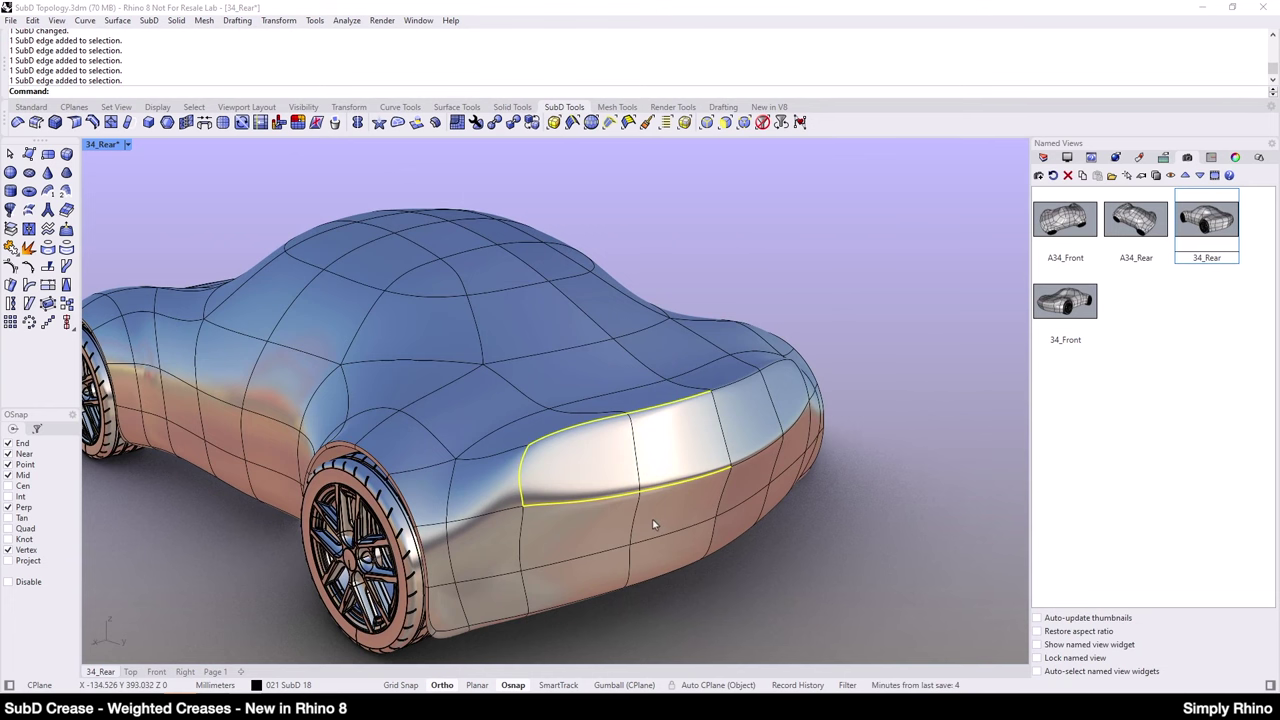
scroll(652, 519, "up", 2)
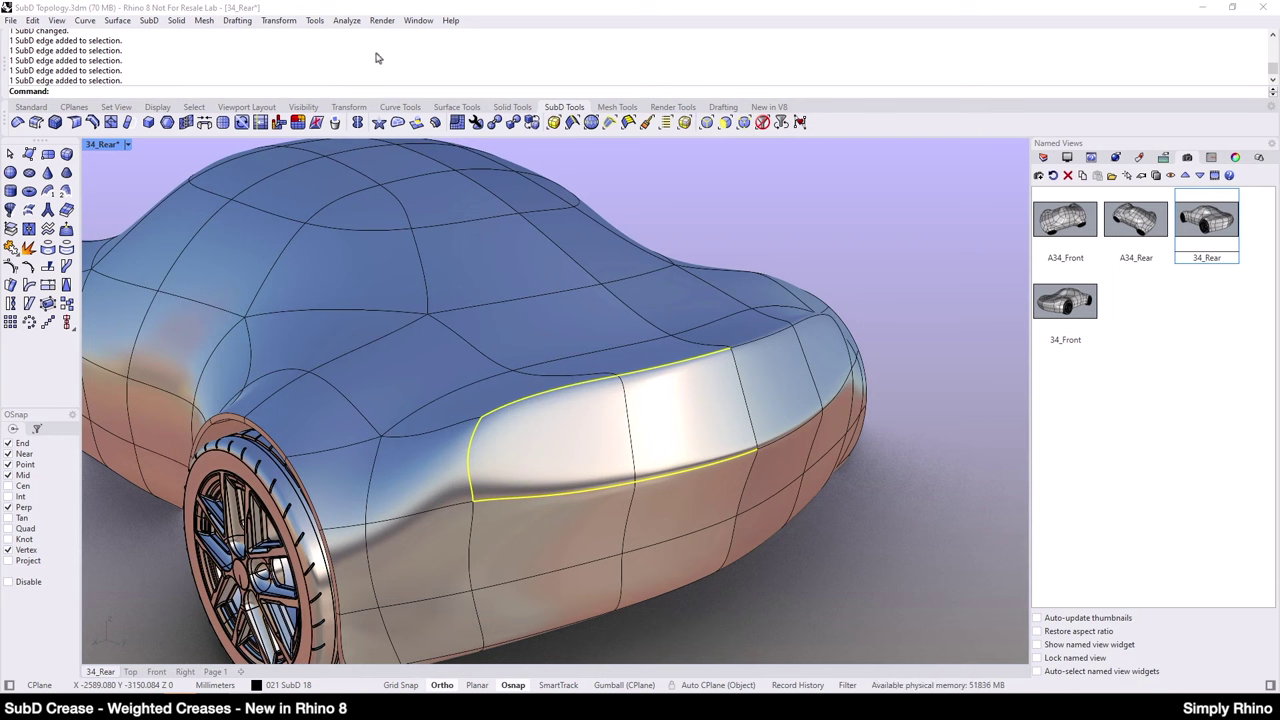
Step: Show the Named Selections panel from the panel options' list of panels
left_click(1273, 147)
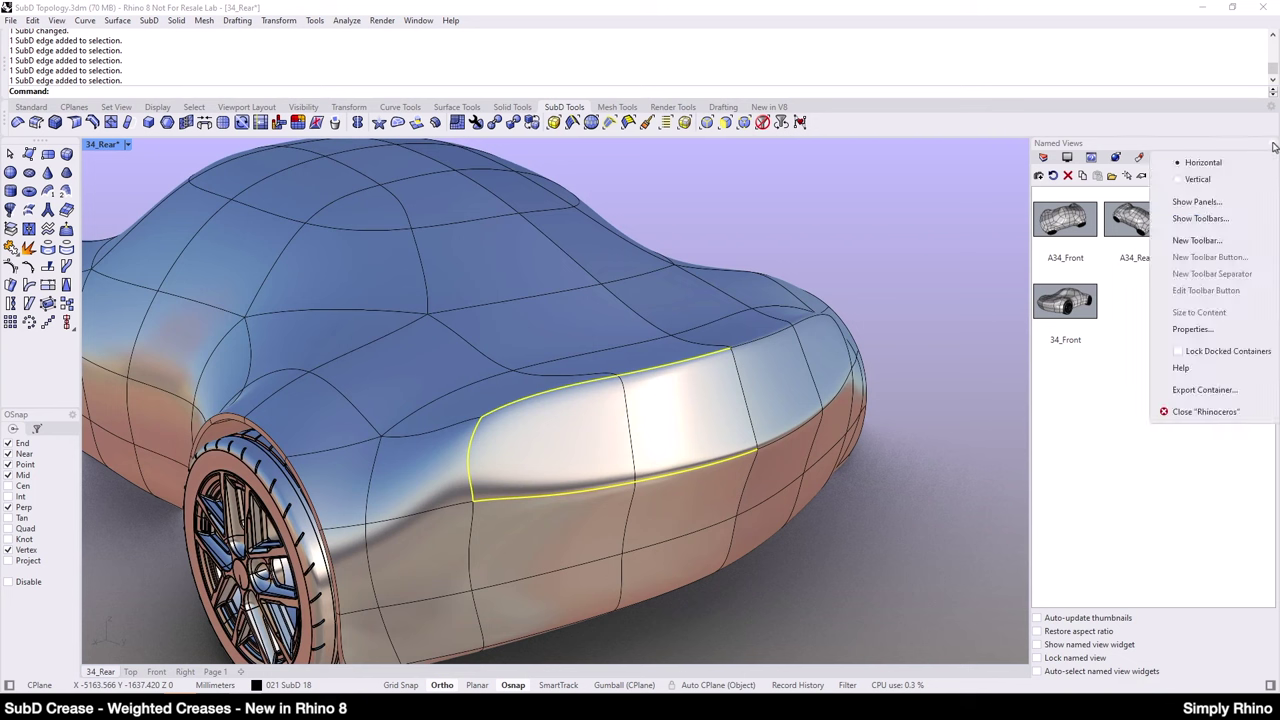
left_click(1209, 204)
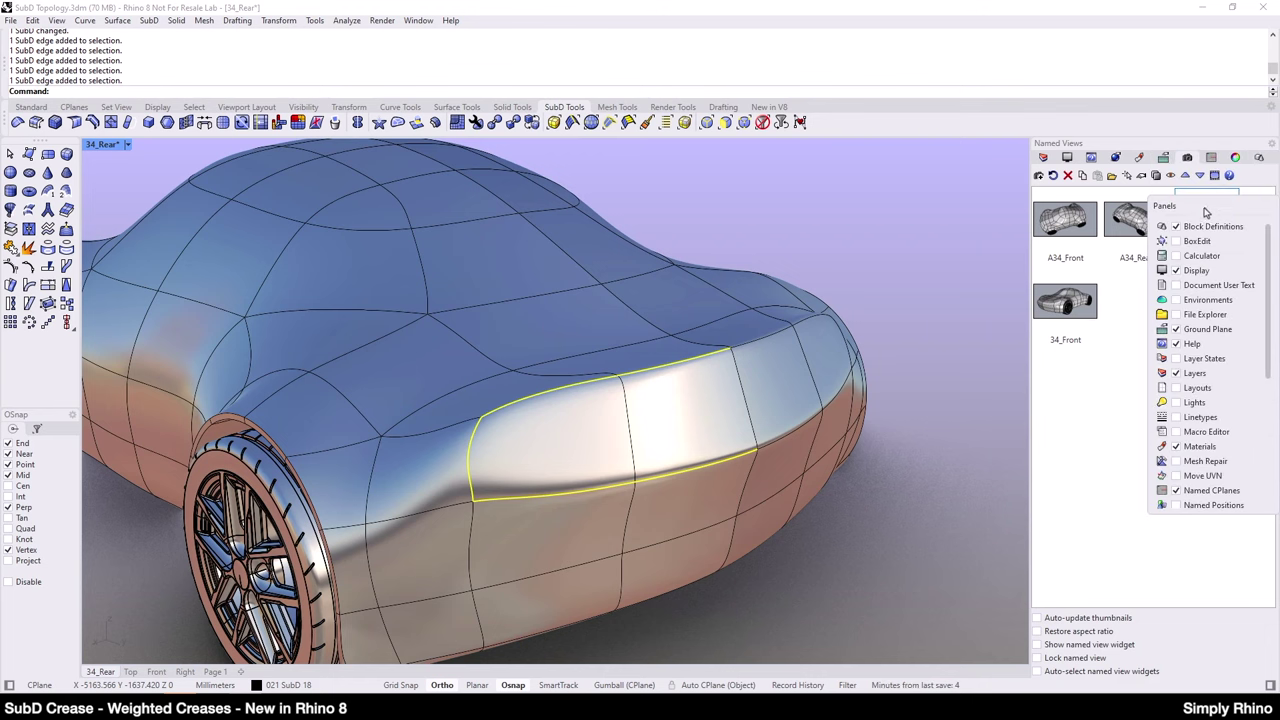
left_click_drag(1270, 355, 1270, 393)
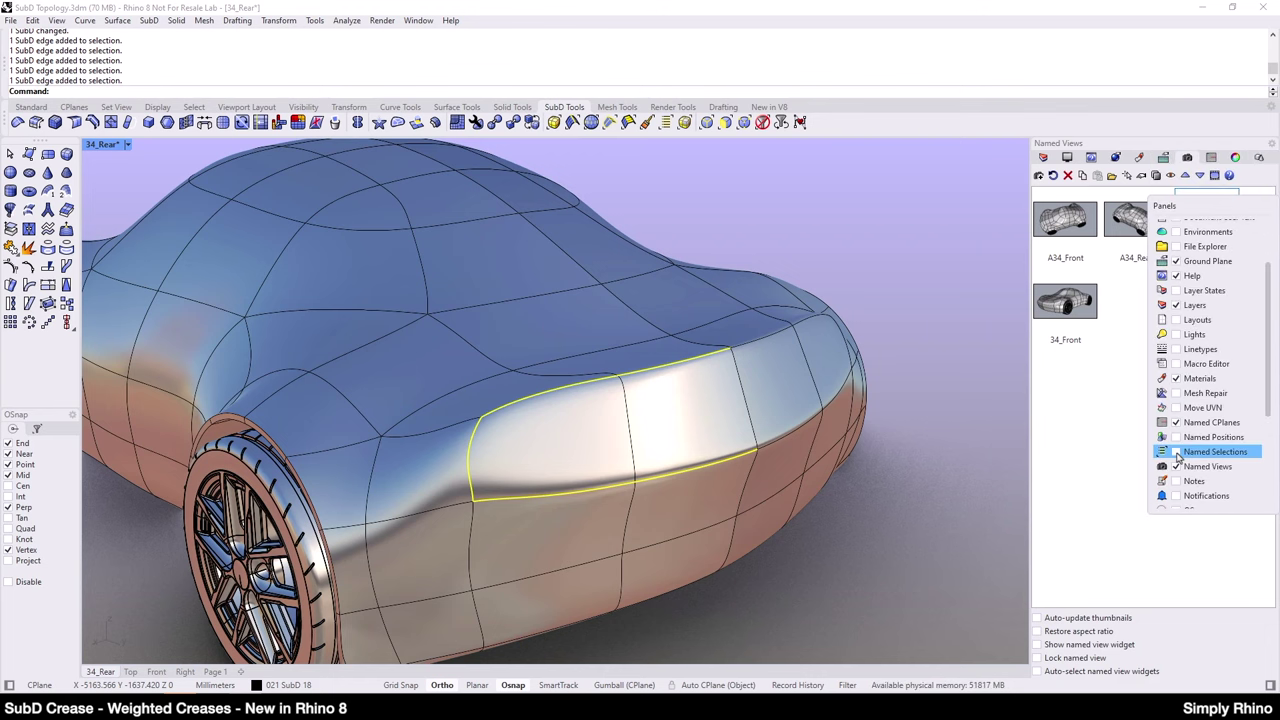
left_click(1210, 451)
left_click(1078, 320)
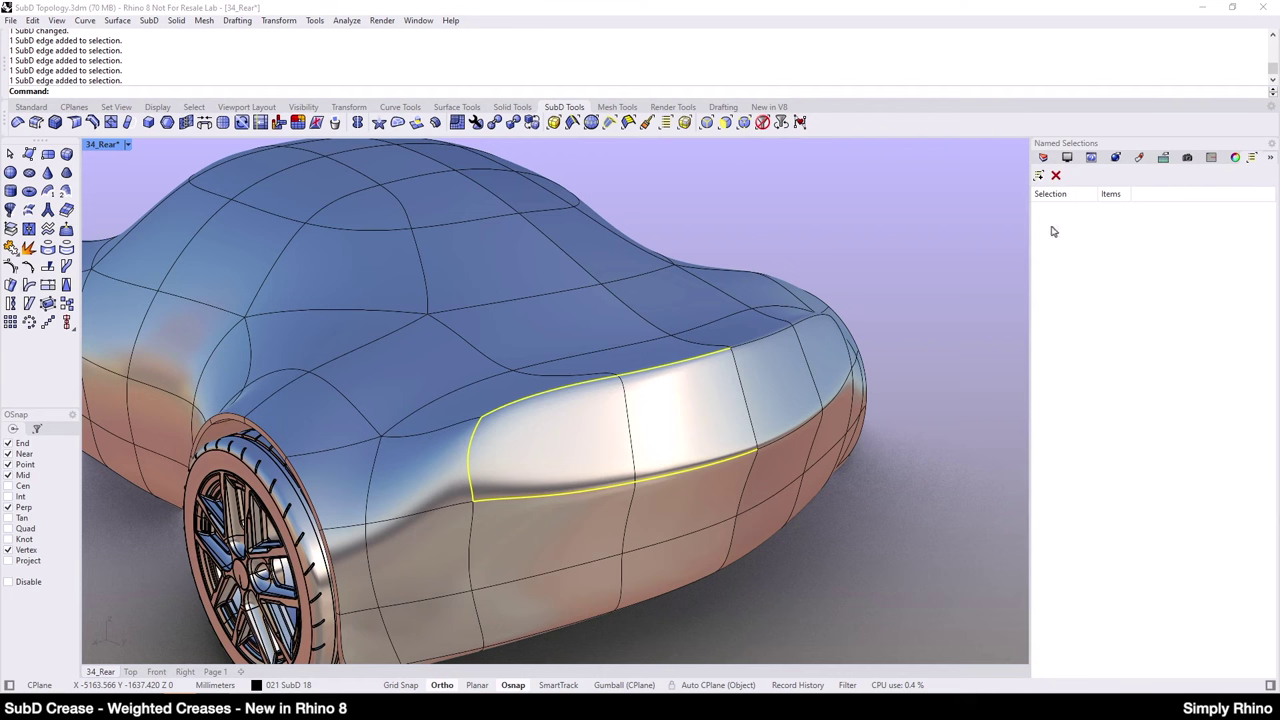
Step: Save the selected crease edges as a named selection called 'Rear'
left_click(1039, 177)
type("R")
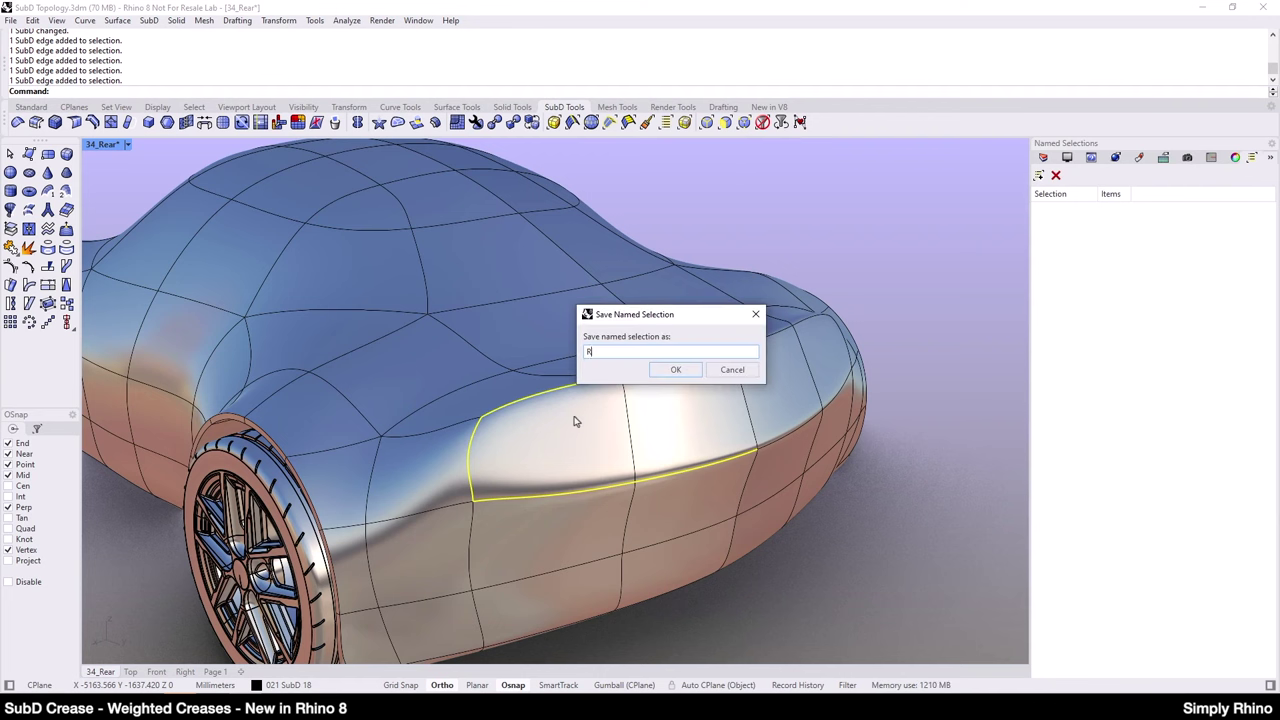
type("ear")
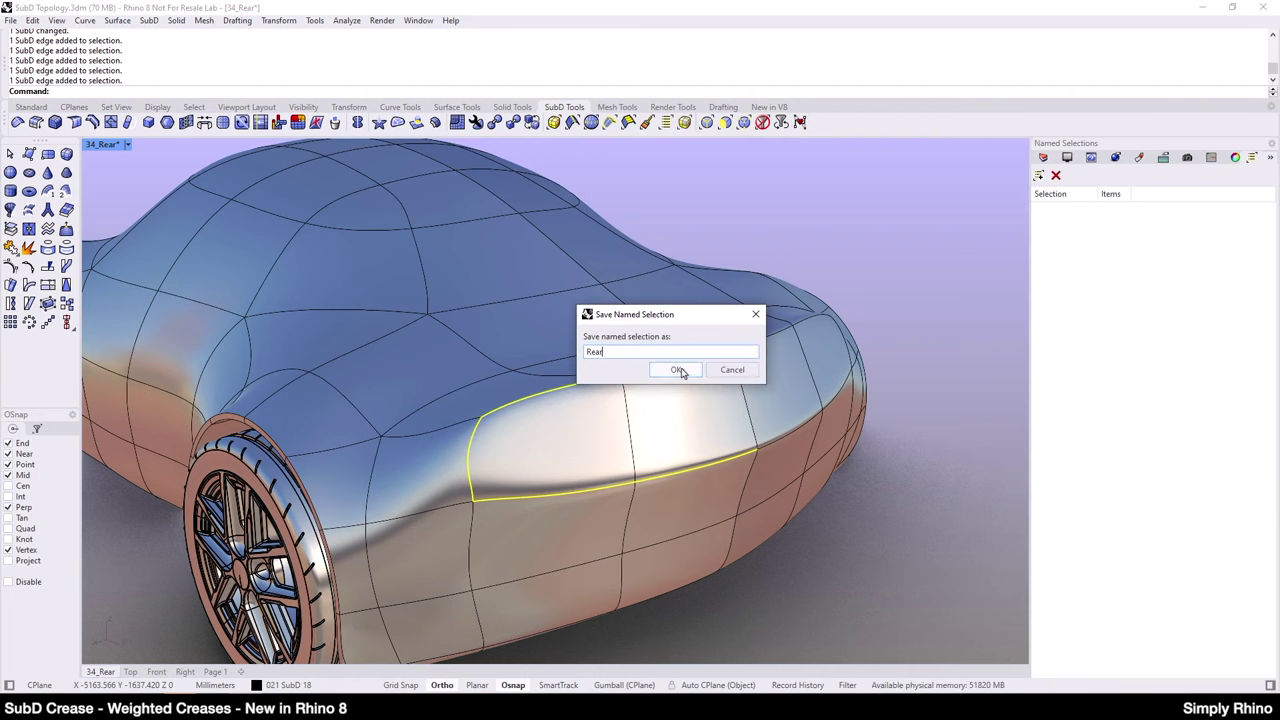
left_click(677, 370)
Step: Use SubDCrease to set the lower rear and lower front crease vertices to weight 0
left_click(77, 123)
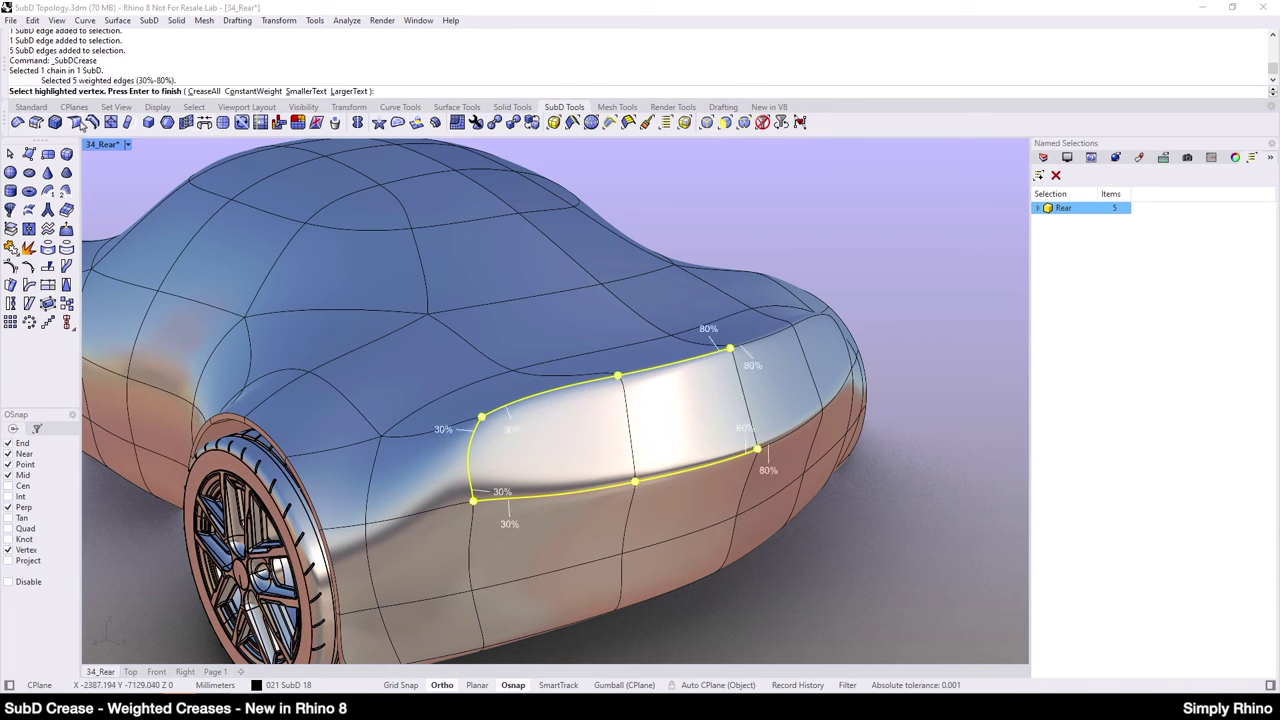
left_click(757, 452)
type("0")
key("Return")
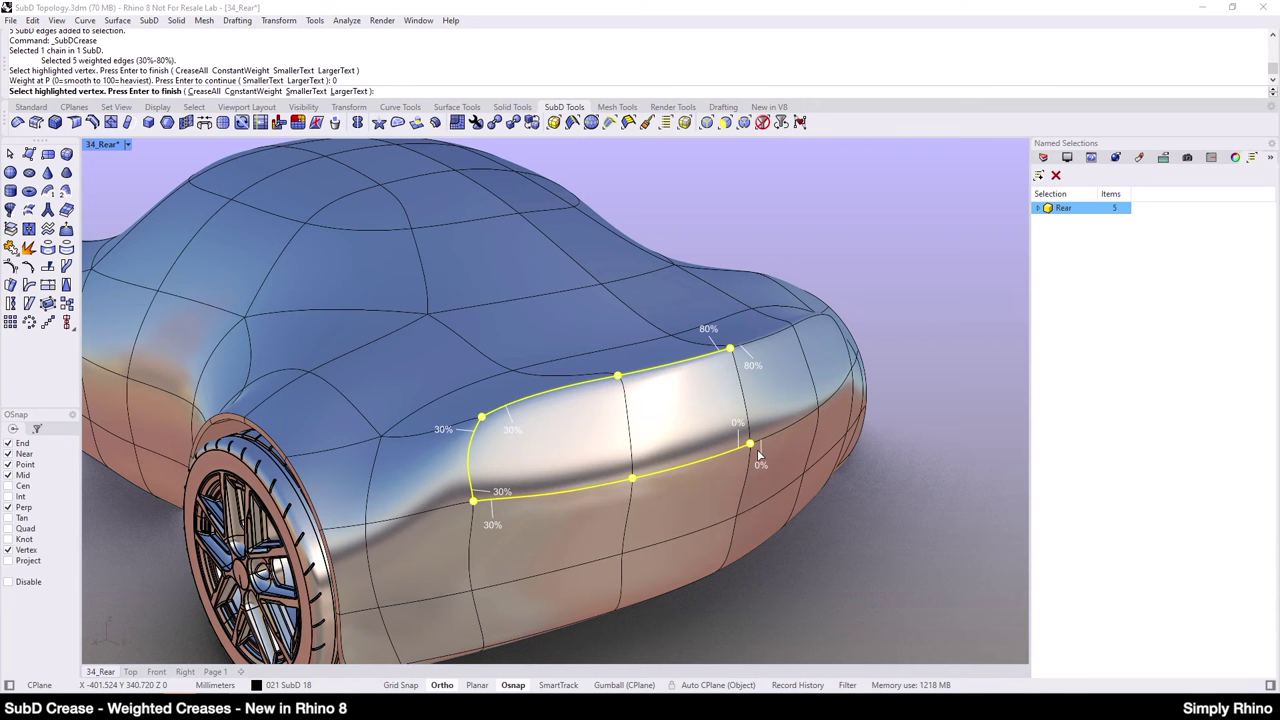
left_click(473, 502)
type("0")
key("Return")
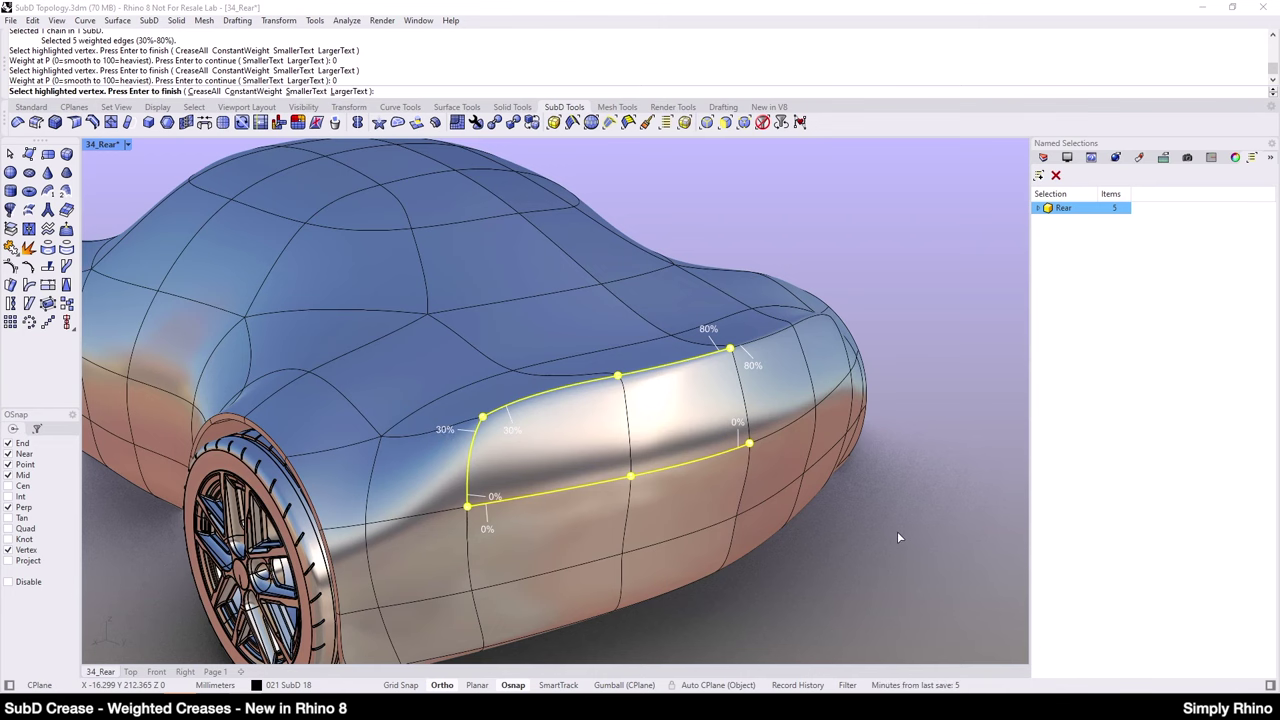
key("Return")
right_click_drag(653, 455, 760, 445)
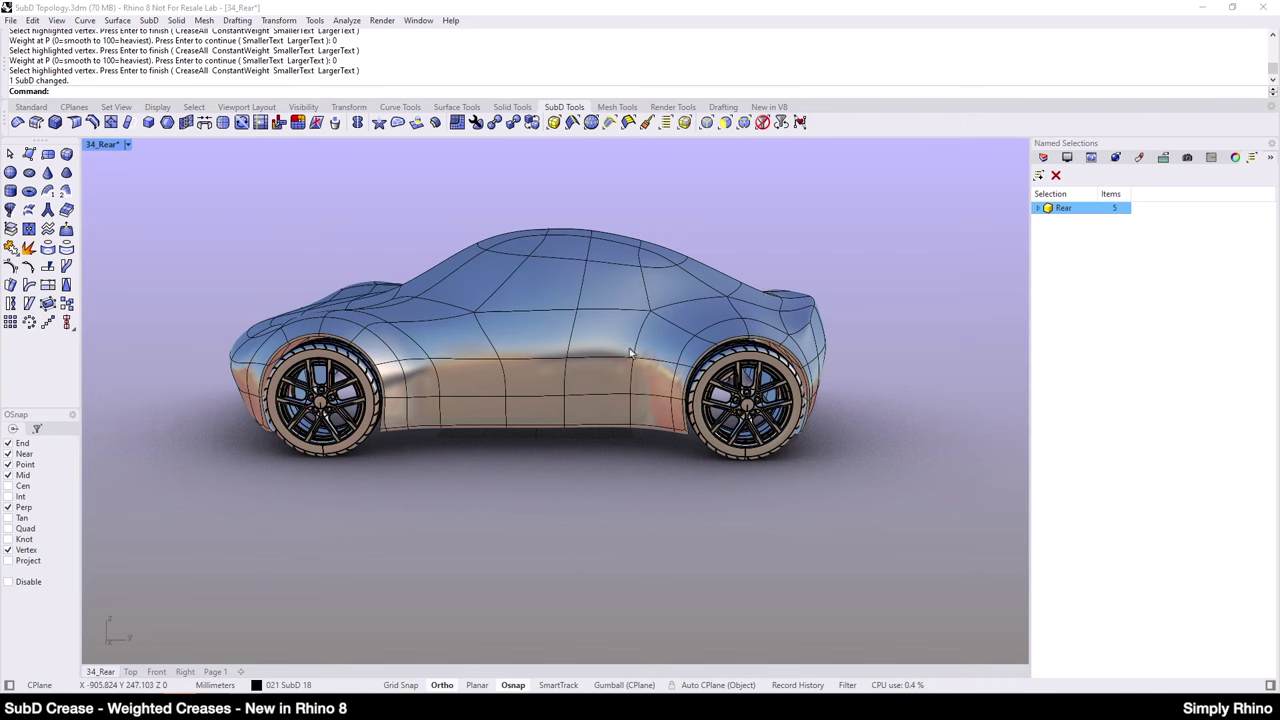
Step: Select the seven beltline edges from the front pillar back to the rear pillar
right_click_drag(633, 354, 715, 372)
scroll(457, 360, "up", 2)
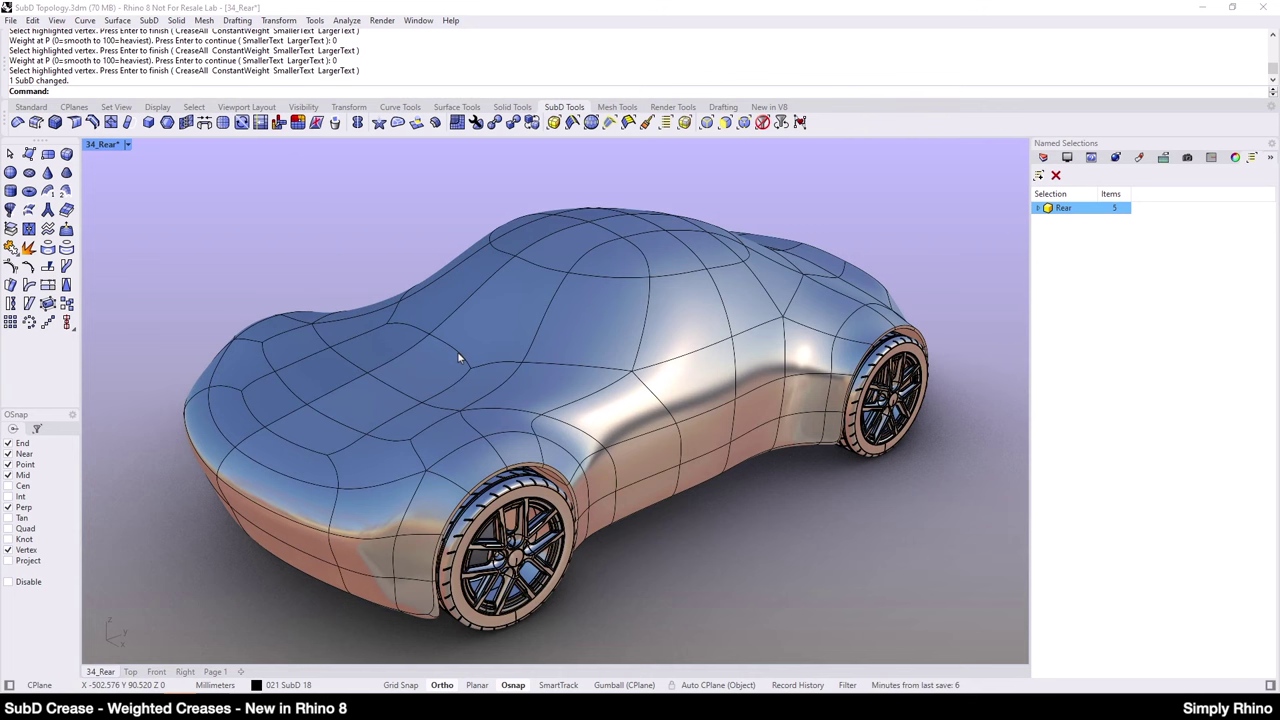
left_click(458, 357)
left_click(520, 366)
left_click(557, 362)
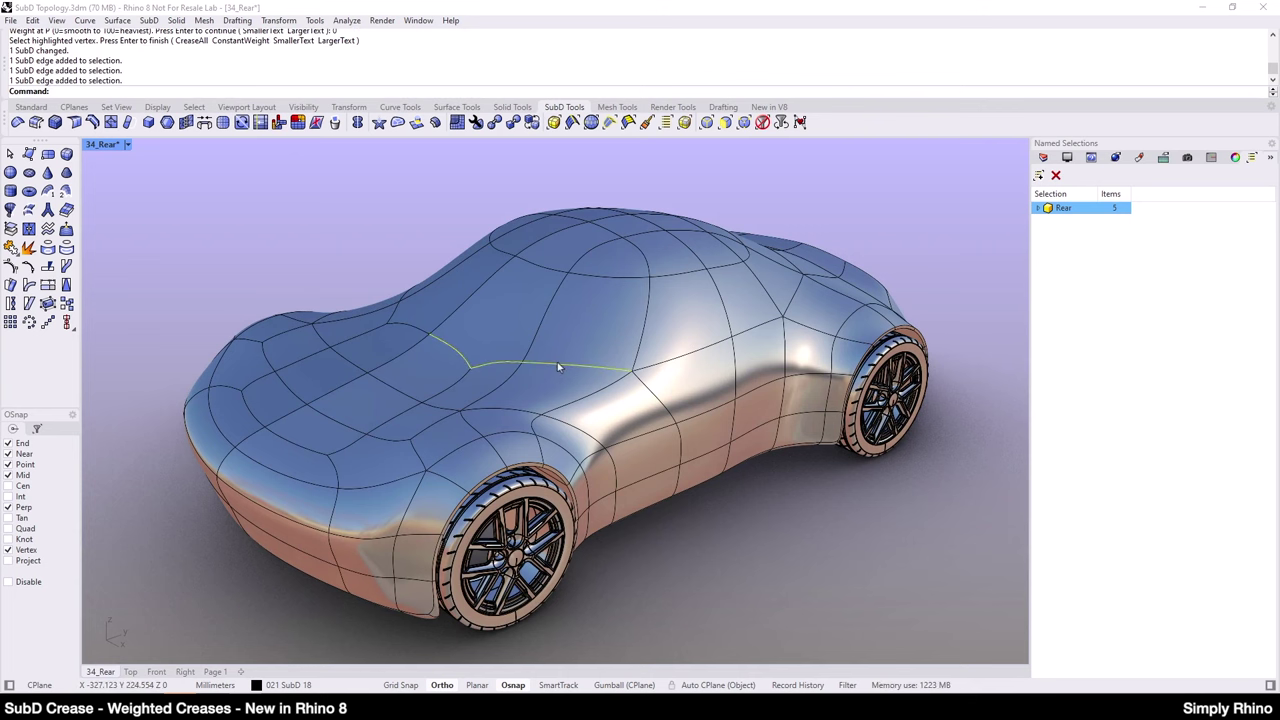
right_click_drag(717, 398, 562, 383)
left_click(558, 370)
left_click(608, 370)
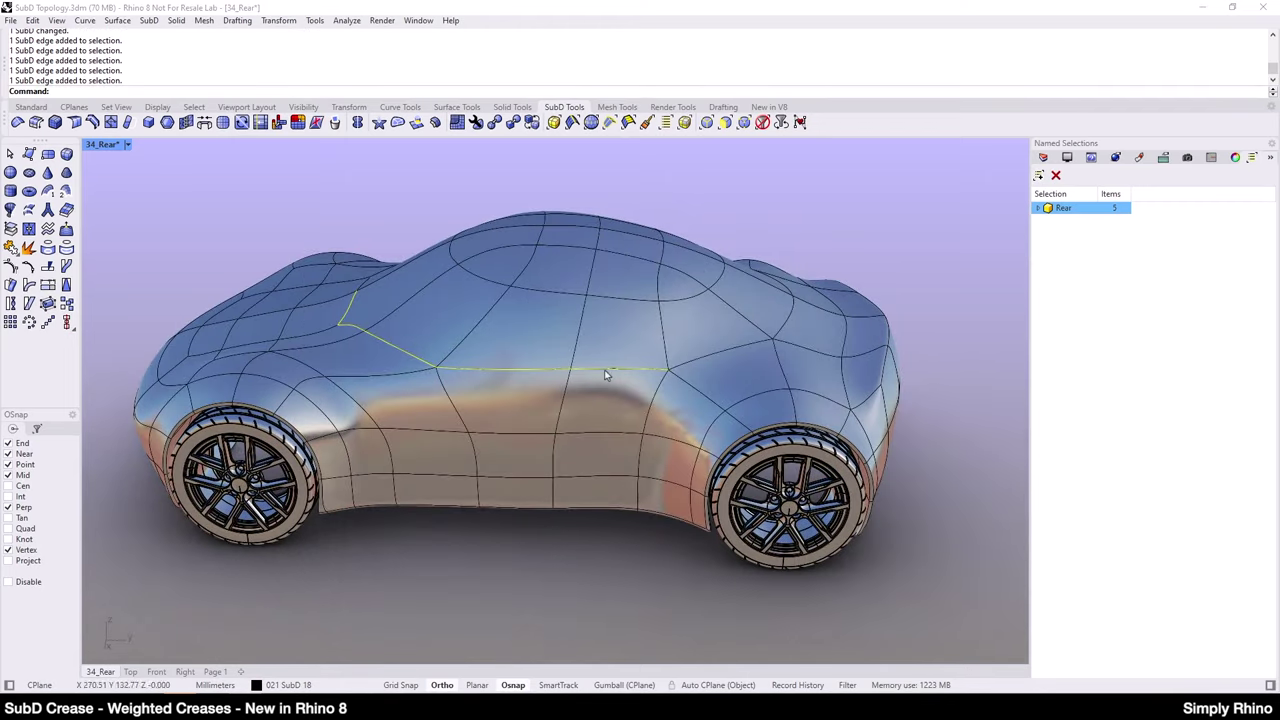
left_click(765, 344)
left_click(788, 324)
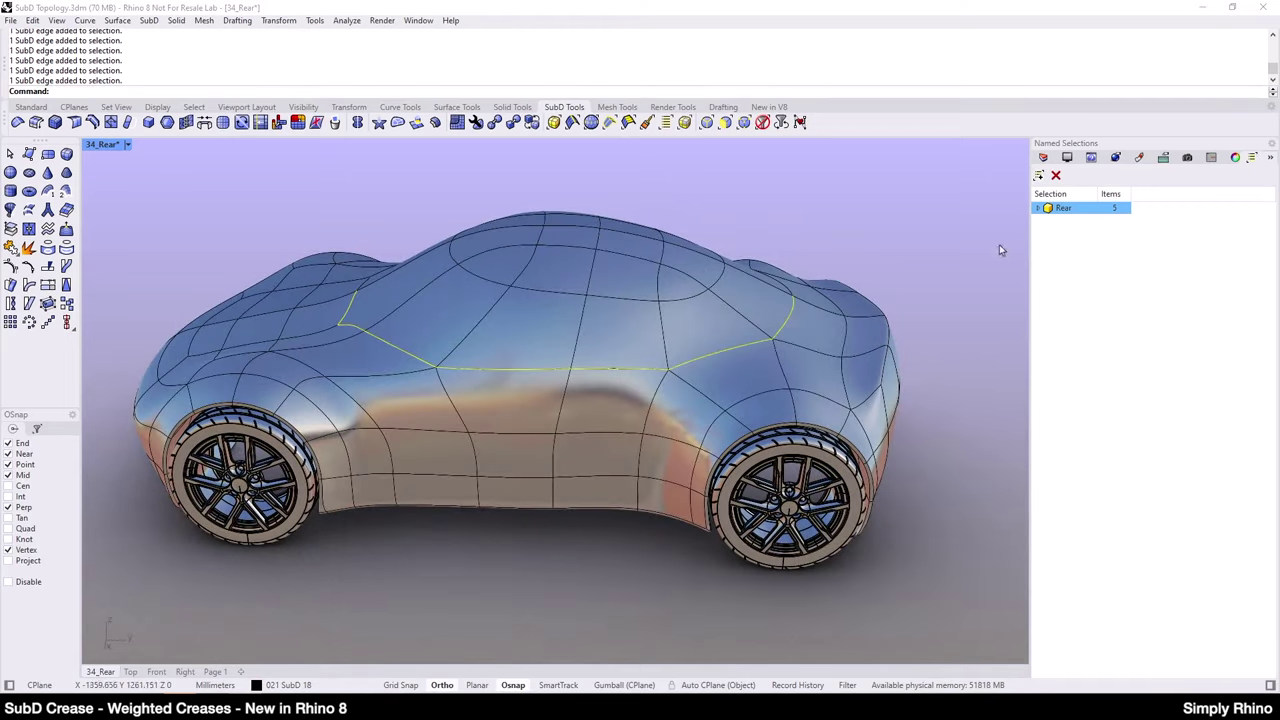
Step: Save the selected beltline edges as the named selection 'Beltline'
left_click(1039, 176)
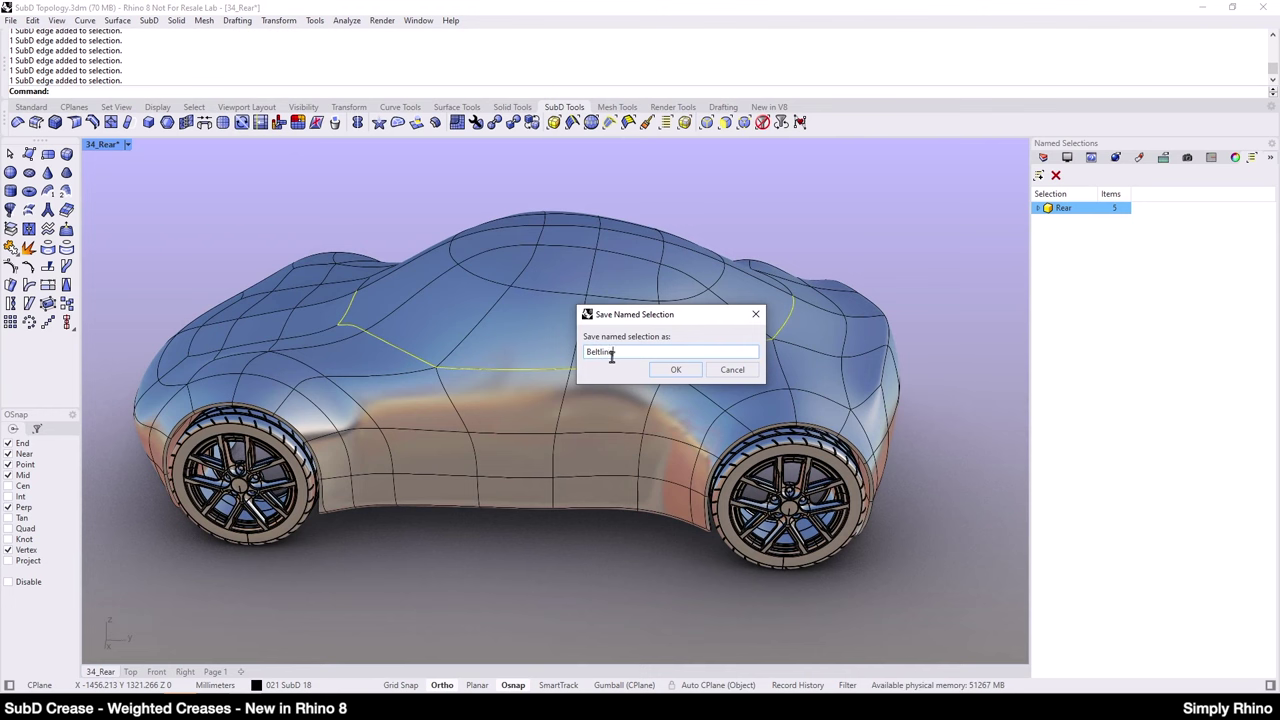
left_click(676, 370)
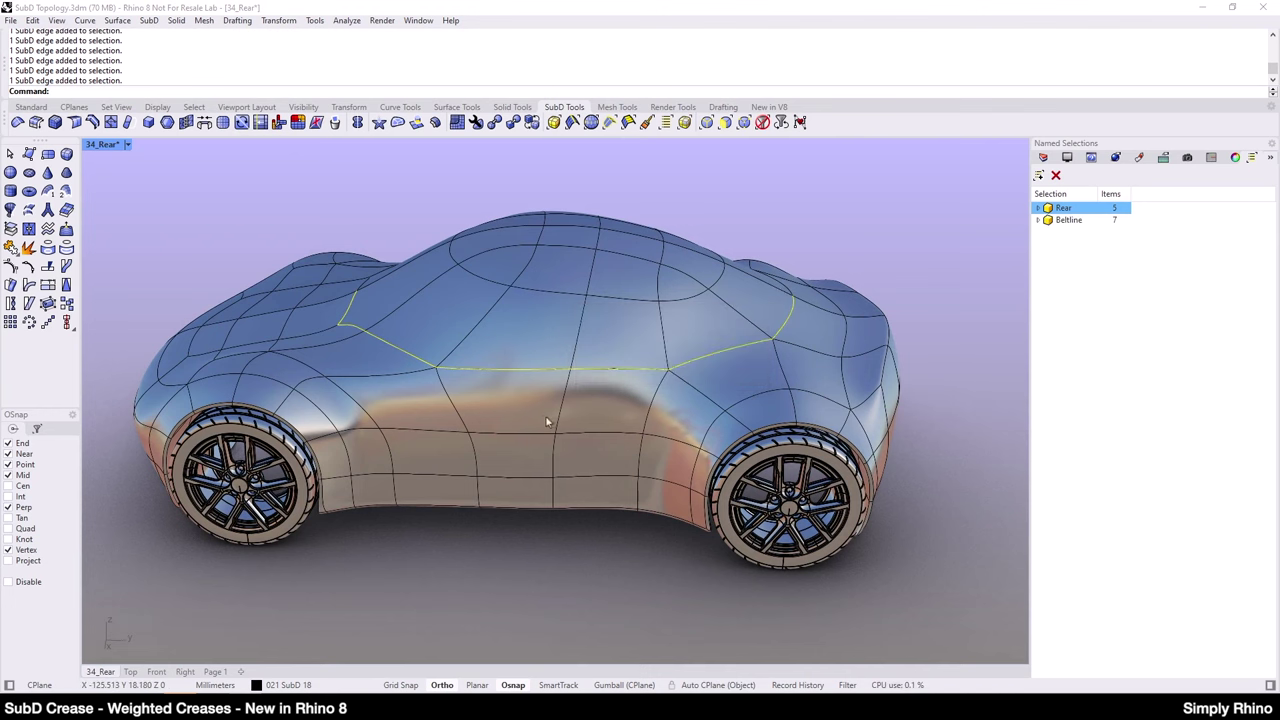
right_click_drag(550, 423, 607, 416)
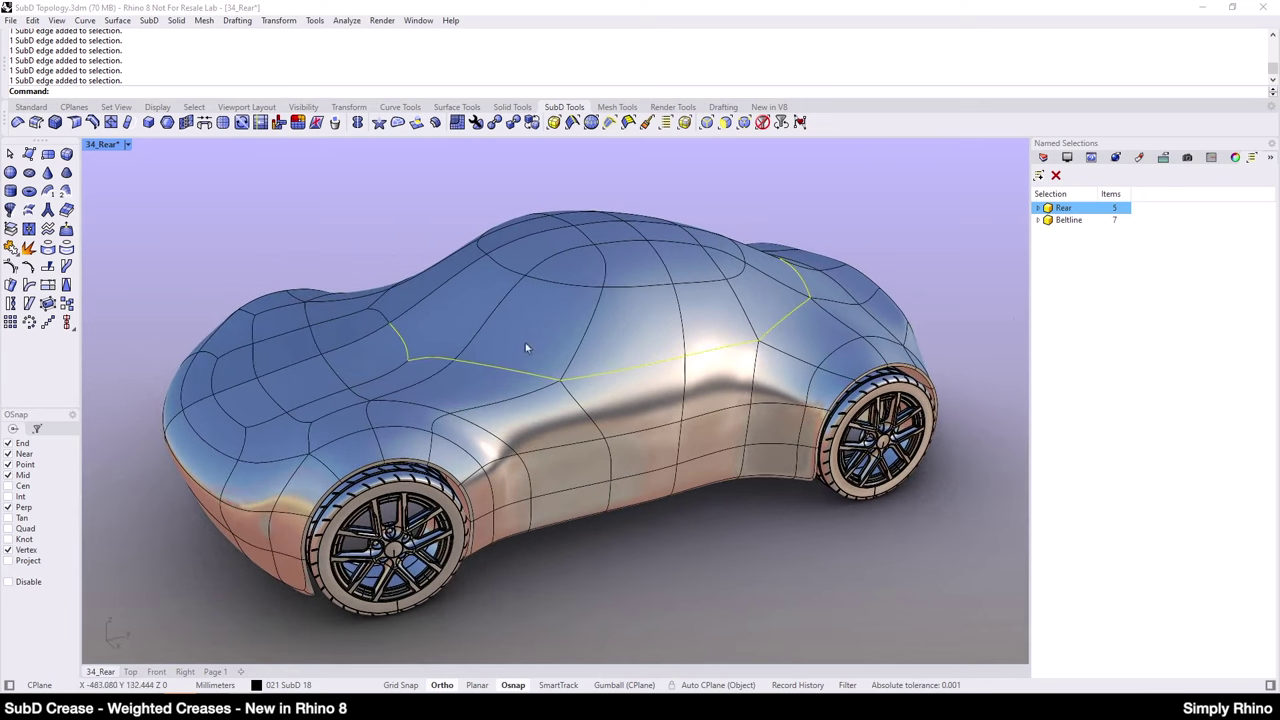
scroll(515, 345, "up", 2)
scroll(514, 346, "down", 2)
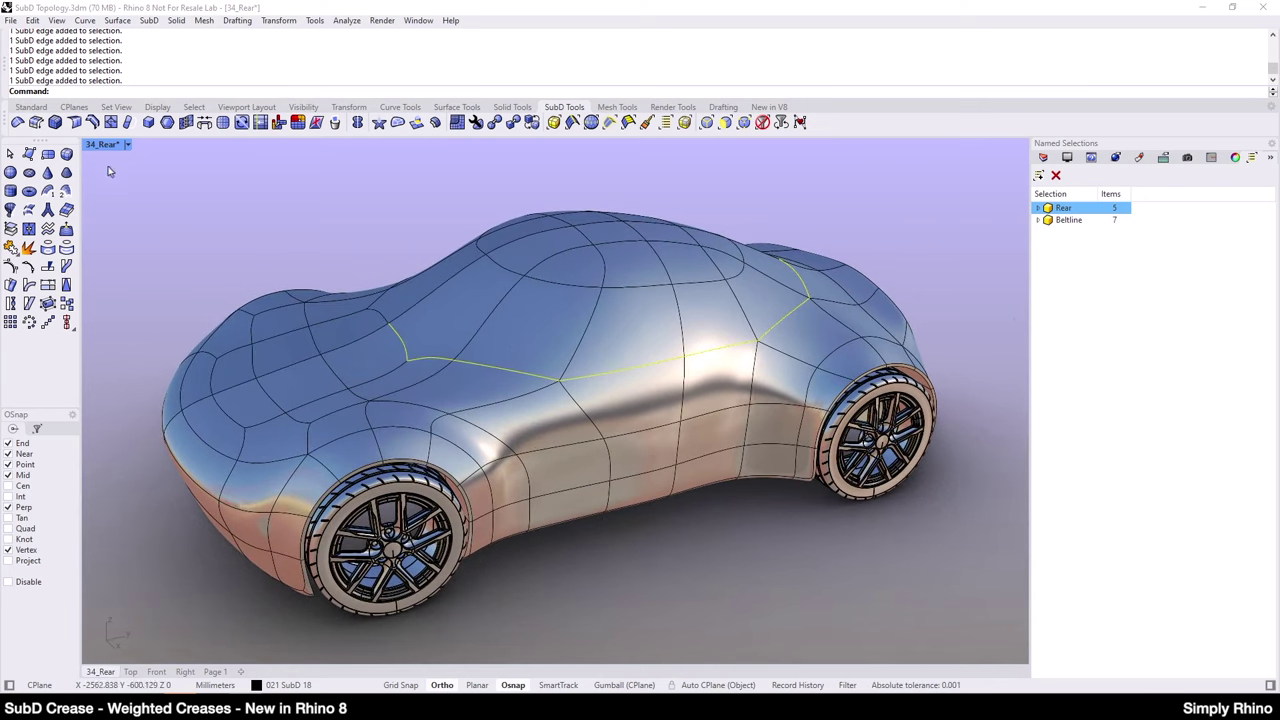
Step: Crease the seven selected beltline edges with a constant weight of 60
left_click(76, 122)
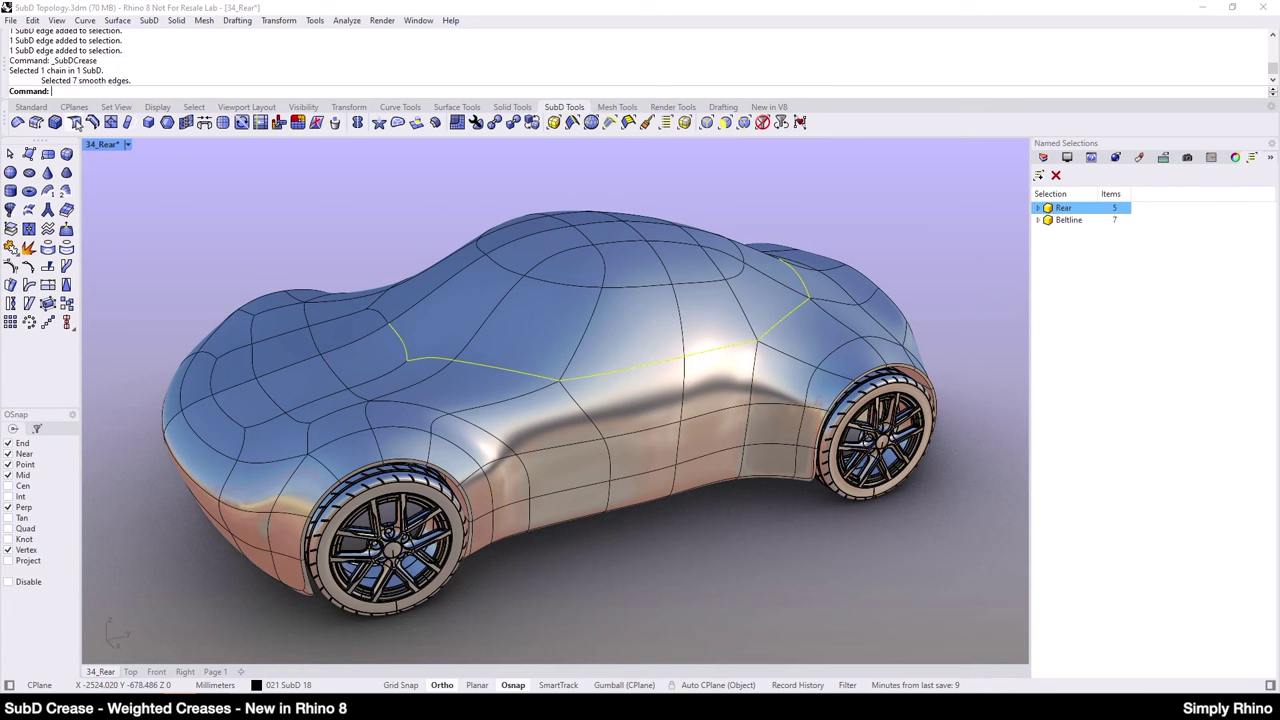
left_click(256, 91)
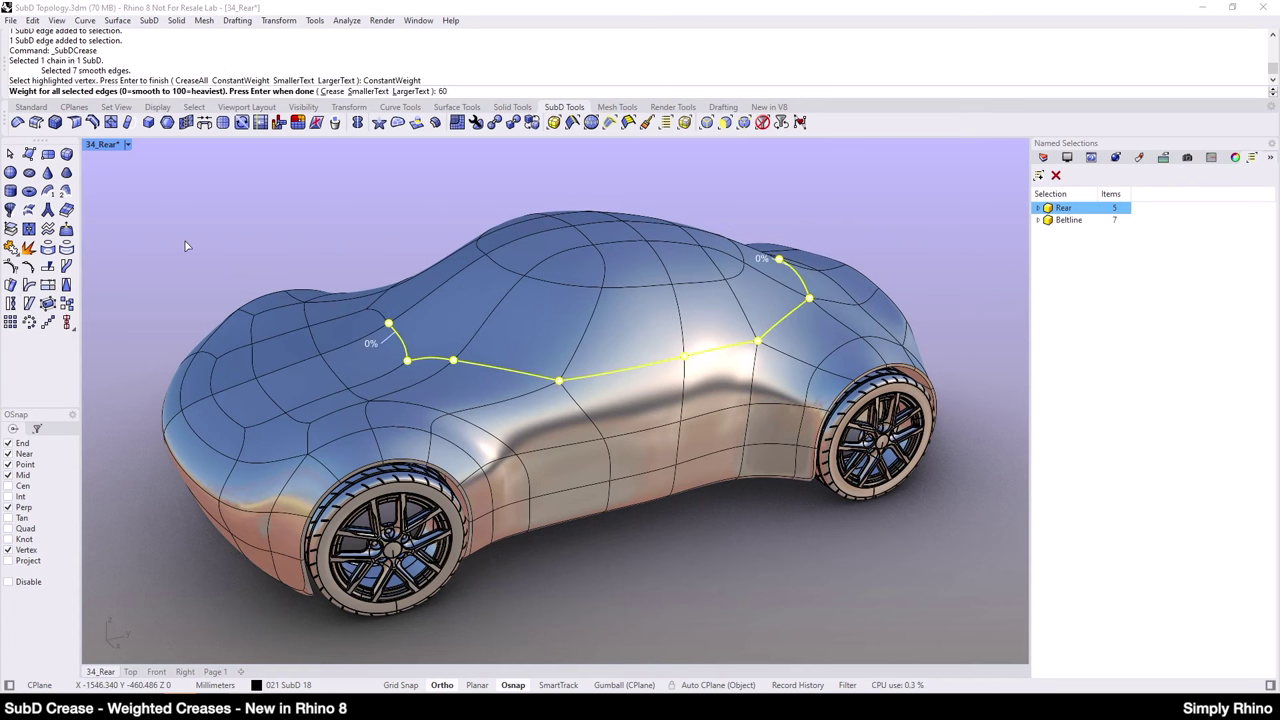
key("Return")
key("Return")
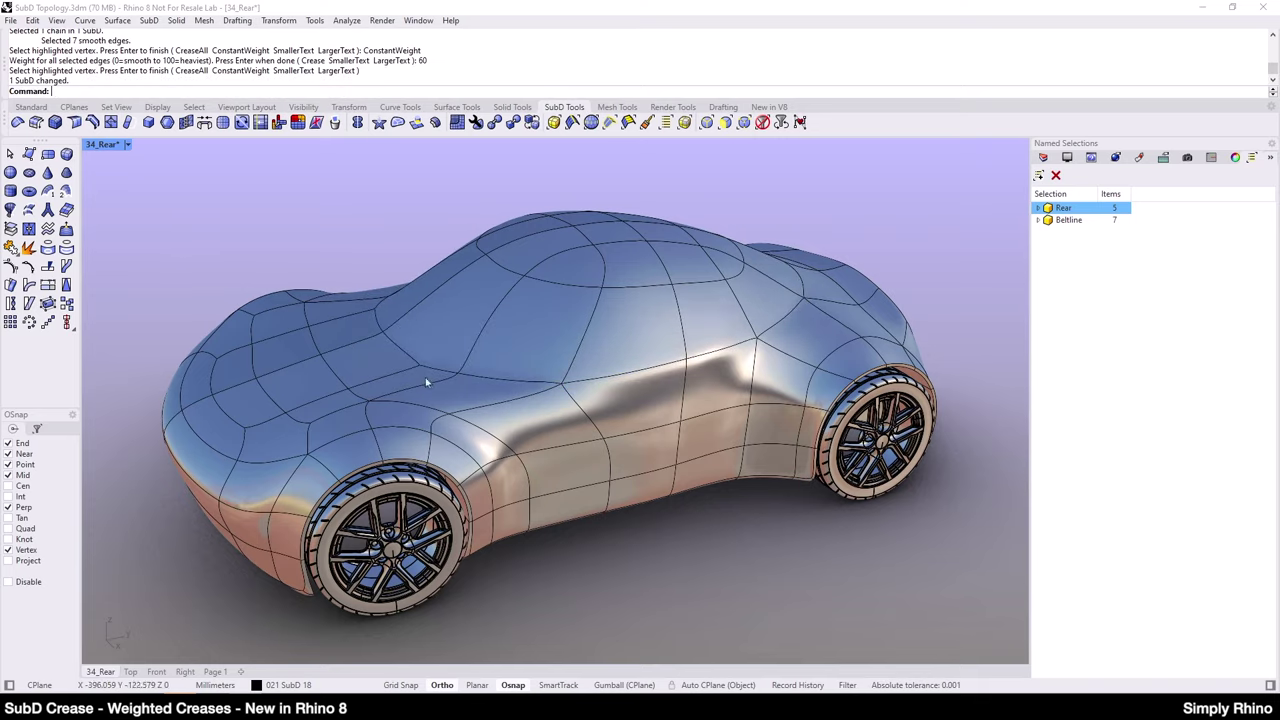
right_click_drag(425, 377, 590, 505)
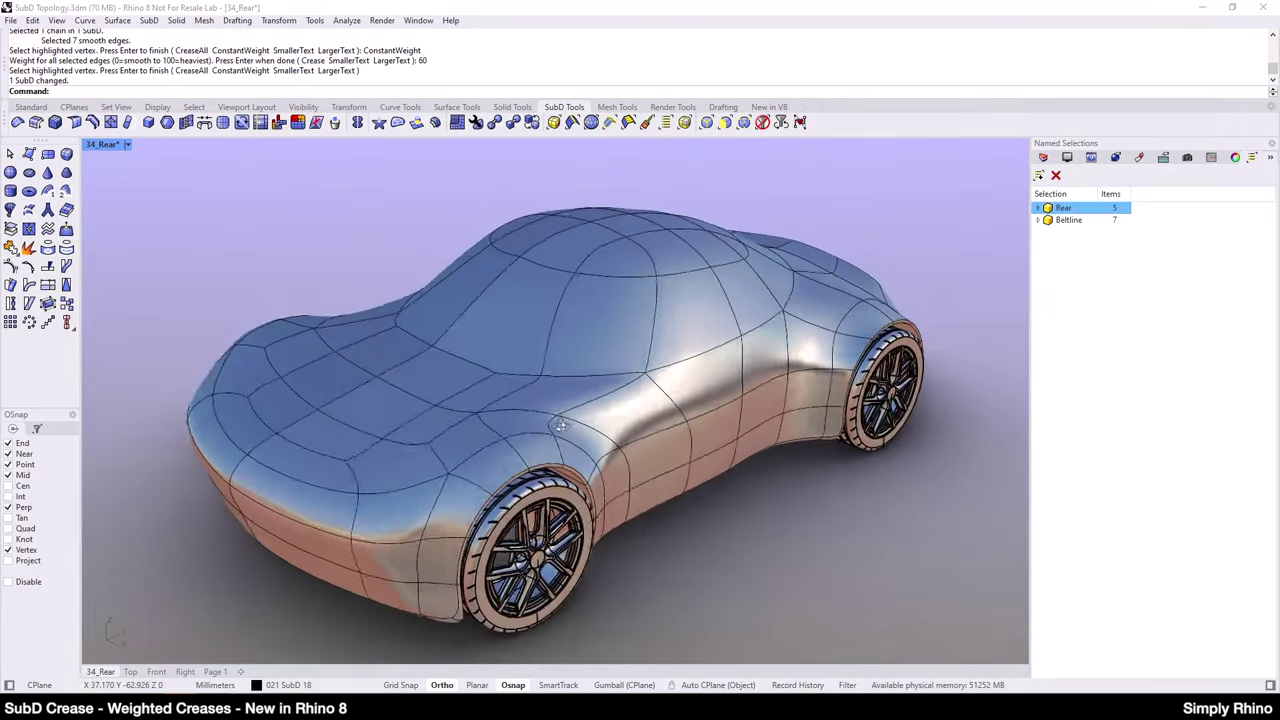
Step: Recall Beltline and raise the mid-side and above-rear-wheel vertices to crease weight 100
right_click_drag(595, 422, 571, 433)
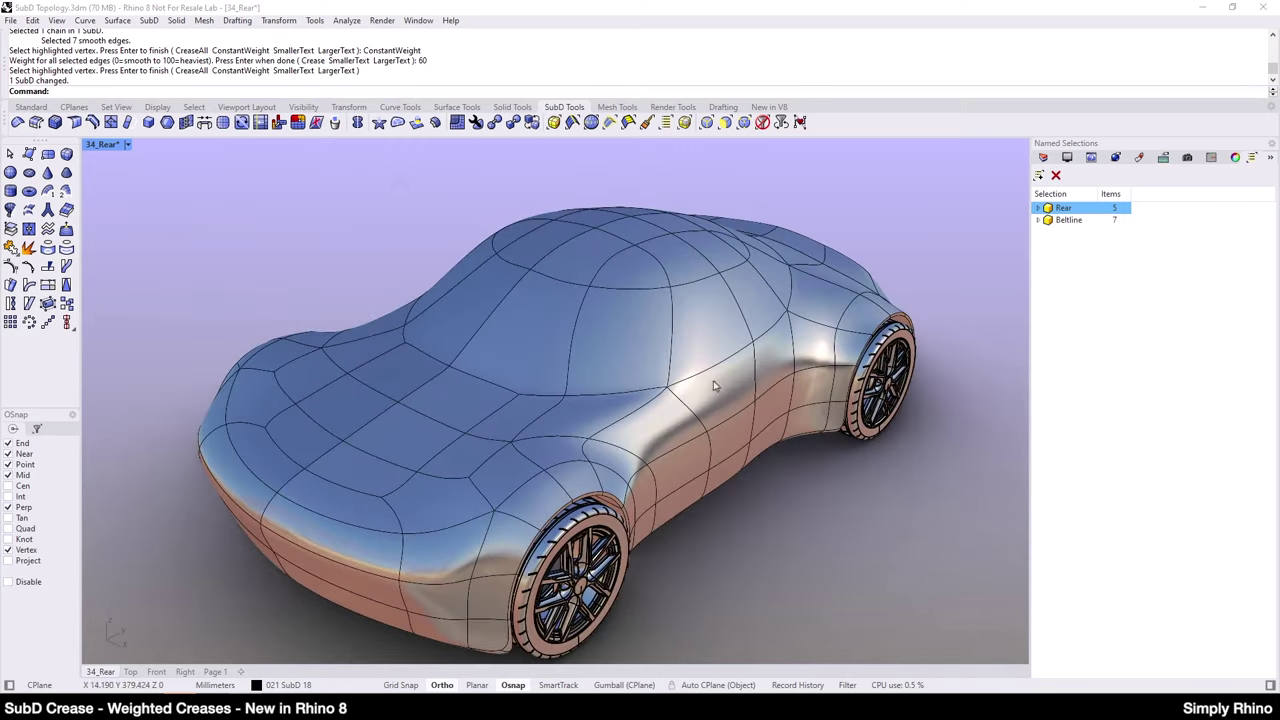
right_click_drag(770, 336, 940, 305)
left_click(1079, 221)
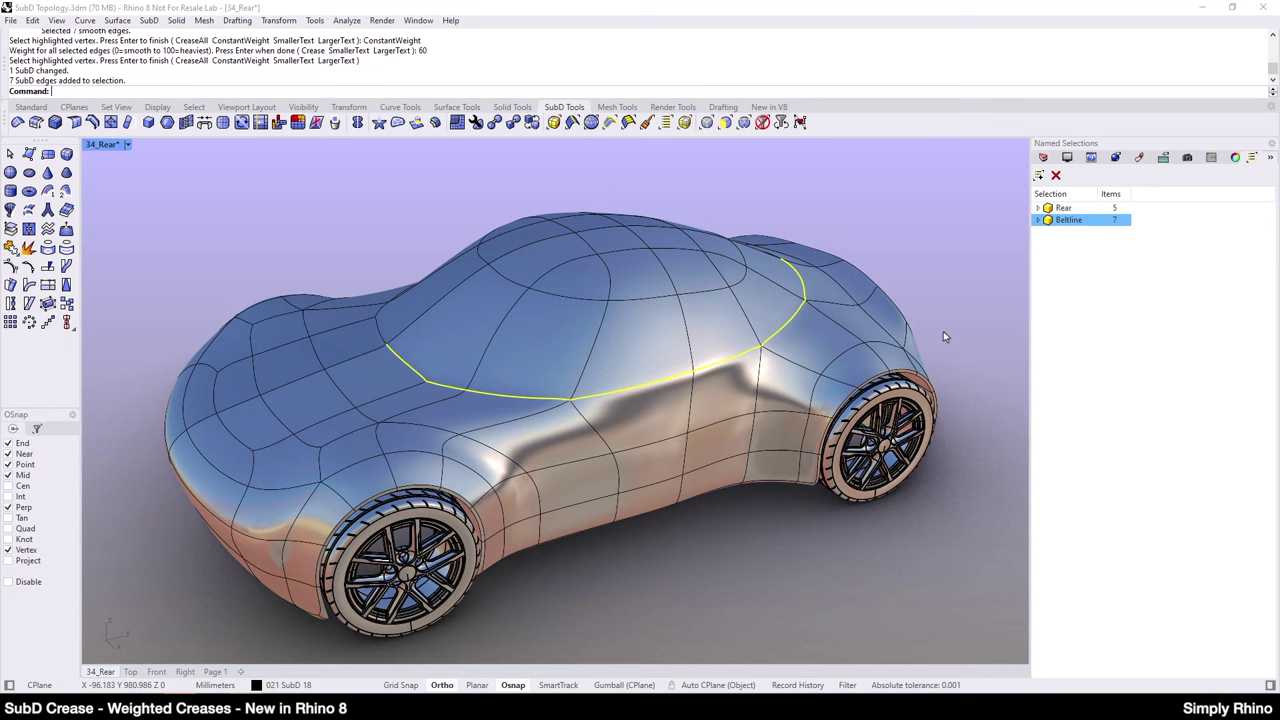
left_click(77, 123)
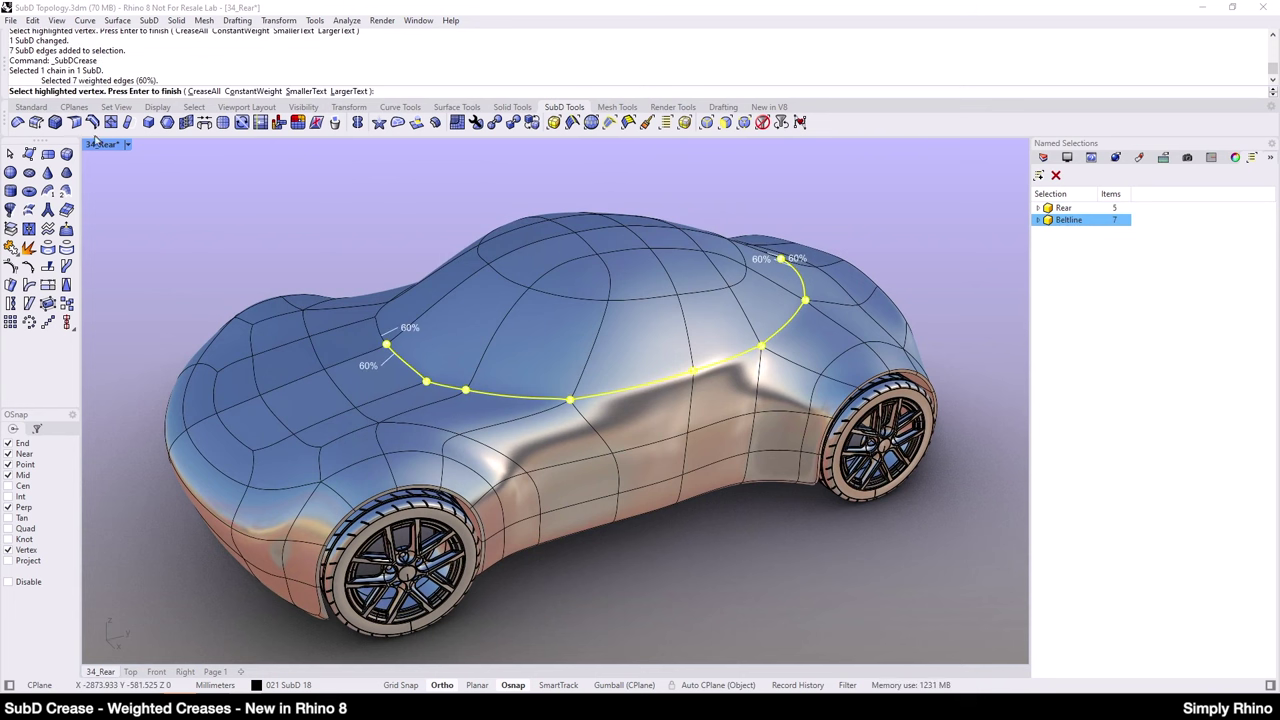
left_click(570, 401)
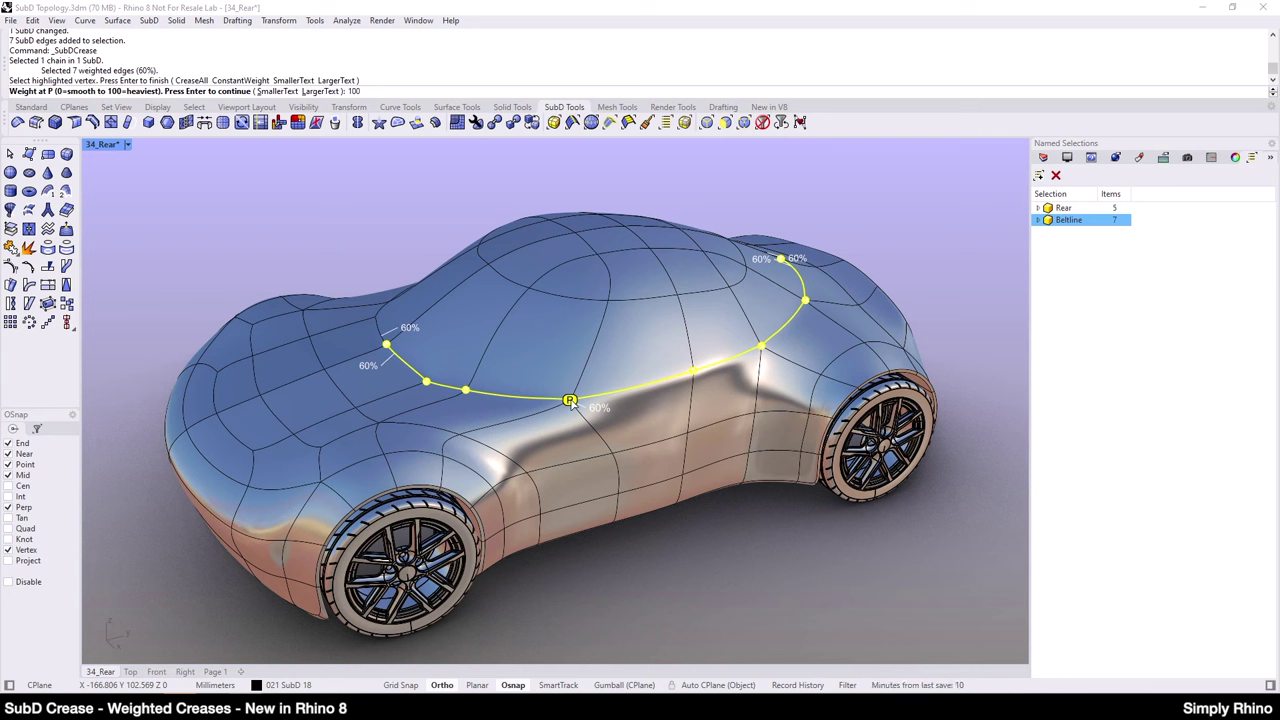
key("Return")
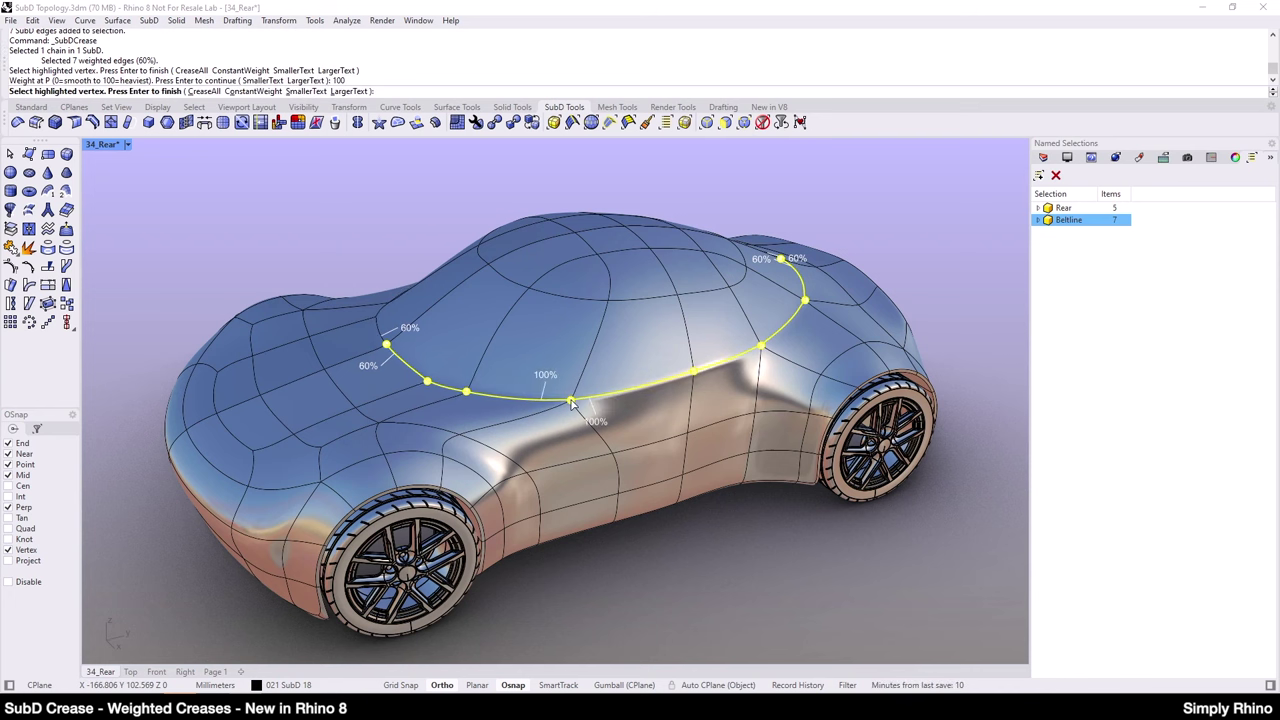
left_click(761, 347)
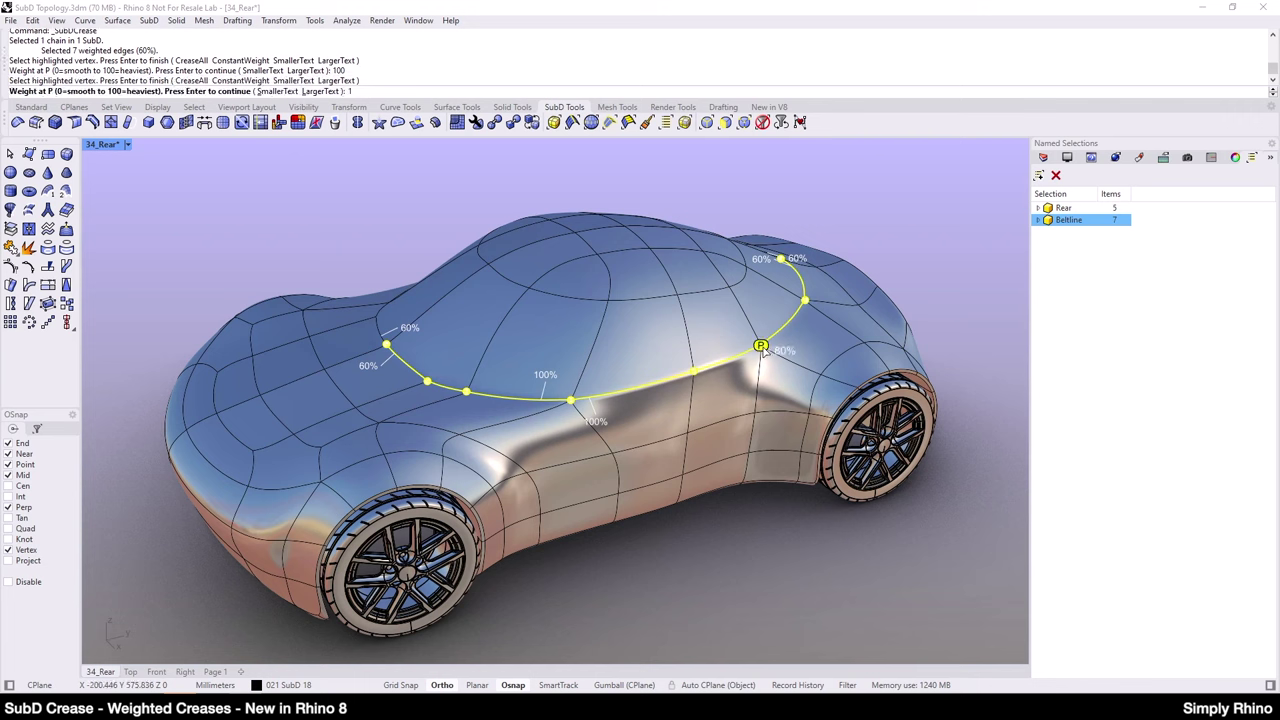
type("100")
key("Return")
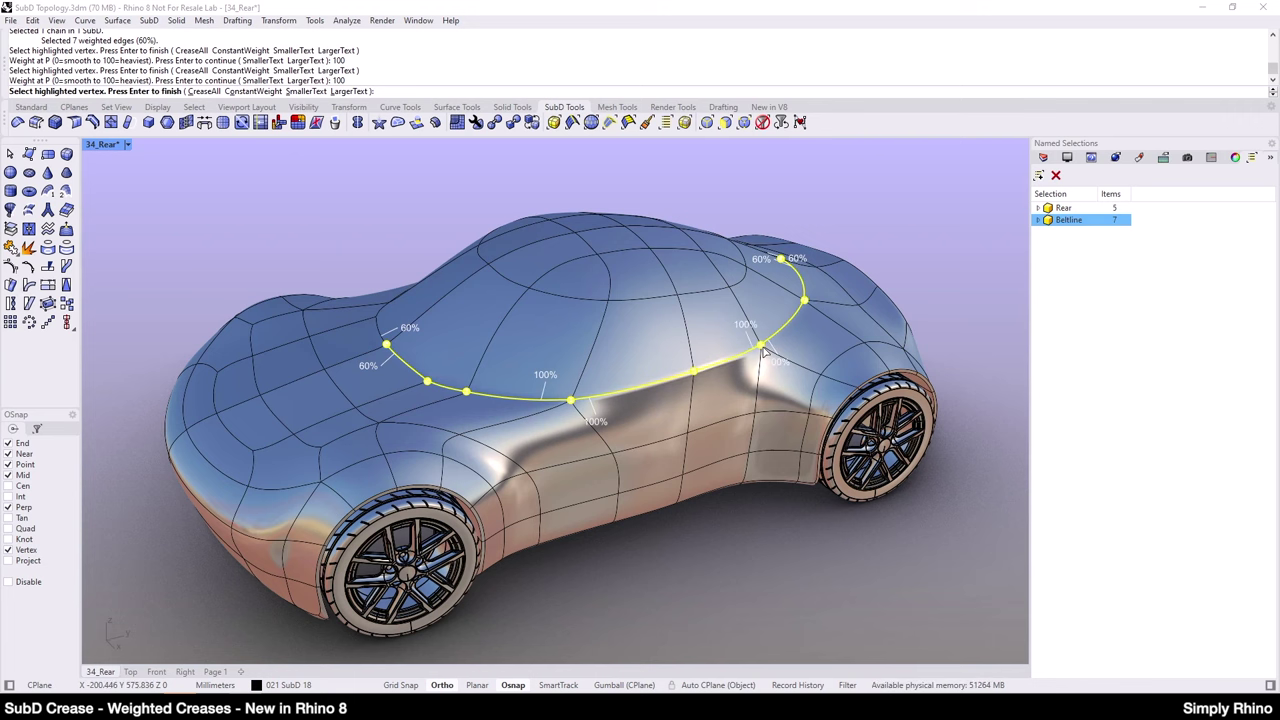
key("Return")
right_click_drag(741, 409, 668, 366)
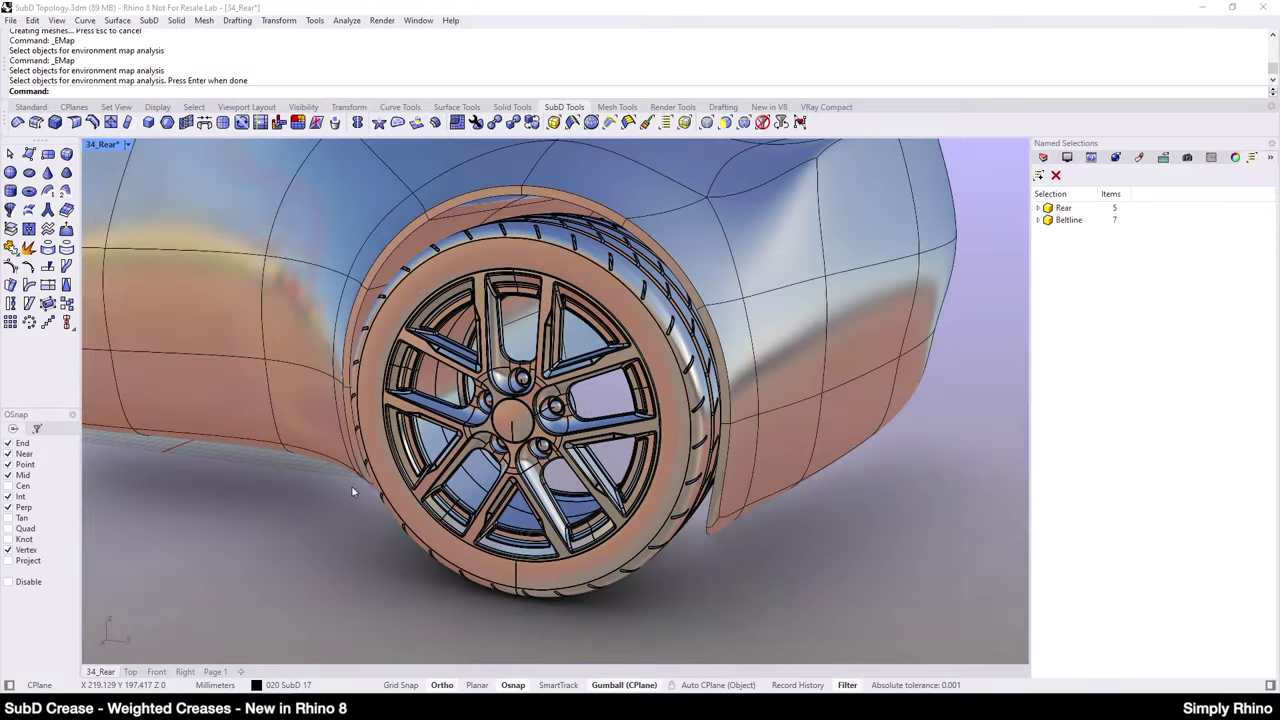
Step: Check the car body's reflections with the brushed_silver environment-map analysis
right_click_drag(770, 558, 749, 481)
scroll(687, 329, "up", 3)
left_click(763, 311)
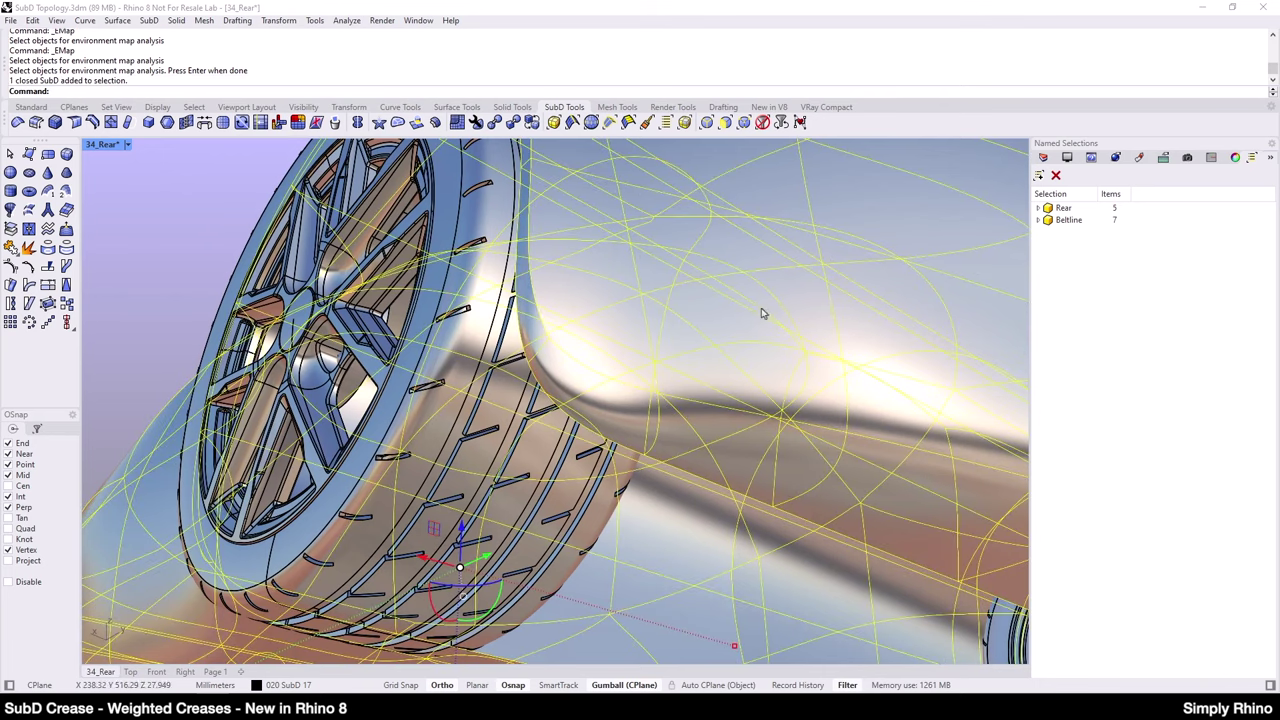
left_click(345, 21)
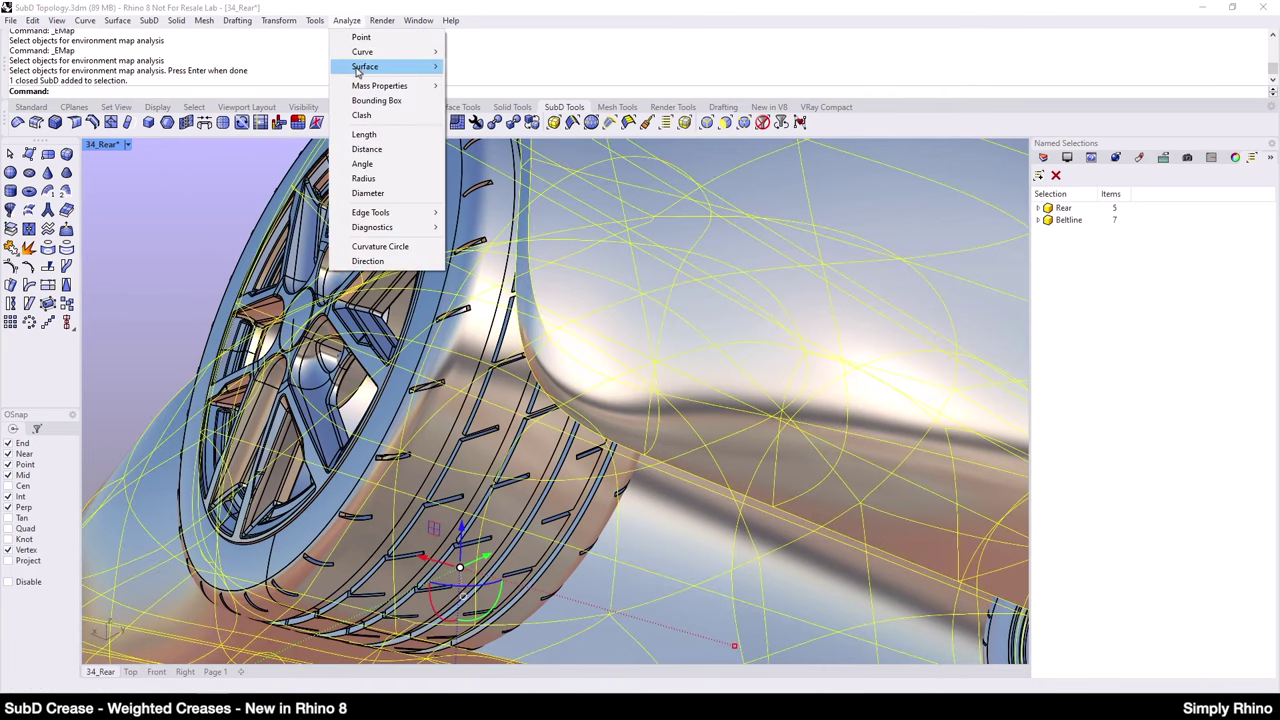
mouse_move(360, 66)
left_click(485, 97)
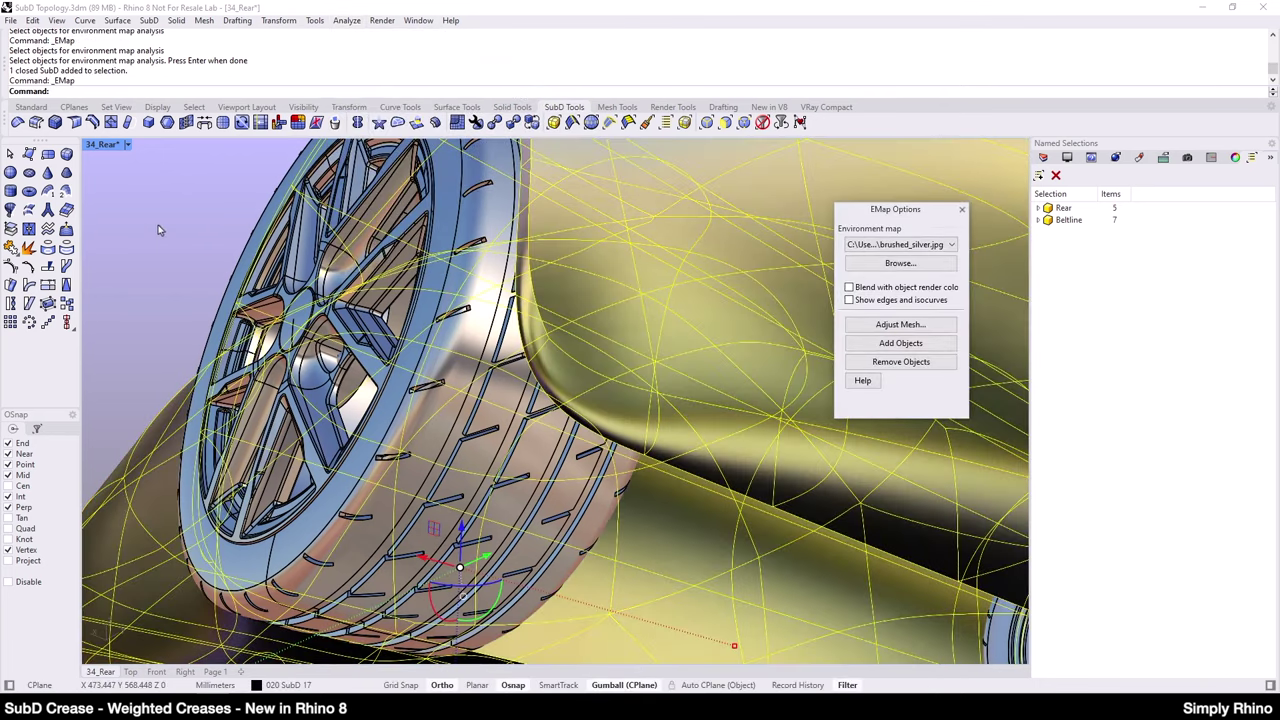
Step: Select the edge loop around the rear wheel arch
key("Escape")
right_click_drag(157, 230, 441, 345)
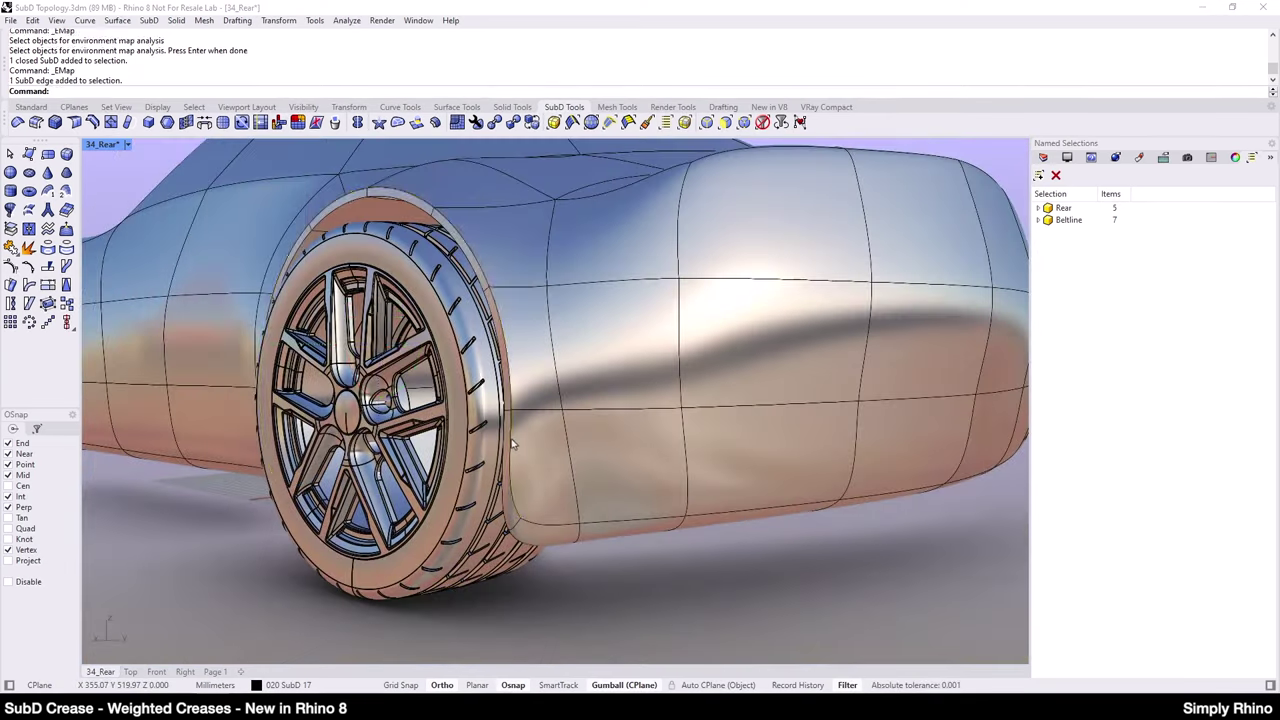
double_click(268, 440)
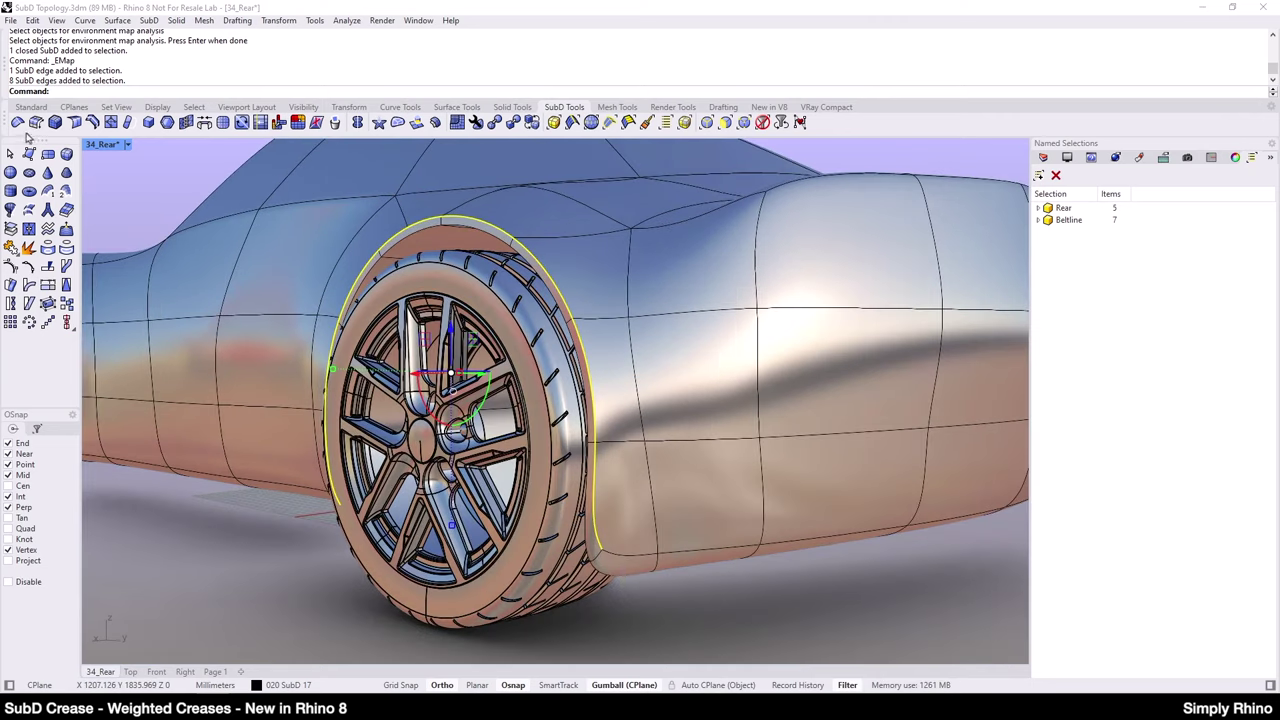
Step: Remove the old wheel-arch crease and re-crease it at weight 90, easing to 0 at the lower ends
left_click(18, 122)
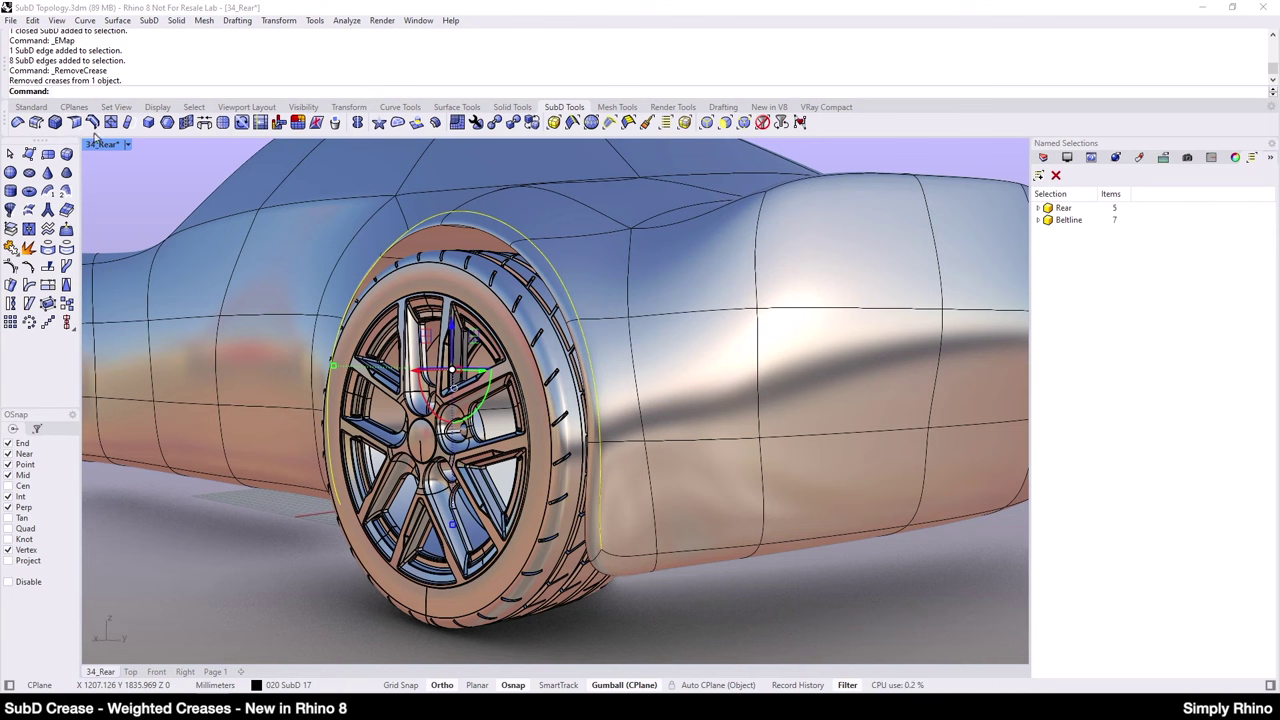
left_click(74, 122)
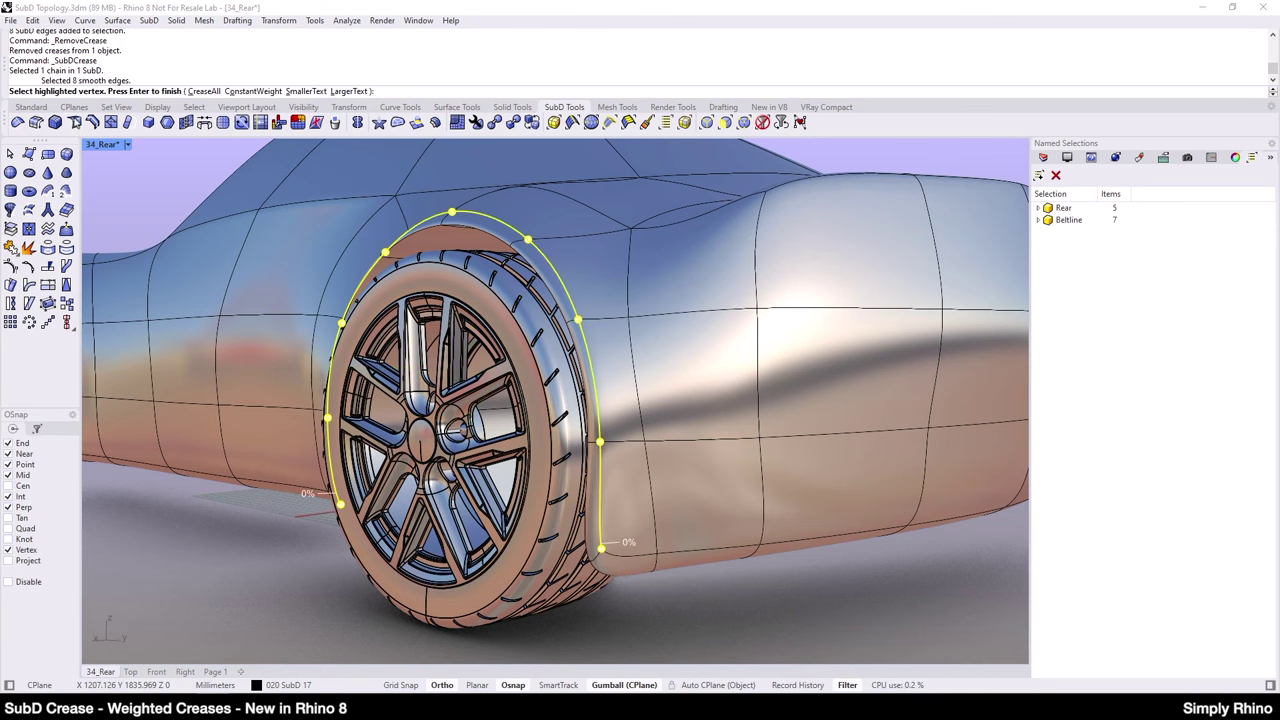
left_click(452, 213)
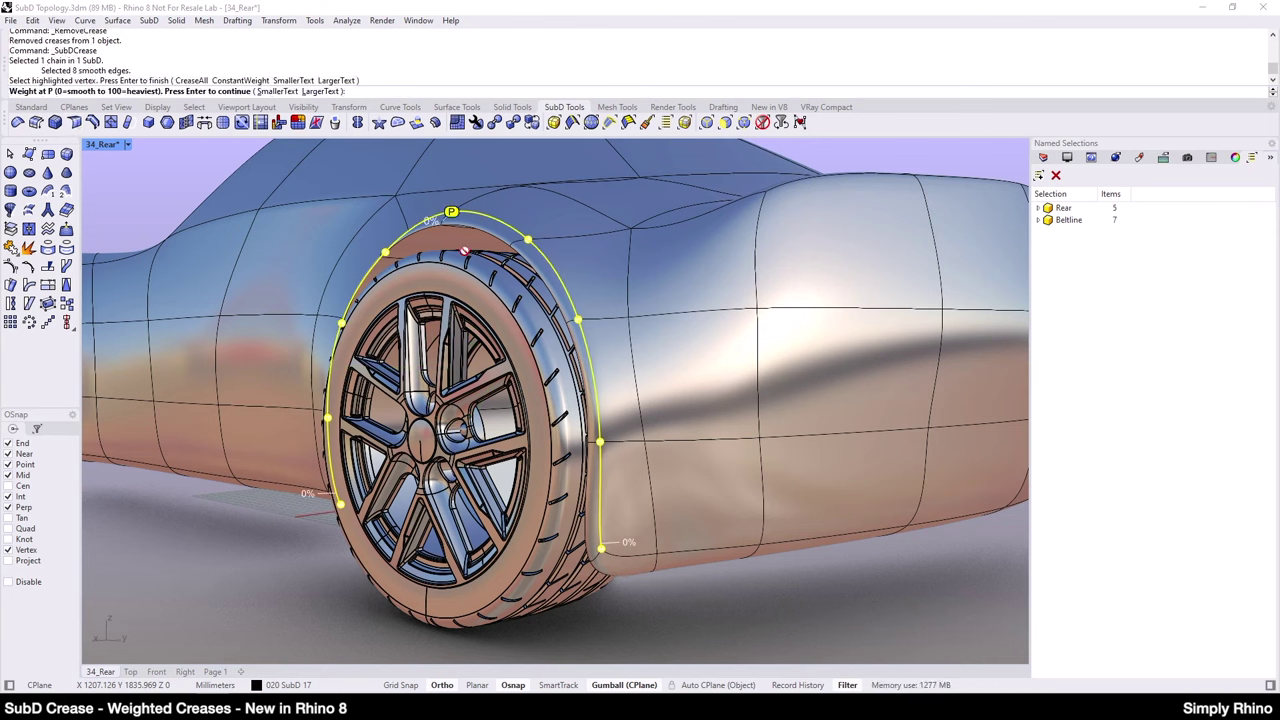
key("Return")
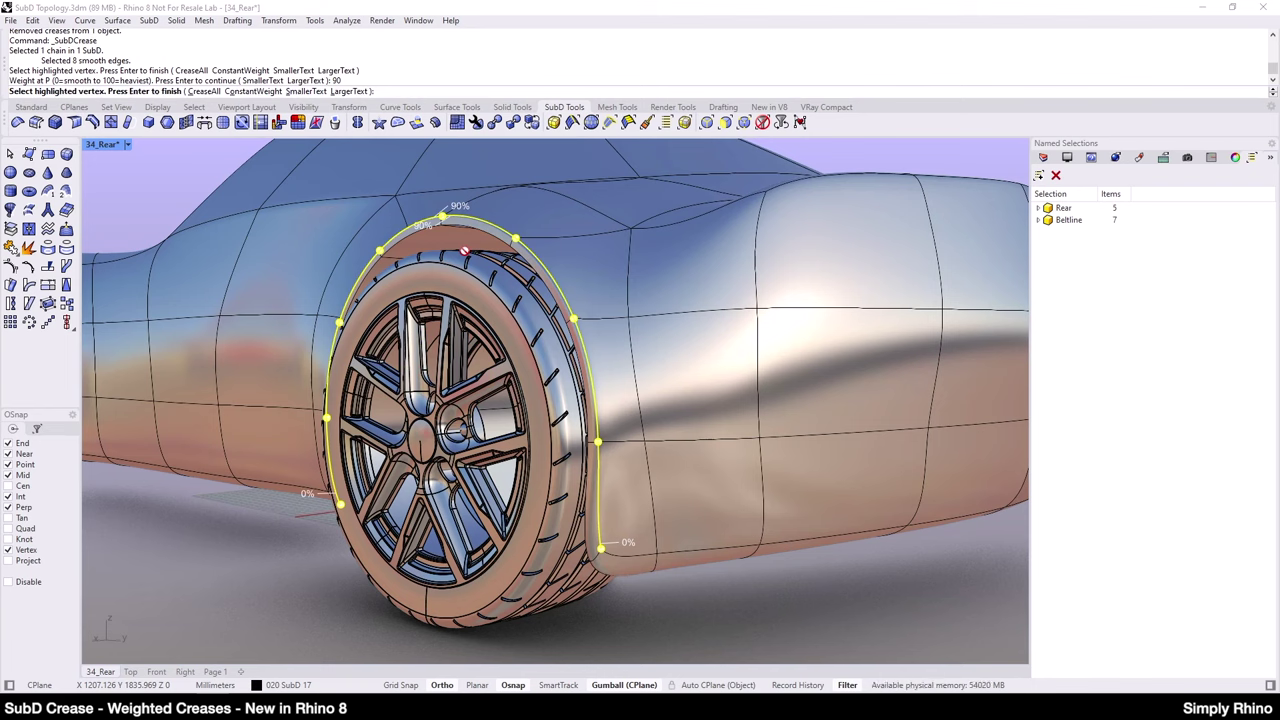
left_click(602, 448)
left_click(600, 445)
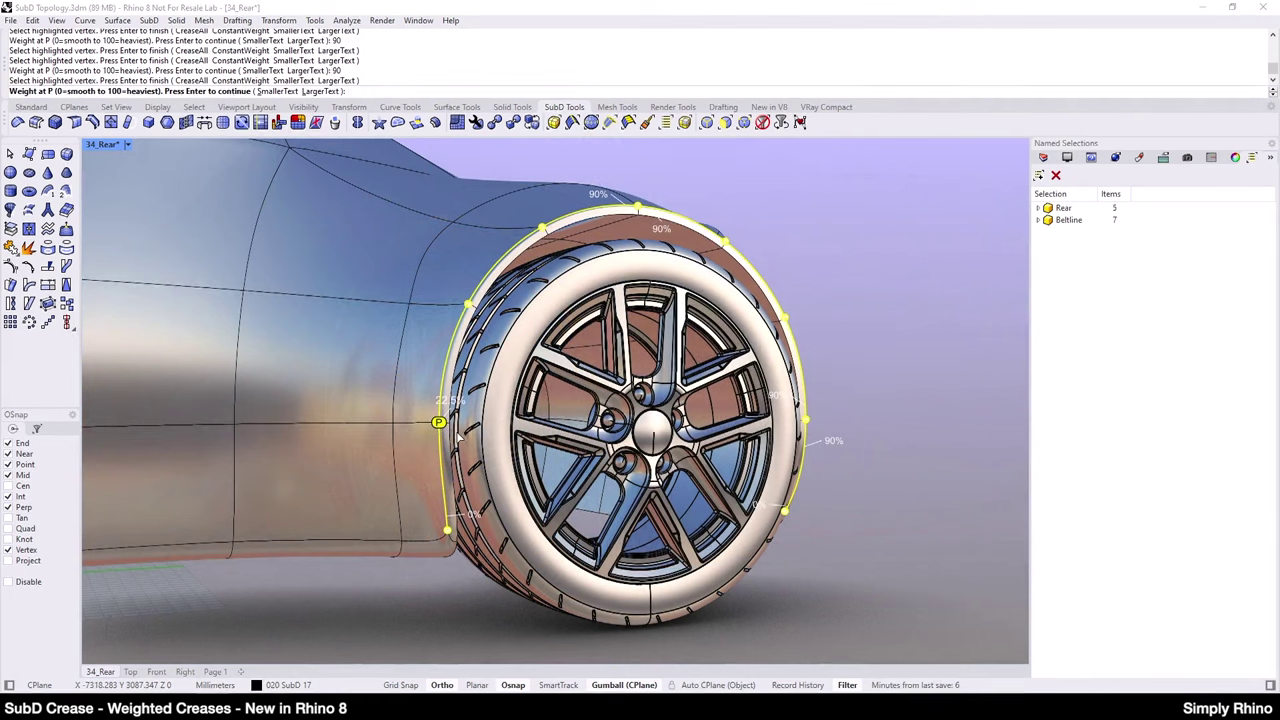
key("Return")
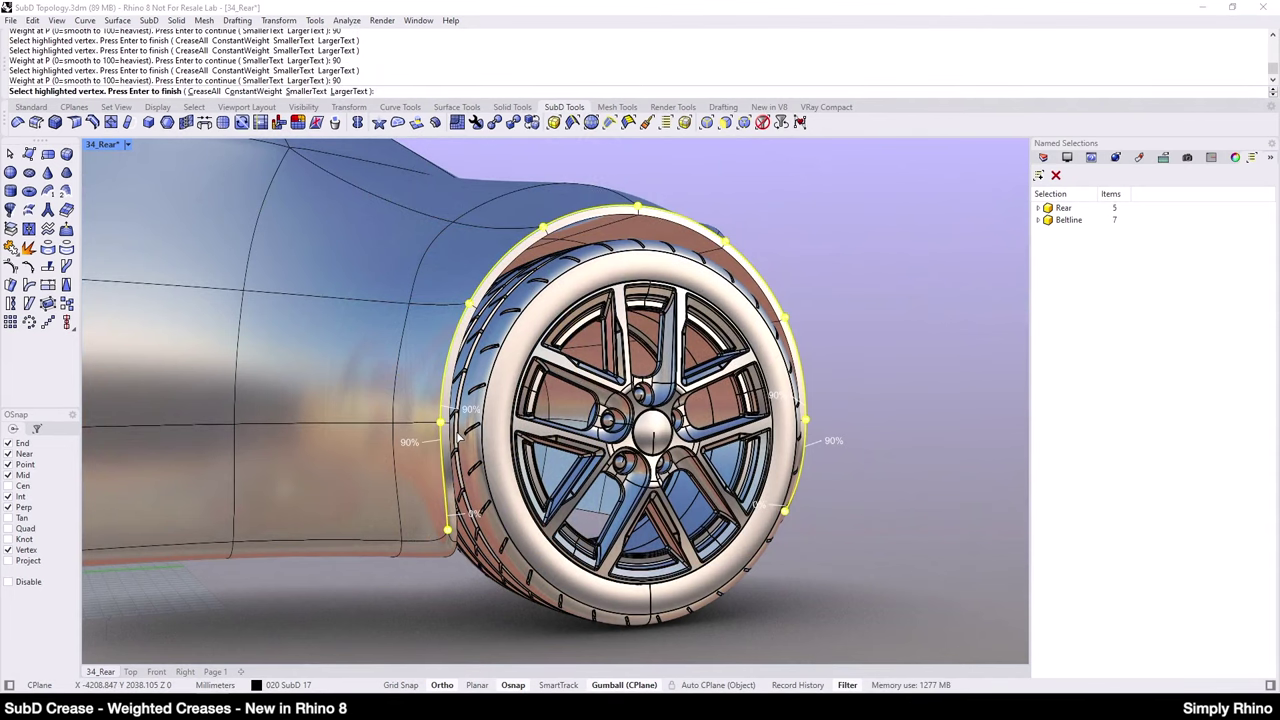
key("Return")
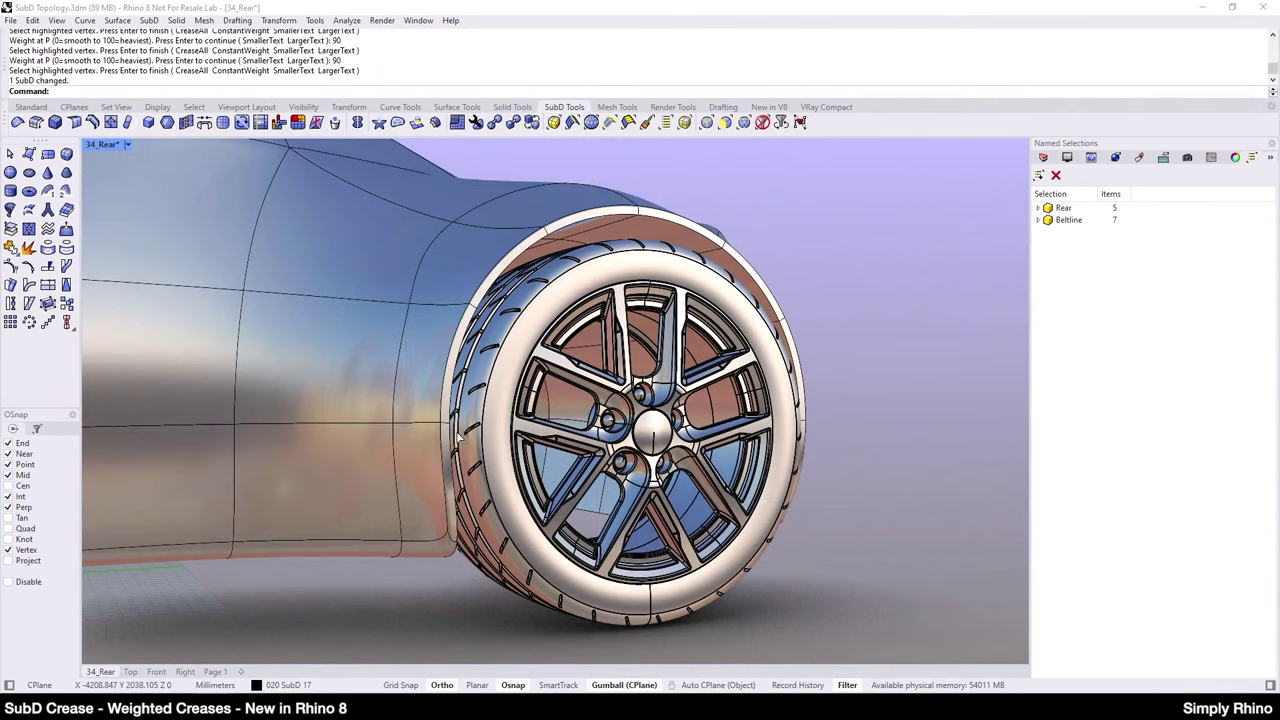
right_click_drag(634, 452, 524, 243)
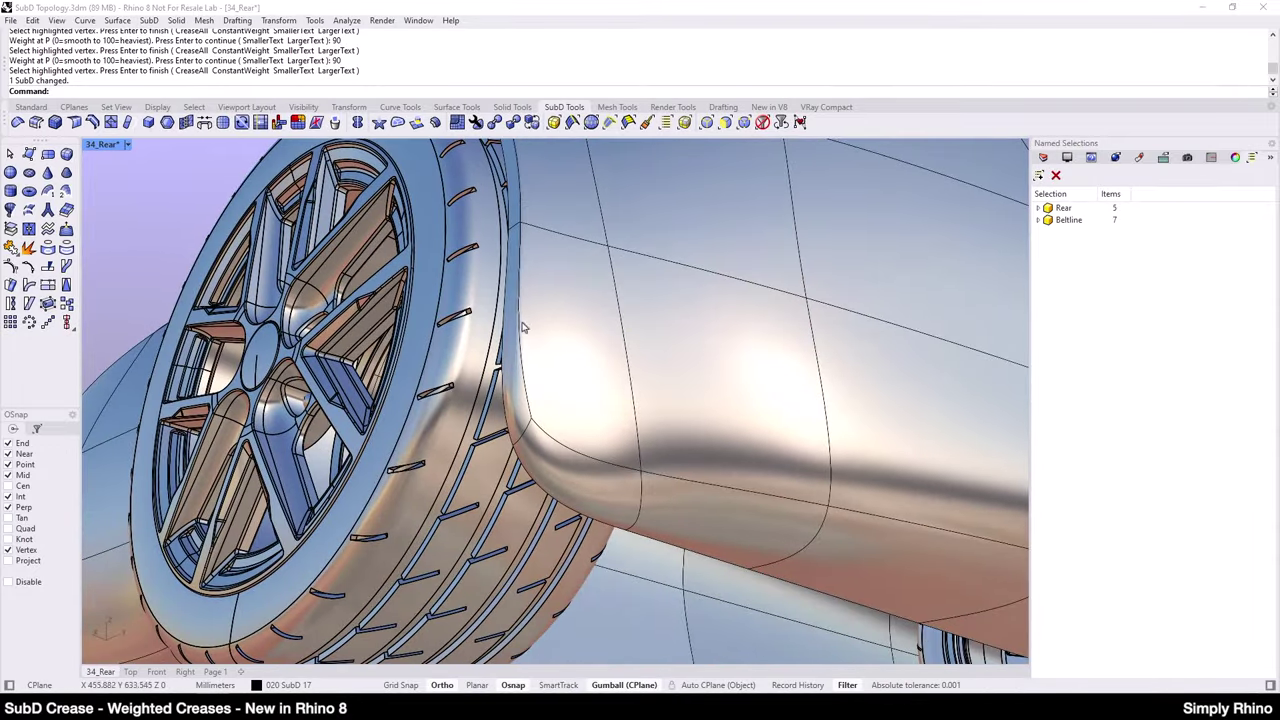
scroll(746, 386, "up", 3)
mouse_move(583, 471)
right_mouse_down()
mouse_move(565, 440)
mouse_move(559, 486)
mouse_move(571, 463)
right_mouse_up()
Step: Preview the car body SubD with the brushed-silver environment map
left_click(587, 459)
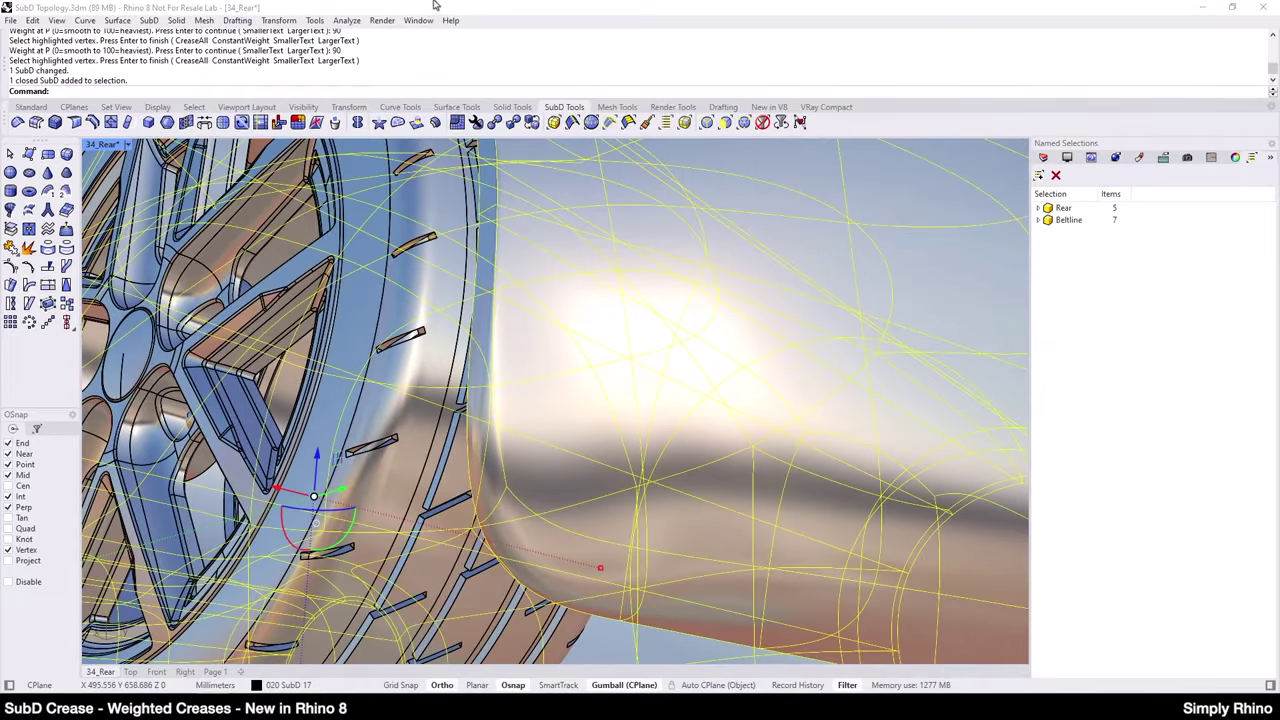
left_click(346, 20)
mouse_move(380, 66)
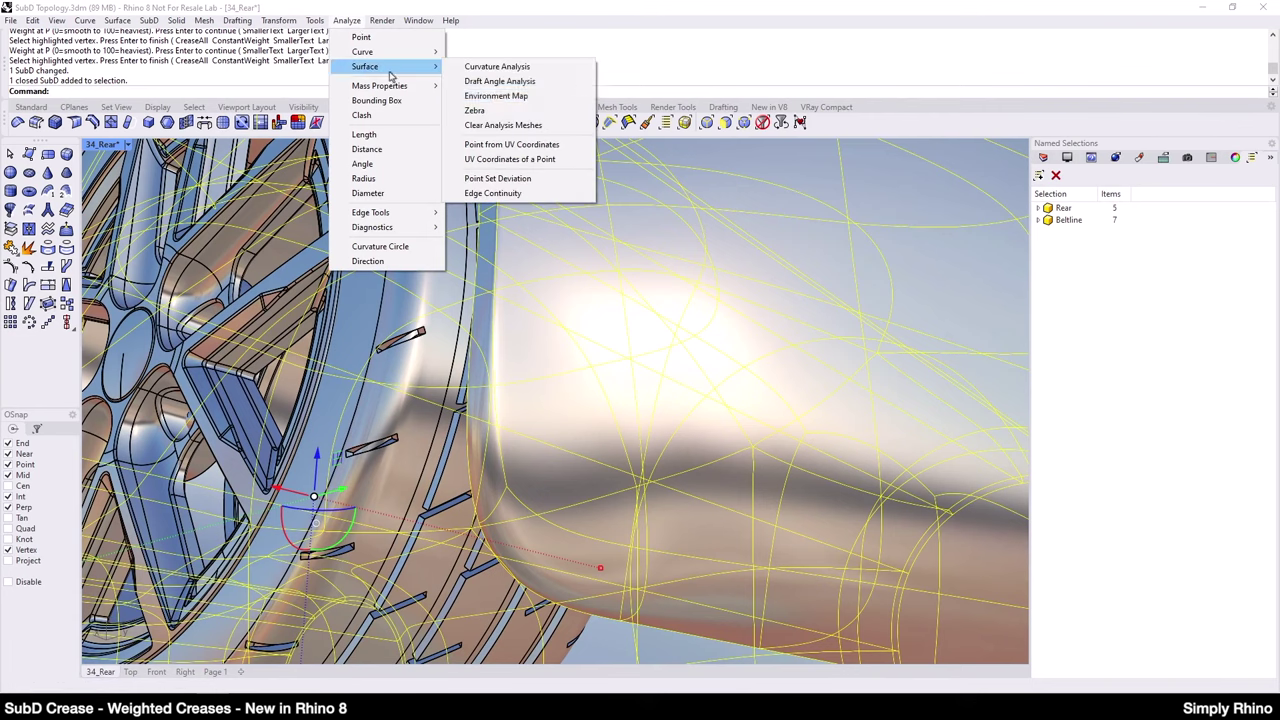
left_click(494, 96)
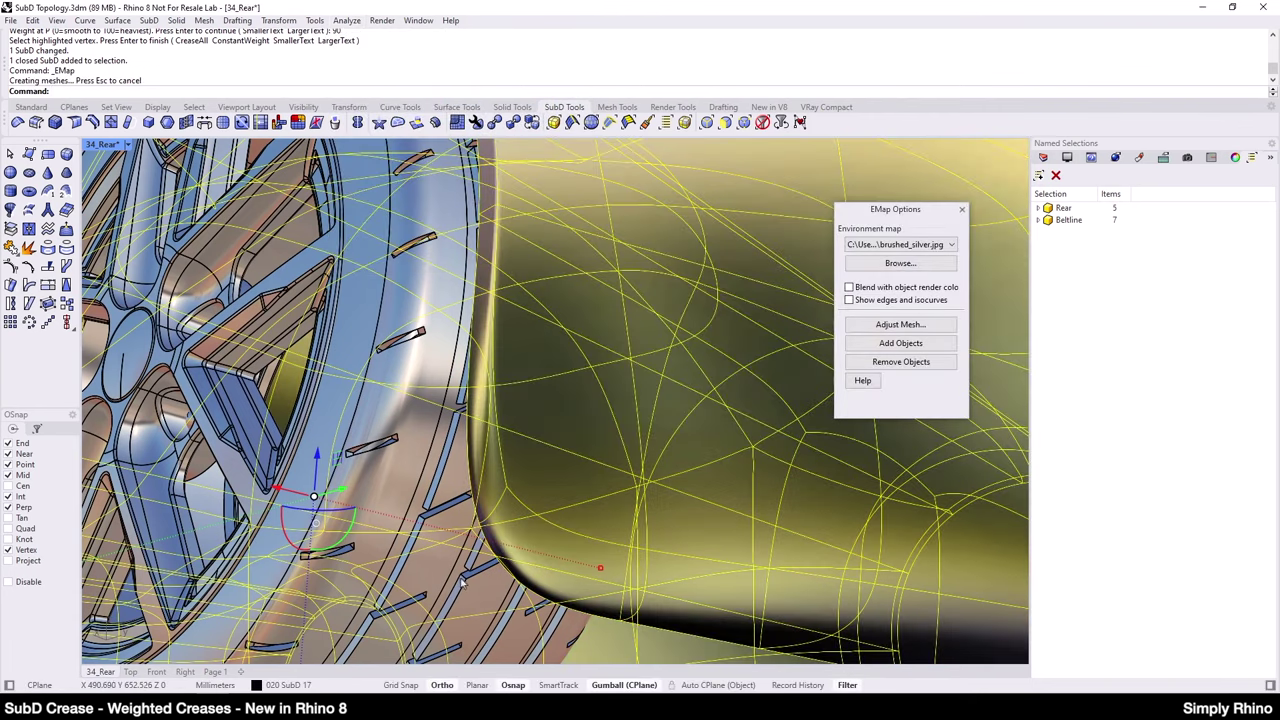
Step: Deselect the body and select the first edge of the front body line
key("Escape")
mouse_move(557, 583)
right_mouse_down()
mouse_move(511, 570)
mouse_move(534, 583)
right_mouse_up()
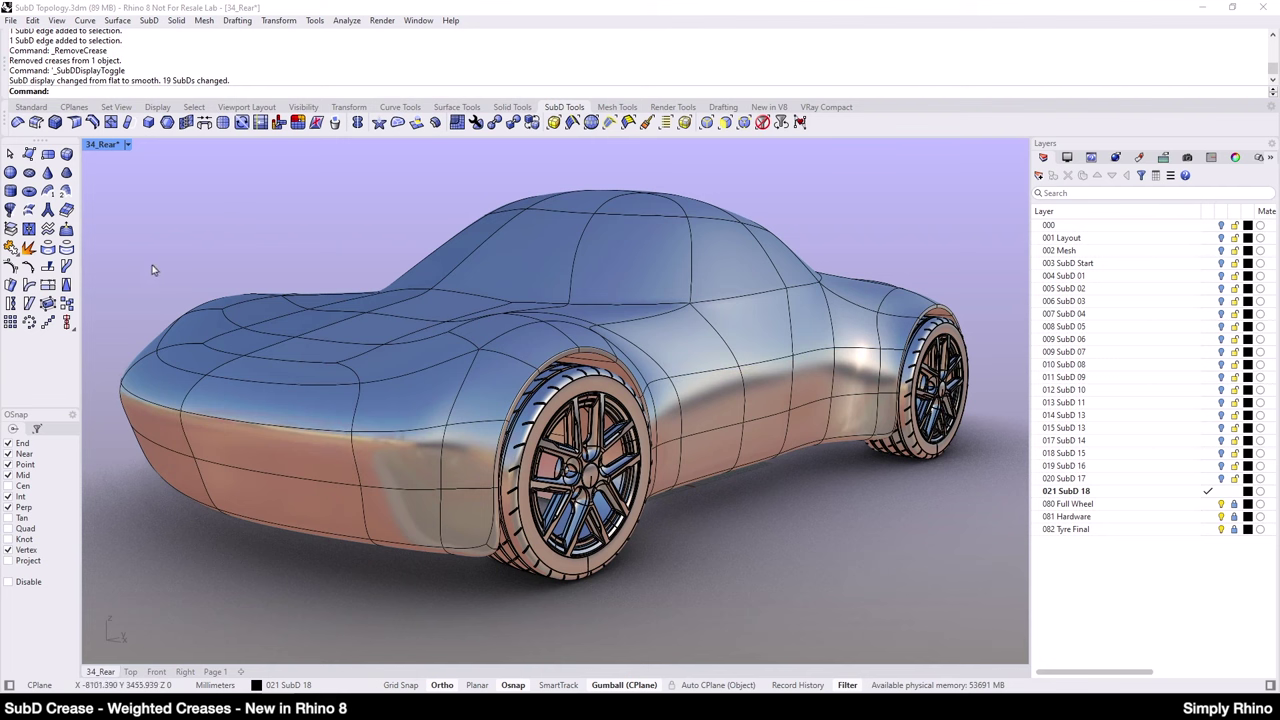
left_click(300, 424, "ctrl+shift")
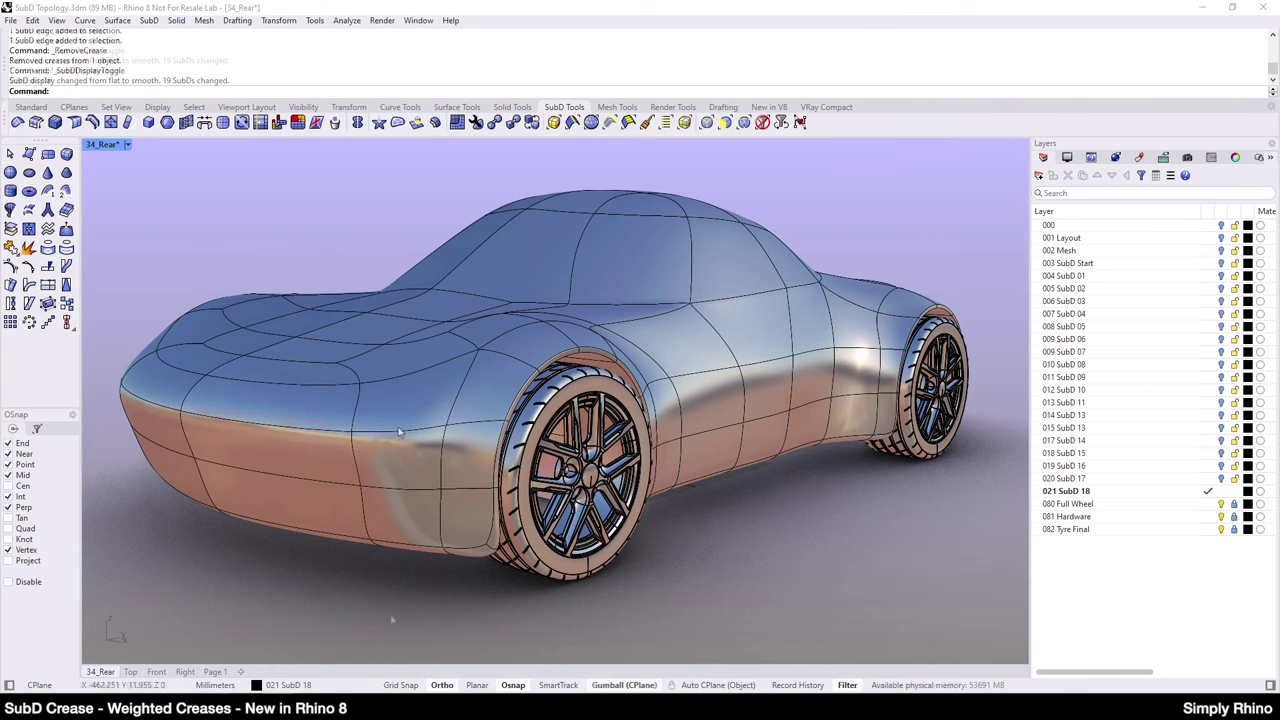
Step: Add the remaining front body-line edges to the selection
left_click(299, 428, "ctrl+shift")
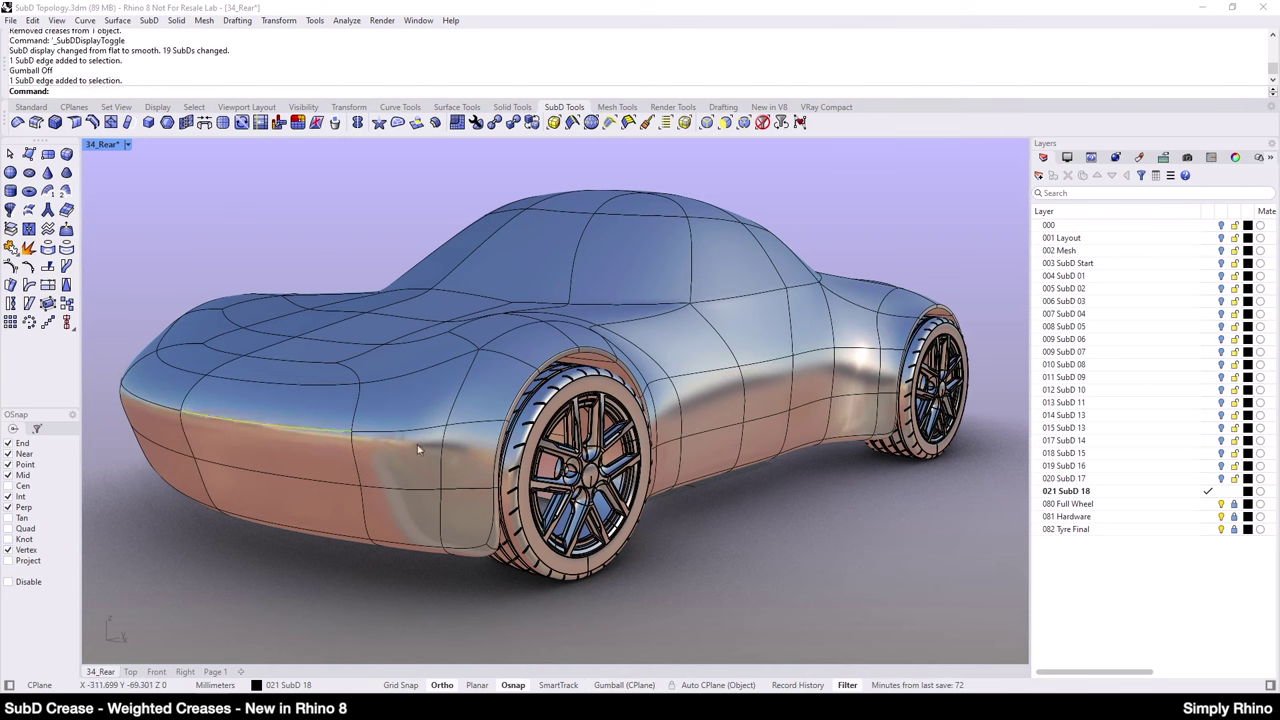
left_click(412, 435, "ctrl+shift")
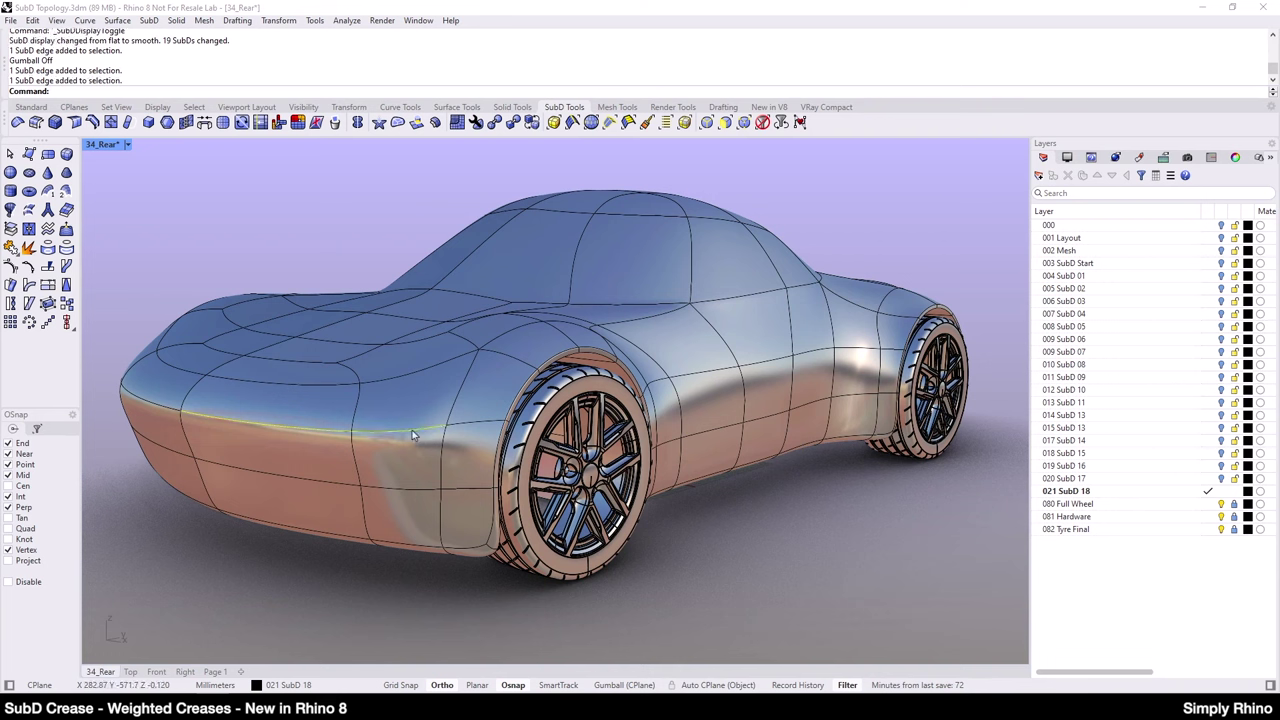
left_click(473, 421, "ctrl+shift")
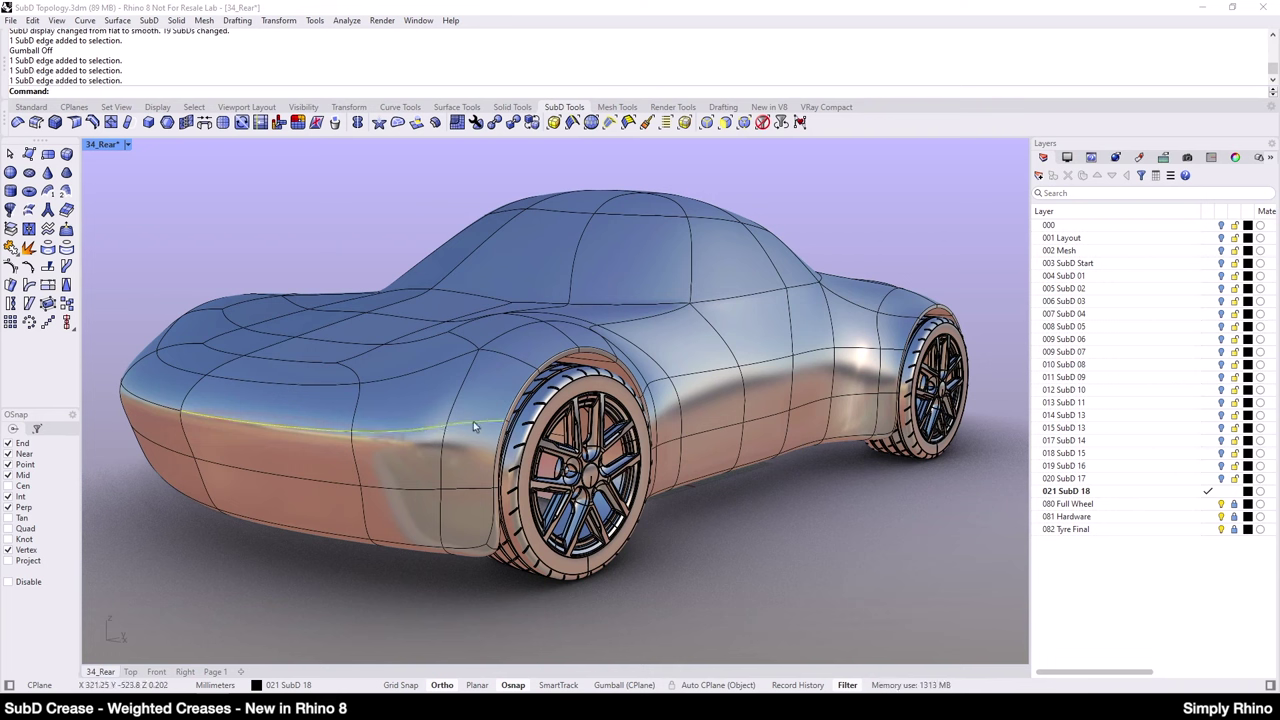
Step: Crease the front body line with weight 60 at the nose, tapering toward the front wheel
left_click(92, 122)
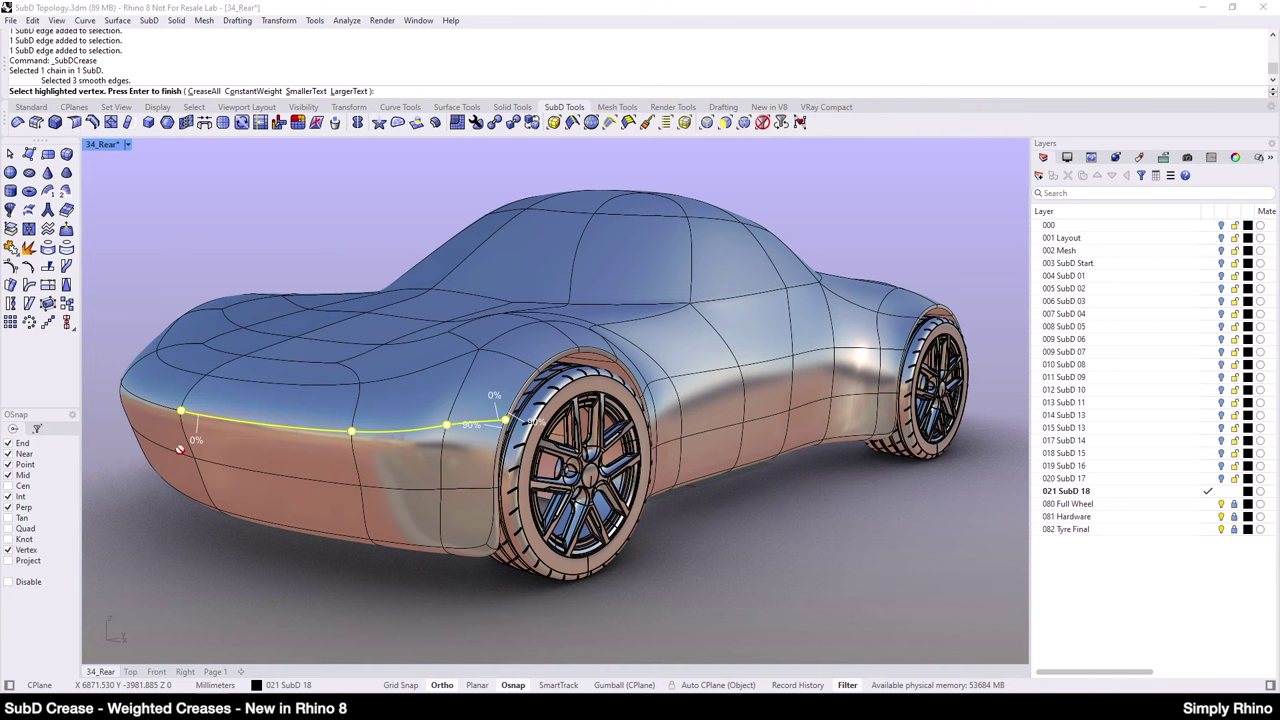
left_click(181, 412)
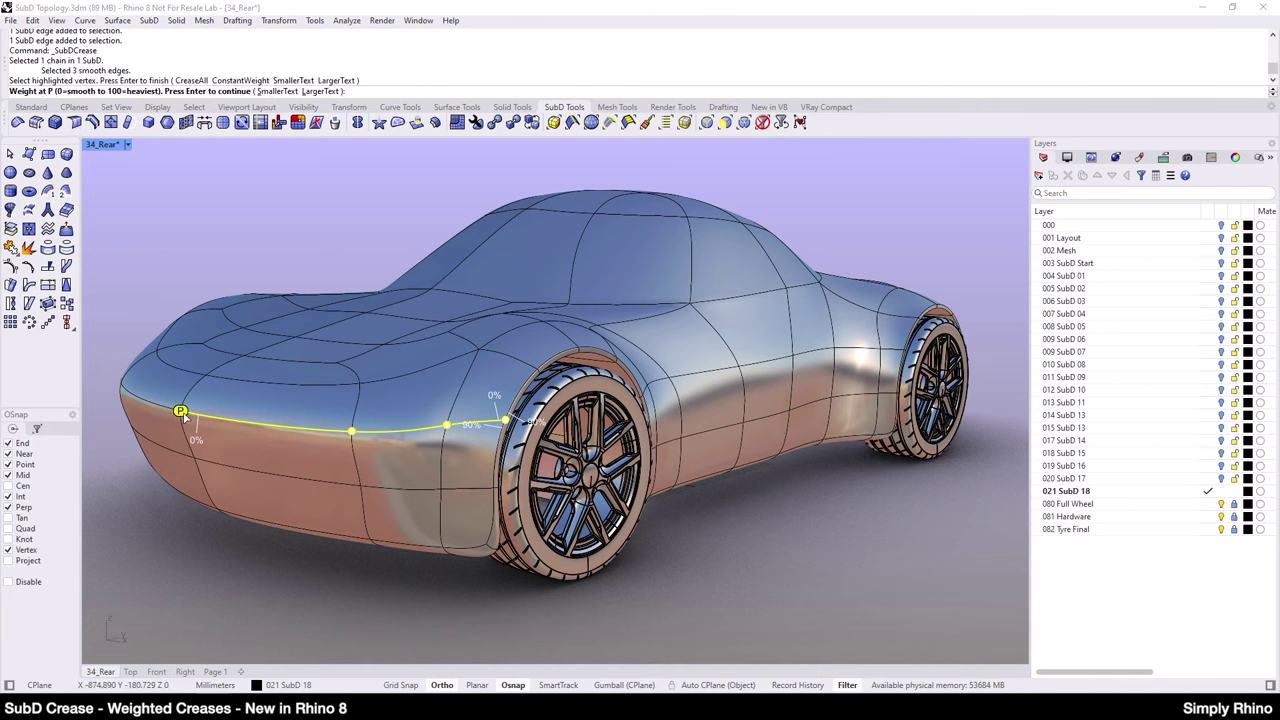
type("60")
key("Return")
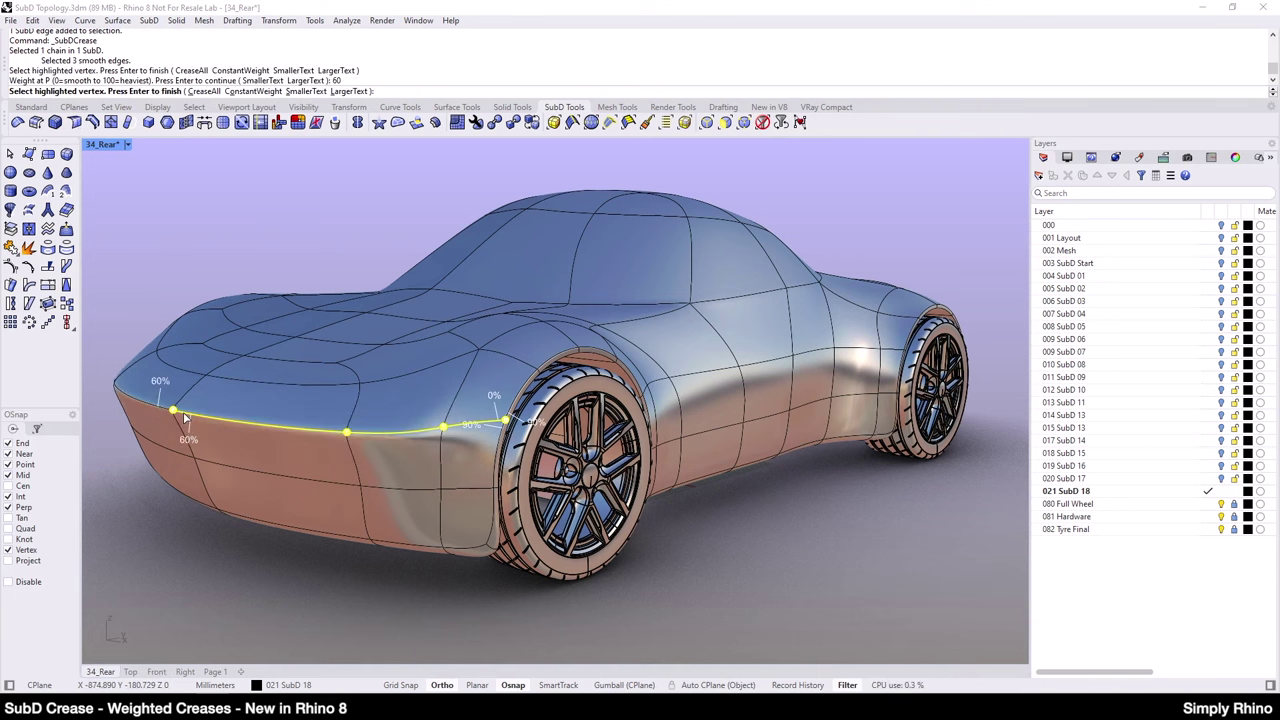
left_click(346, 433)
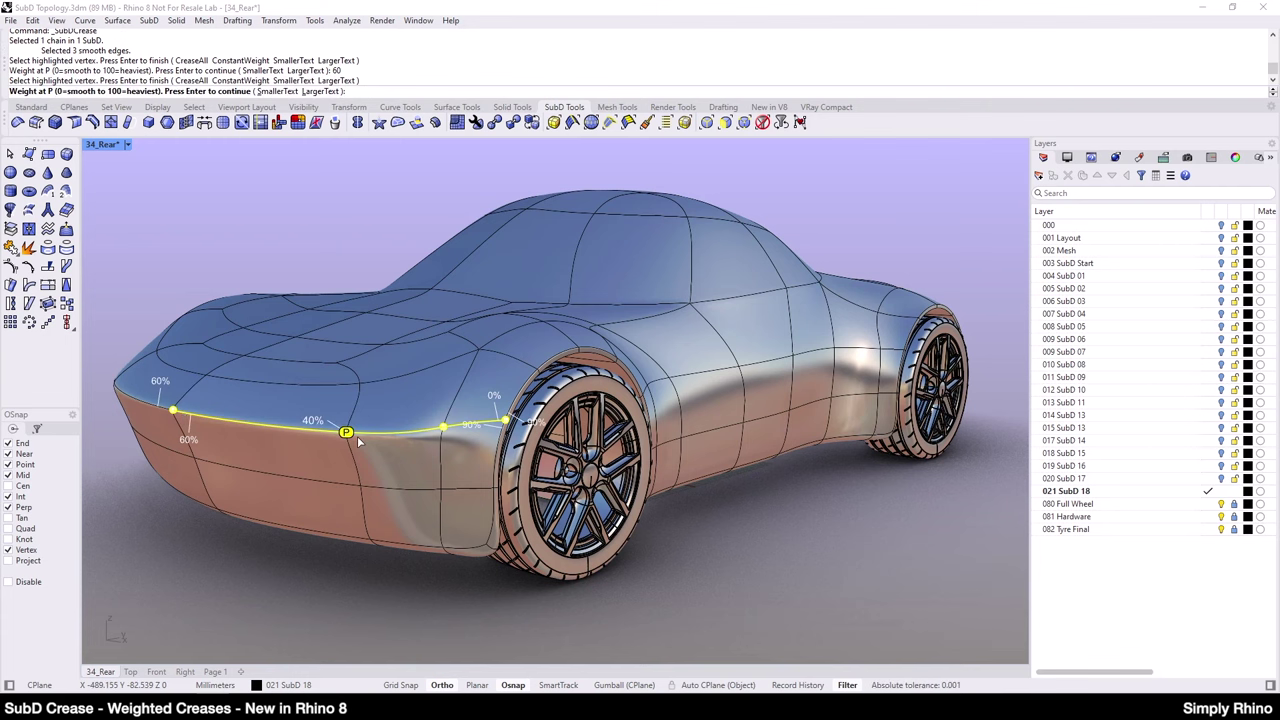
left_click(443, 429)
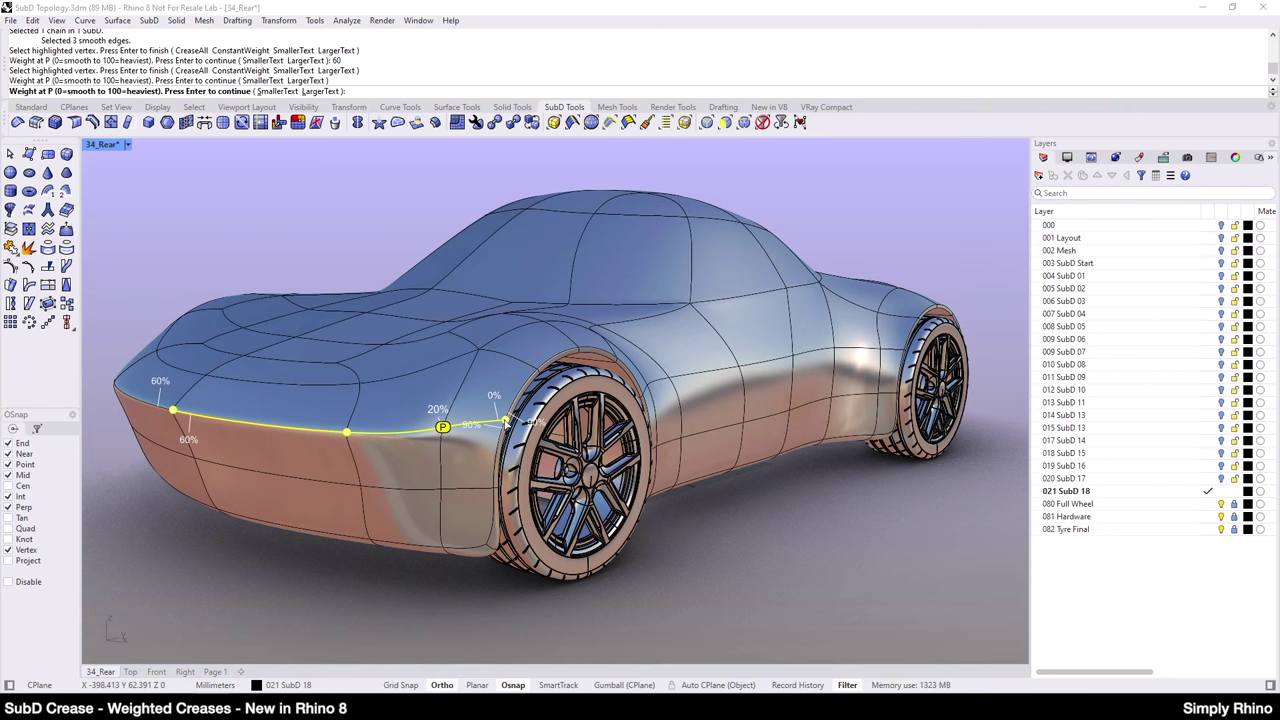
left_click(506, 421)
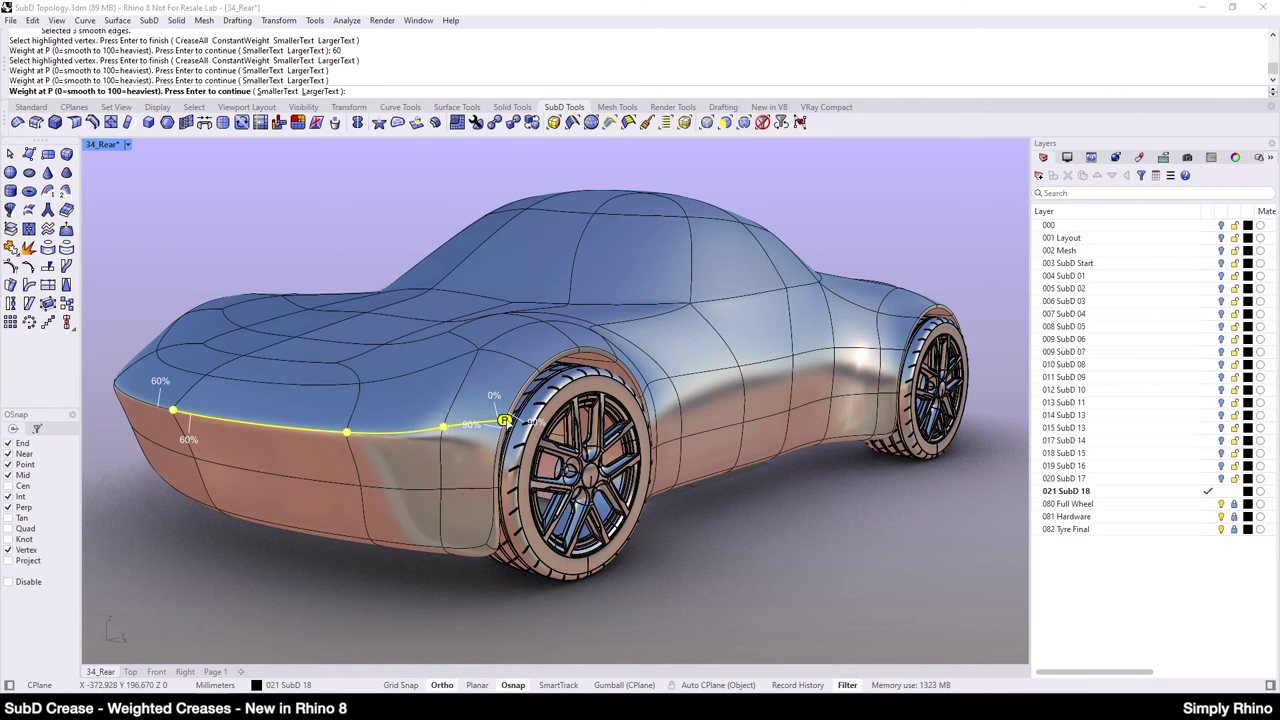
key("Return")
key("Return")
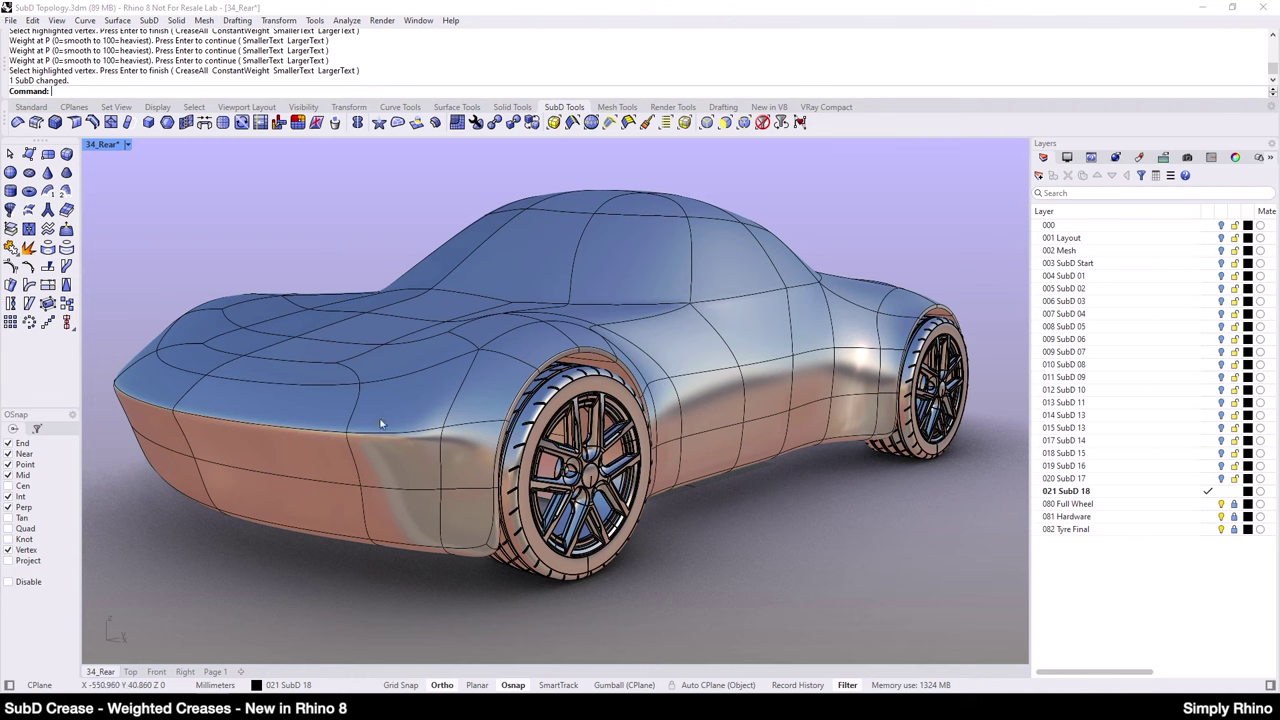
Step: Select the five side body-line edges between the front and rear wheels
left_click(662, 384, "ctrl+shift")
left_click(690, 381, "ctrl+shift")
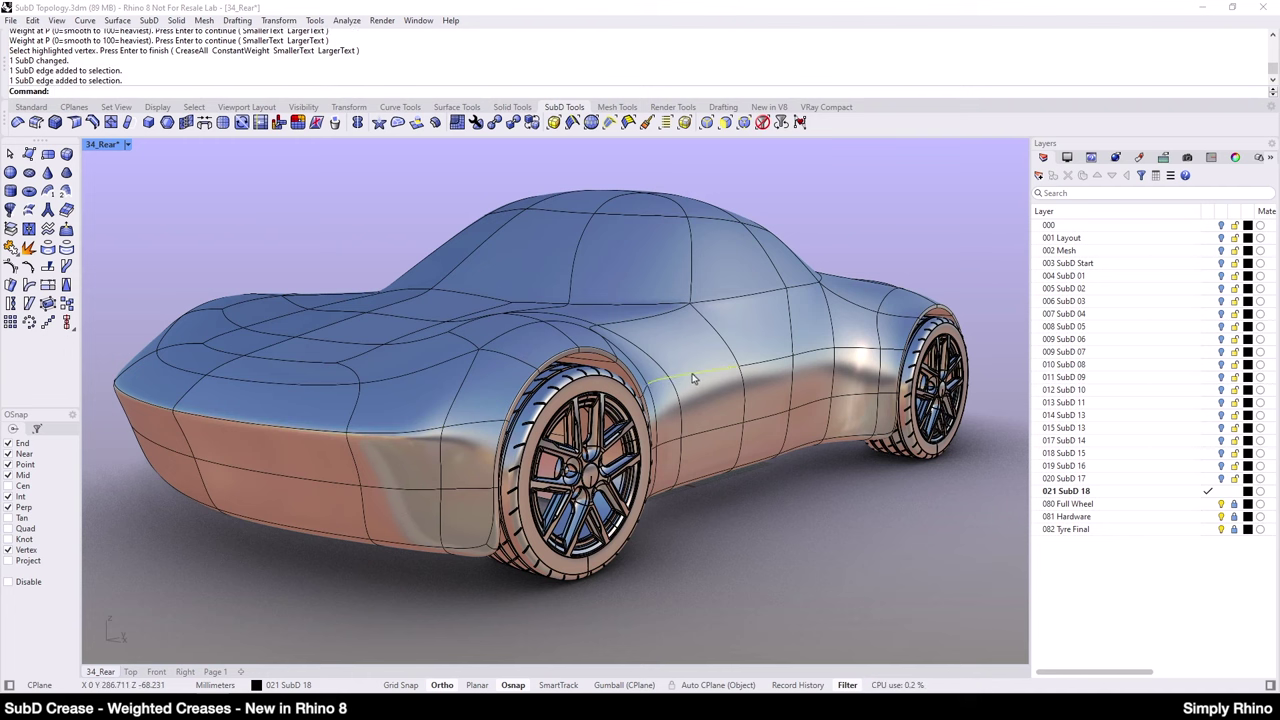
left_click(760, 367, "ctrl+shift")
left_click(812, 358, "ctrl+shift")
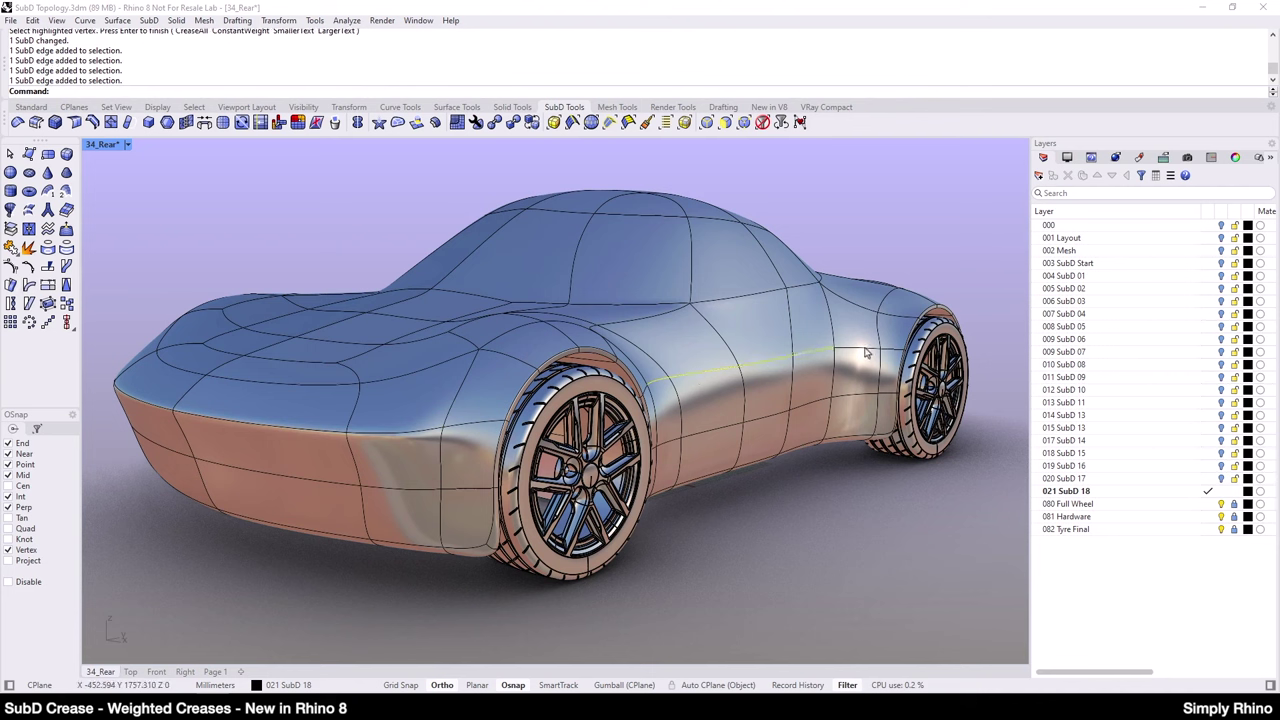
left_click(868, 350, "ctrl+shift")
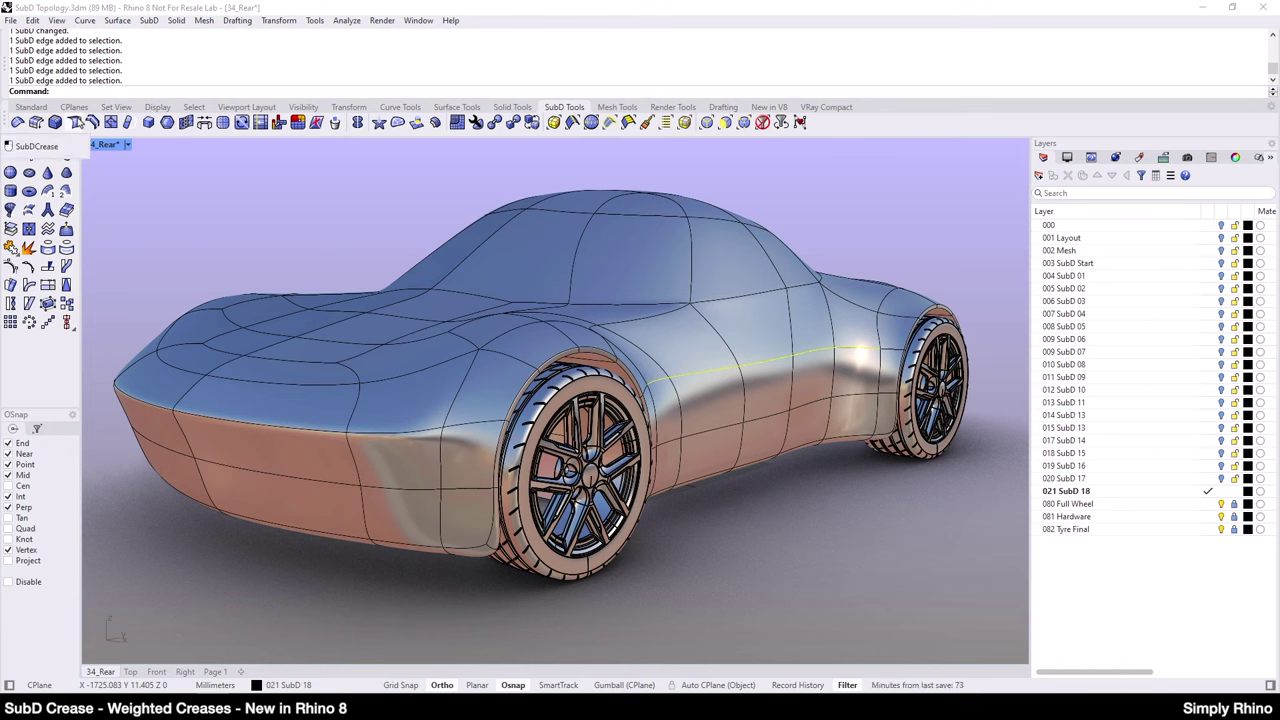
Step: Crease the selected side edges with SubDCrease at a constant weight of 100
left_click(76, 122)
left_click(265, 91)
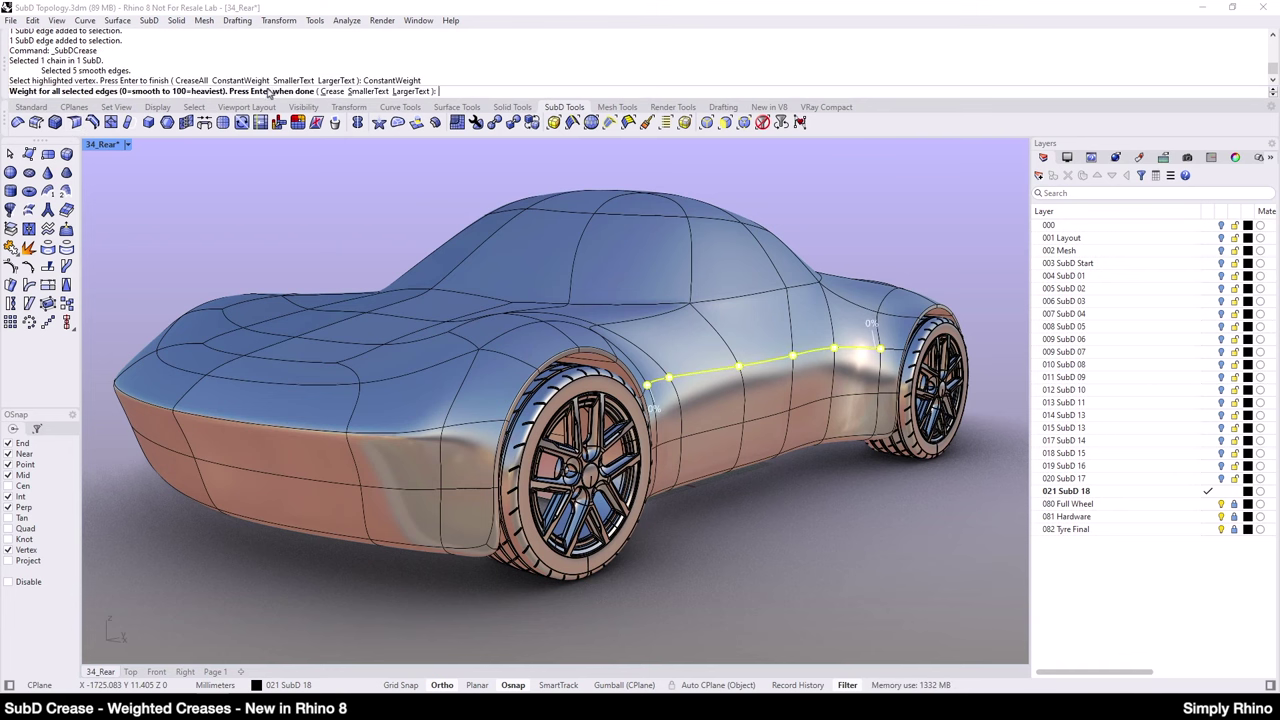
type("100")
key("Return")
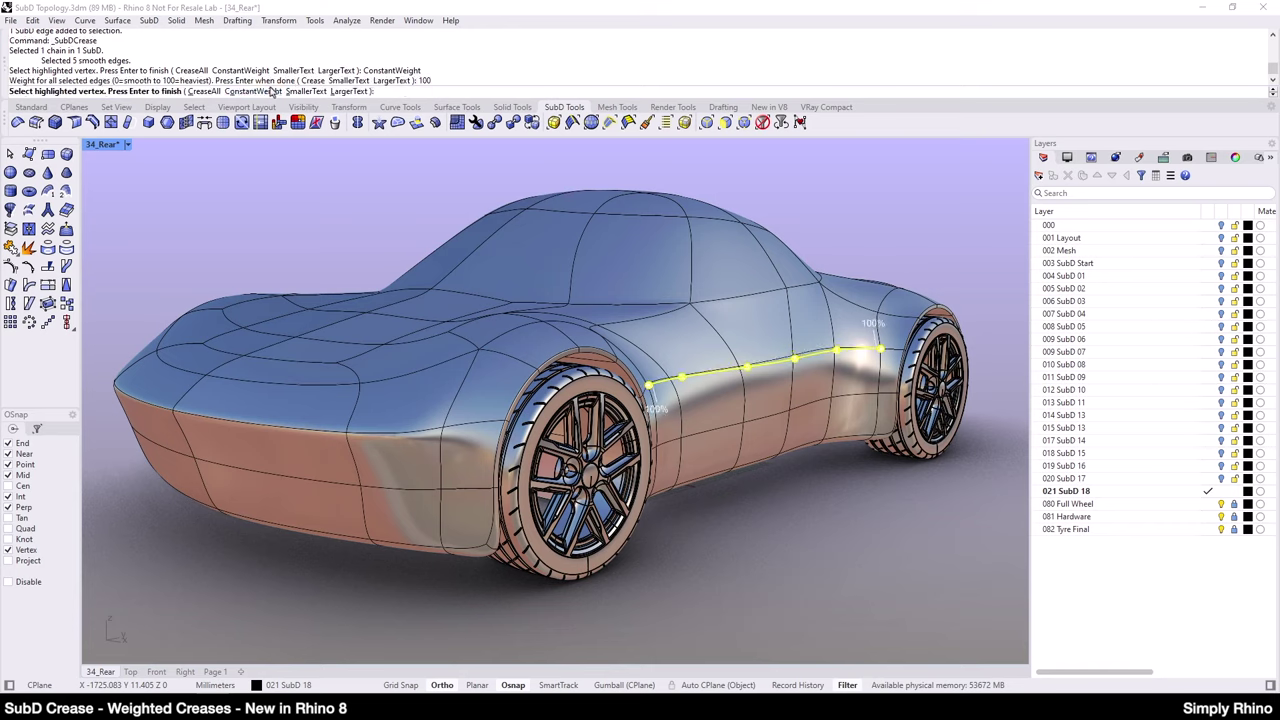
key("Return")
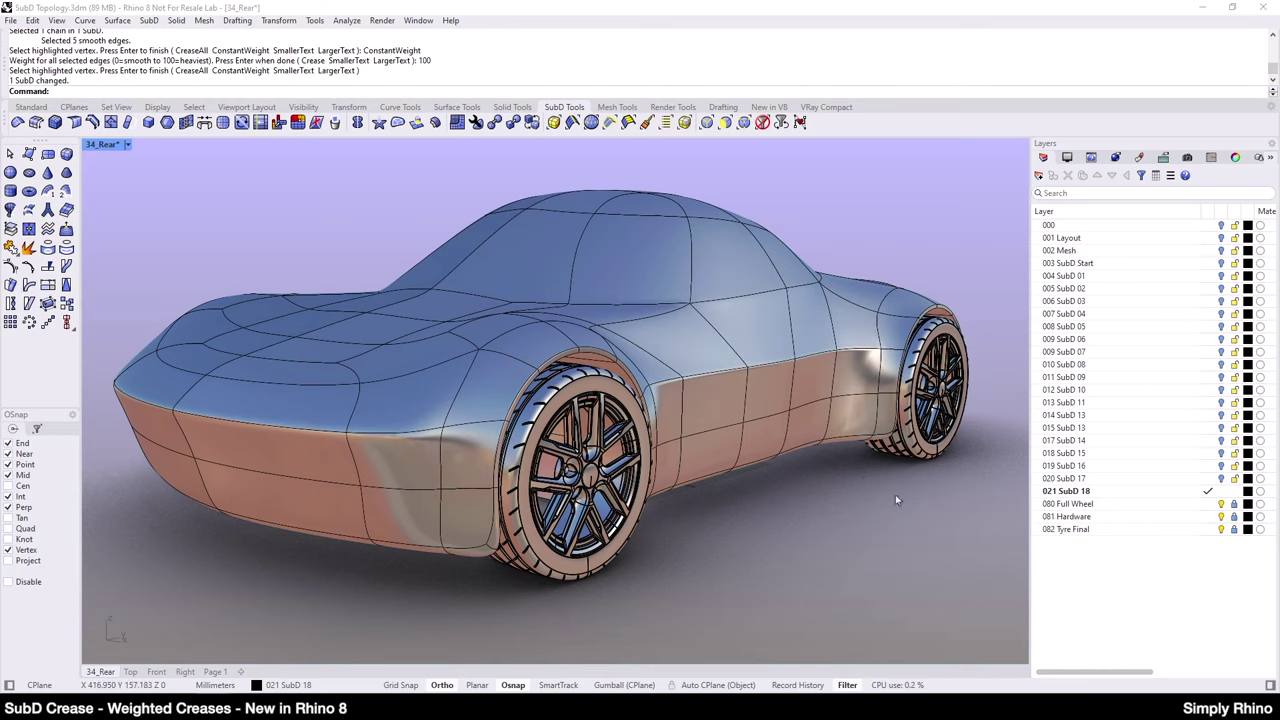
Step: Orbit the perspective view from above to inspect the new side creases
right_click_drag(677, 435, 707, 507)
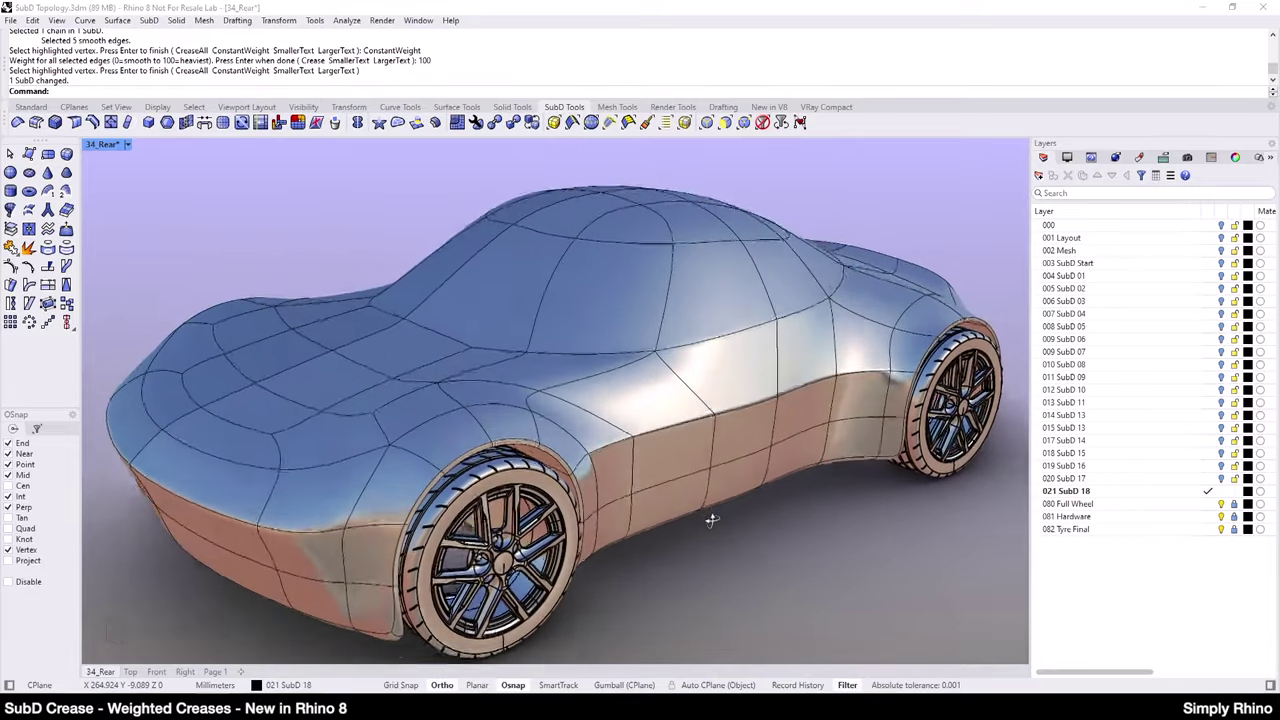
mouse_move(710, 519)
right_mouse_down()
mouse_move(734, 517)
mouse_move(720, 523)
mouse_move(737, 498)
mouse_move(703, 498)
right_mouse_up()
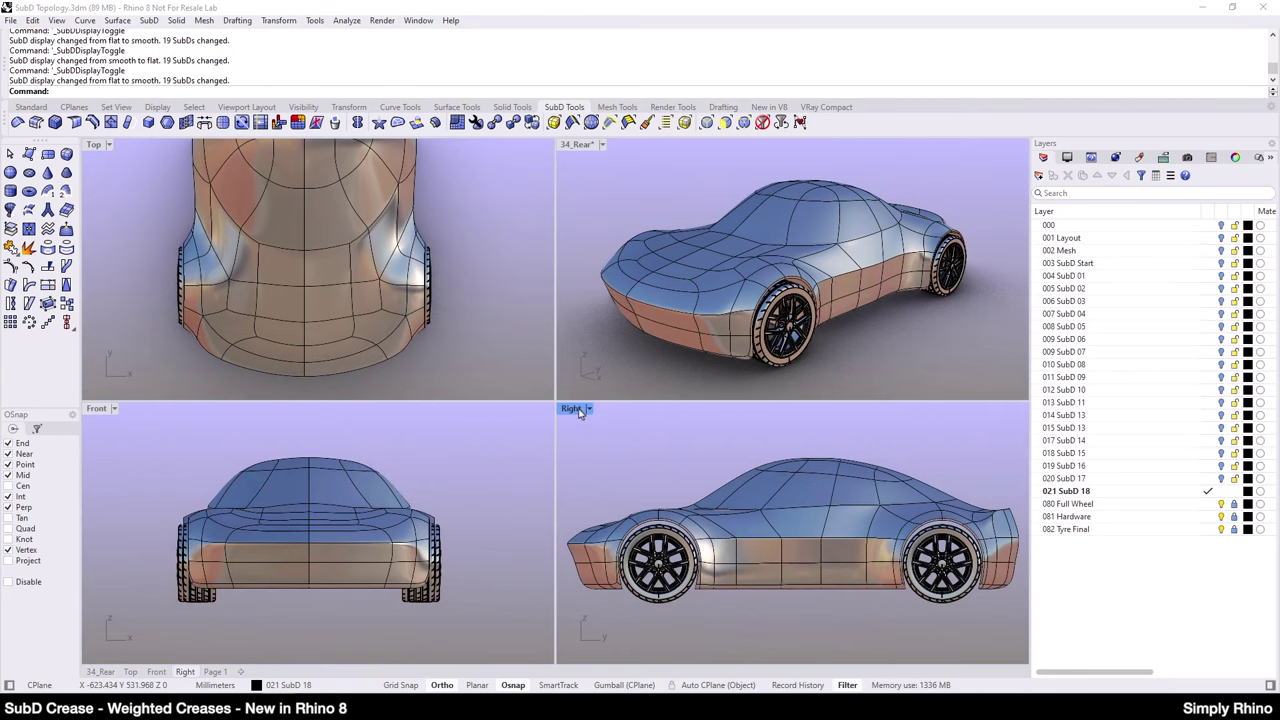
Step: Maximize the side viewport and toggle the car body to flat cage display
double_click(579, 409)
left_click(578, 428)
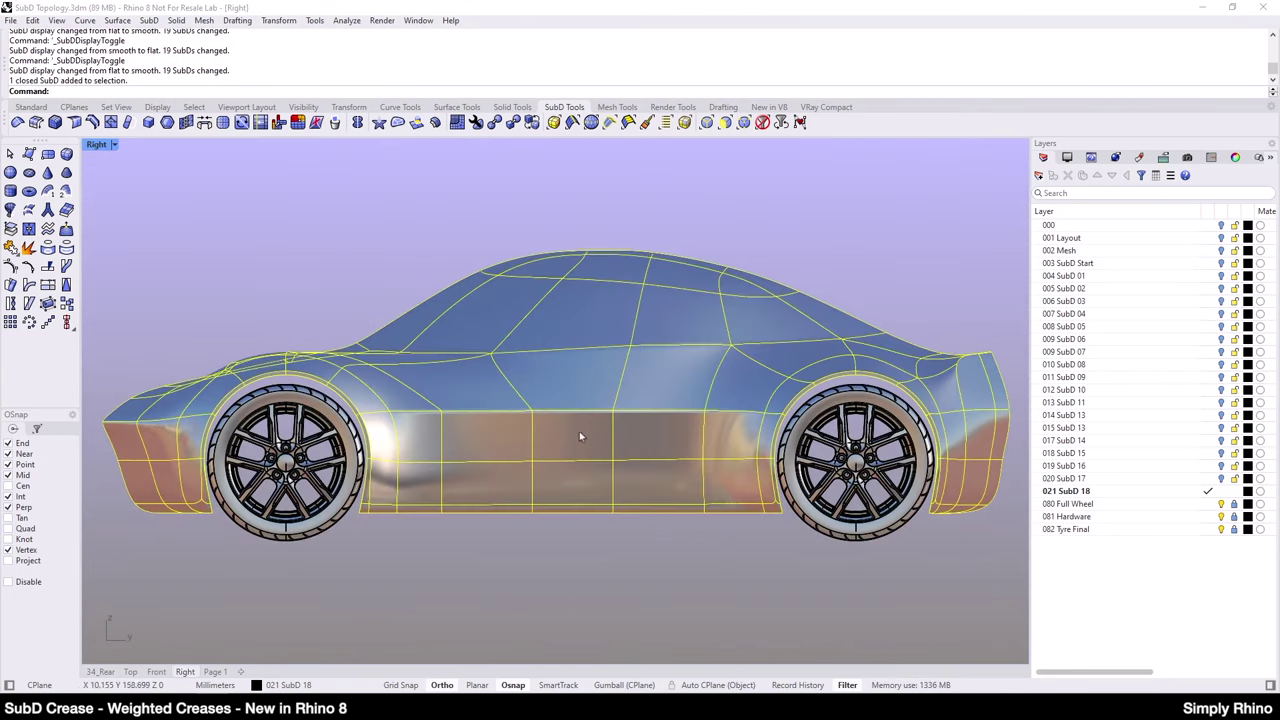
key("Tab")
left_click(651, 588)
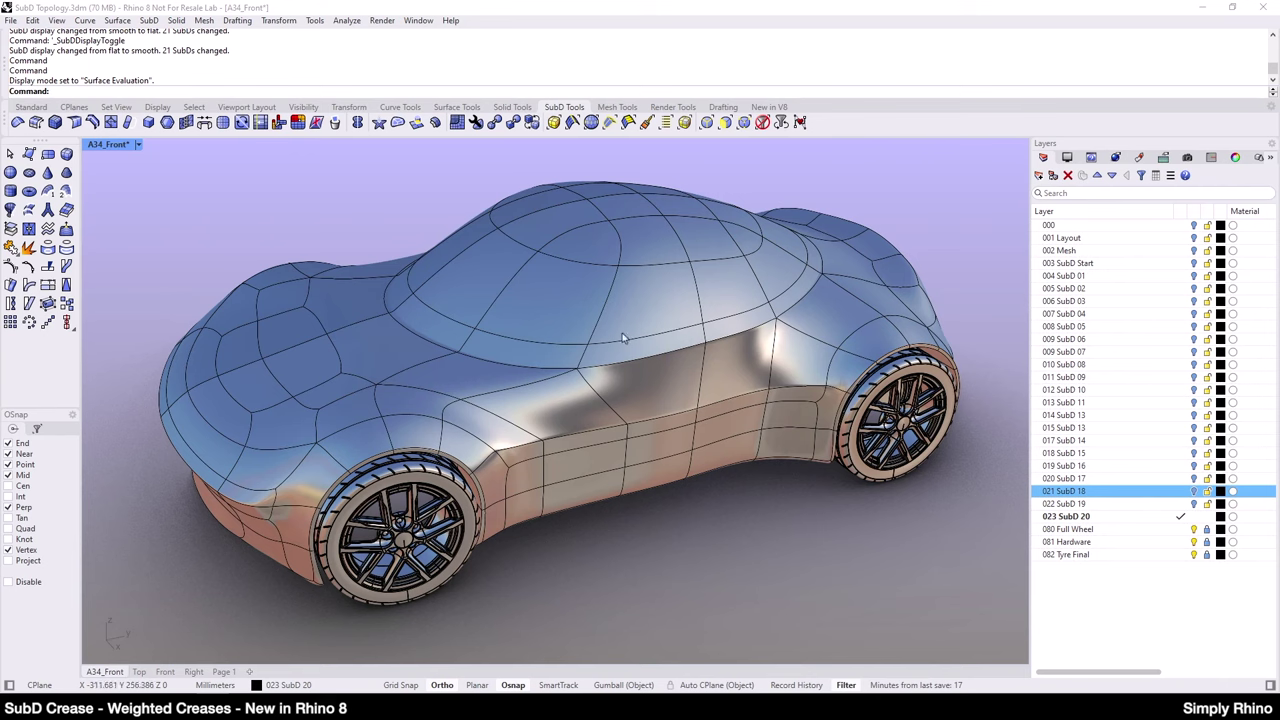
Step: Select two edges at the canopy base and nudge them with the gumball's blue arrow
scroll(459, 322, "up", 5)
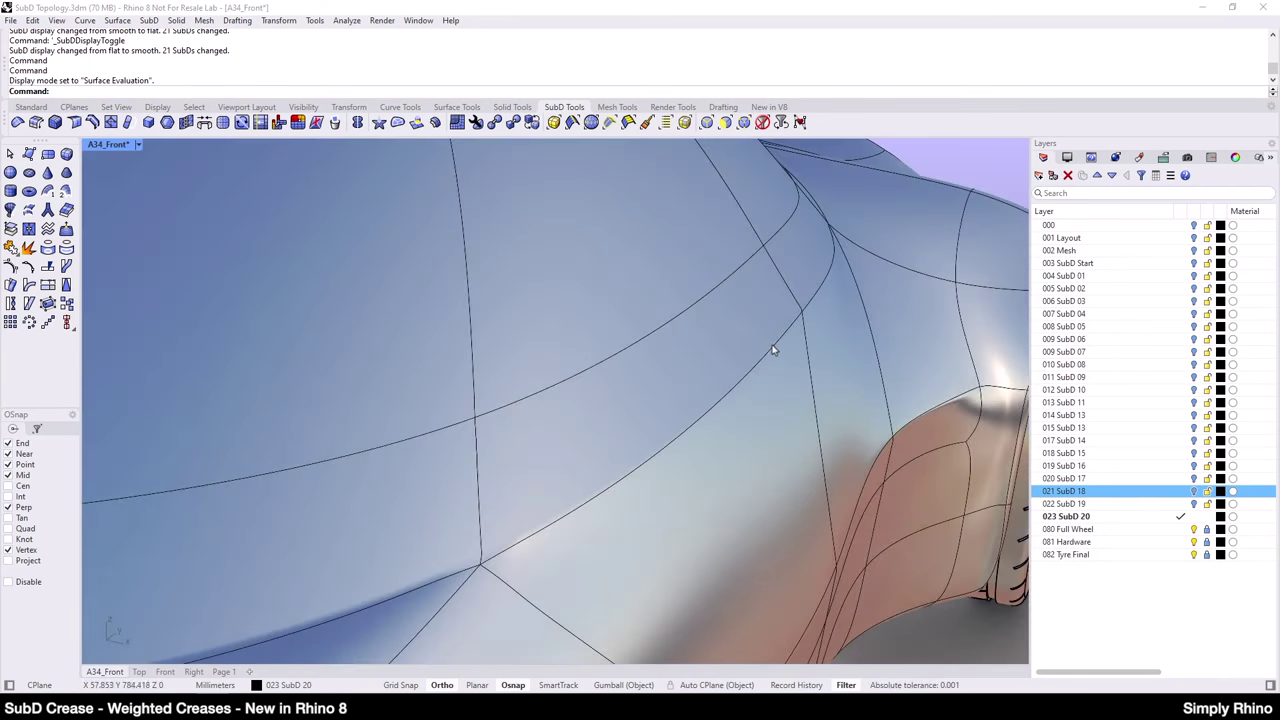
double_click(771, 345)
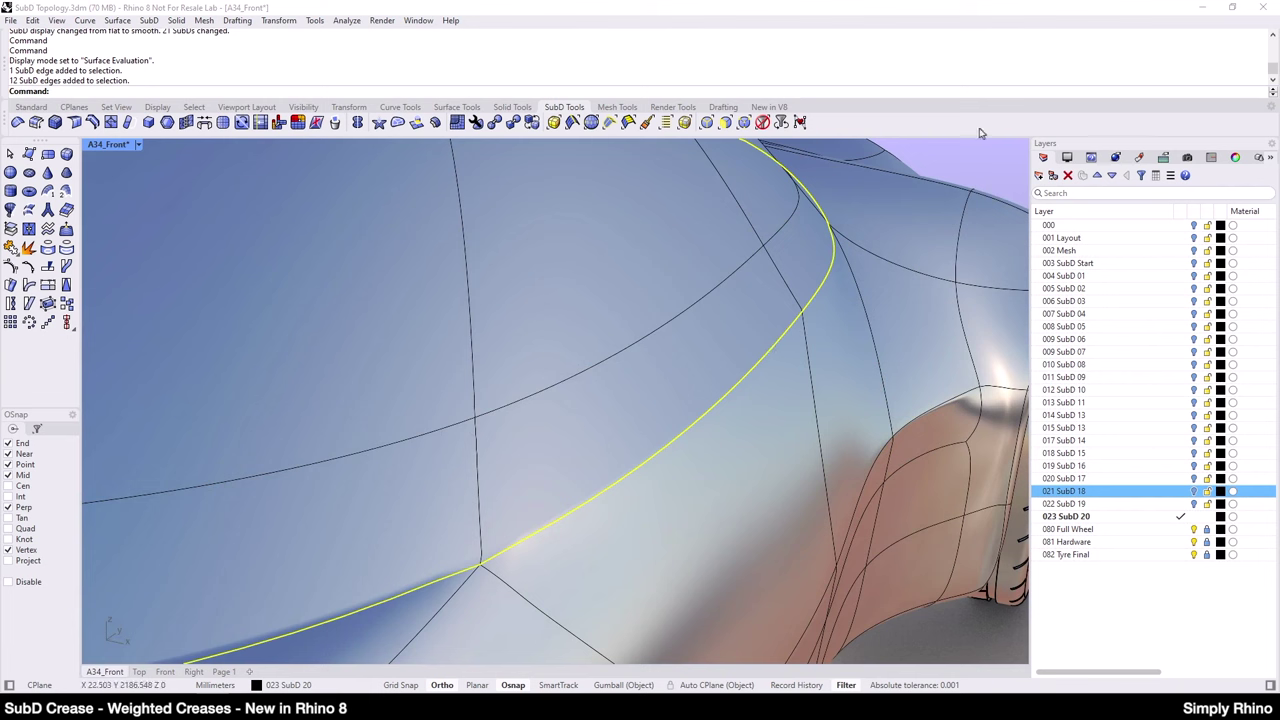
left_click(969, 160)
left_click(755, 258)
left_click(778, 226, "shift")
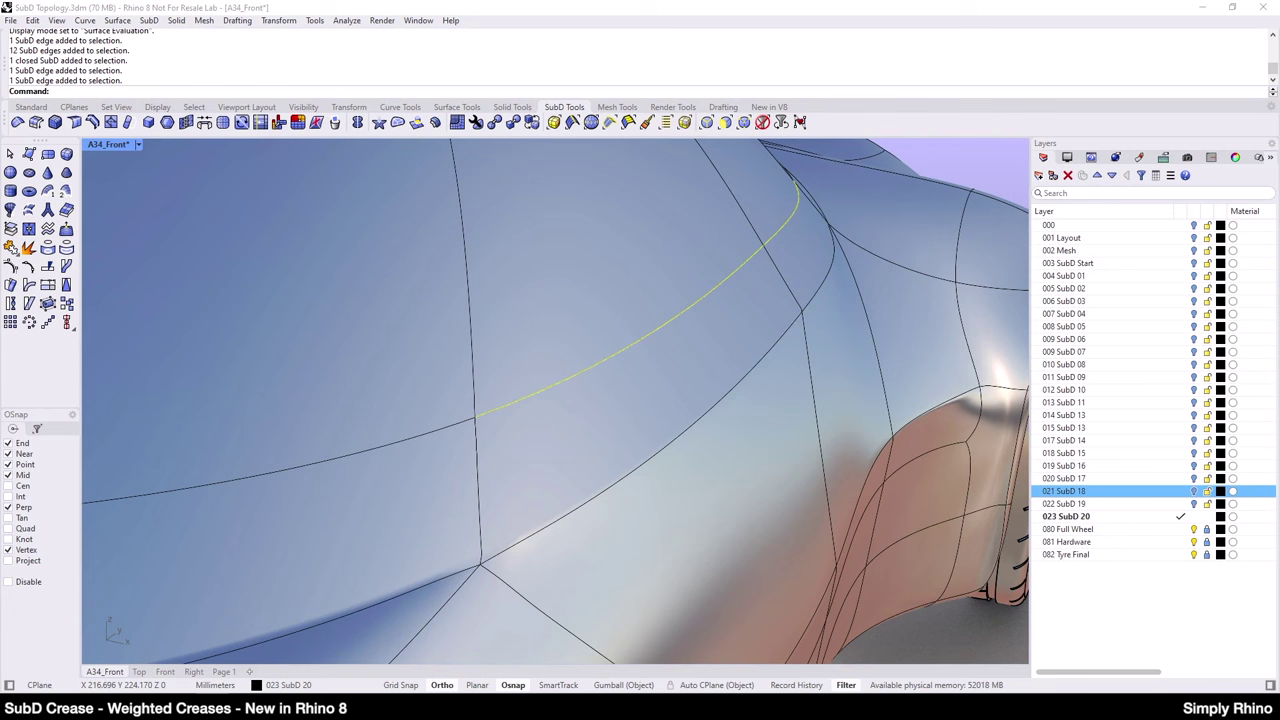
left_click(616, 686)
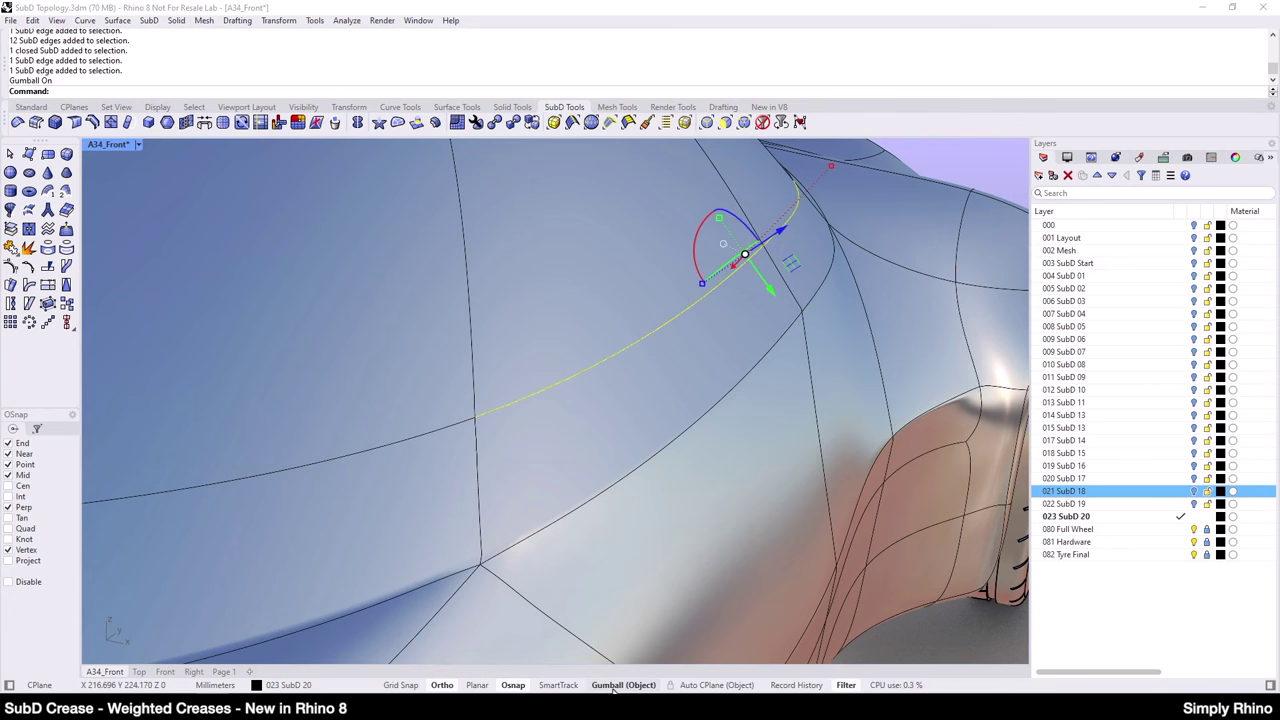
scroll(825, 262, "up", 3)
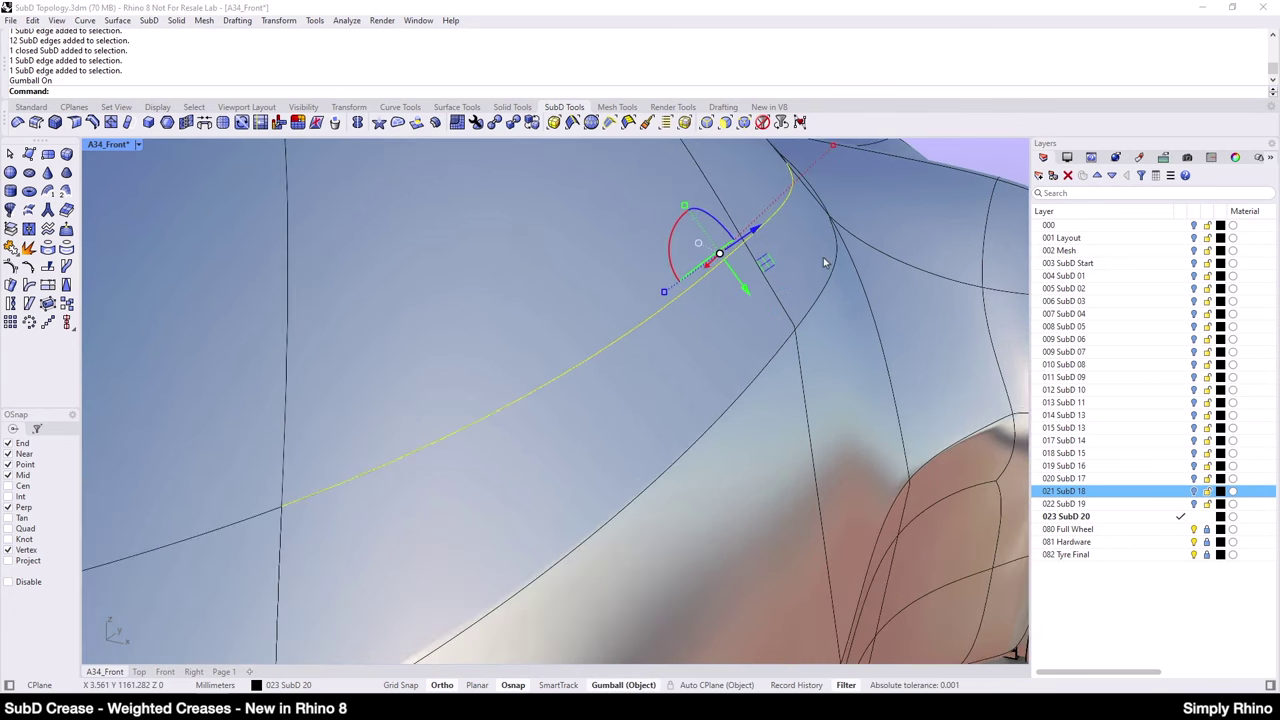
left_click_drag(749, 232, 750, 237)
Step: Orbit around the car to check the reshaped canopy from several angles
scroll(760, 238, "down", 5)
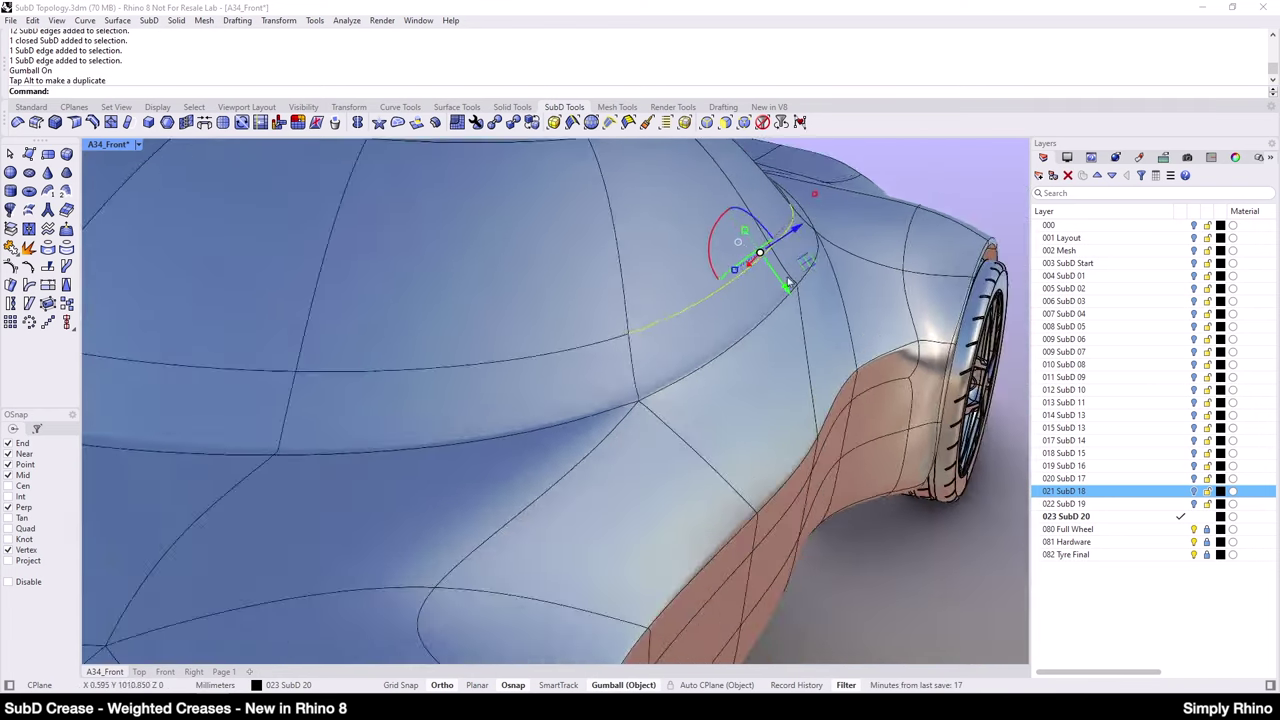
mouse_move(760, 238)
right_mouse_down()
mouse_move(774, 250)
mouse_move(780, 232)
right_mouse_up()
scroll(811, 266, "up", 5)
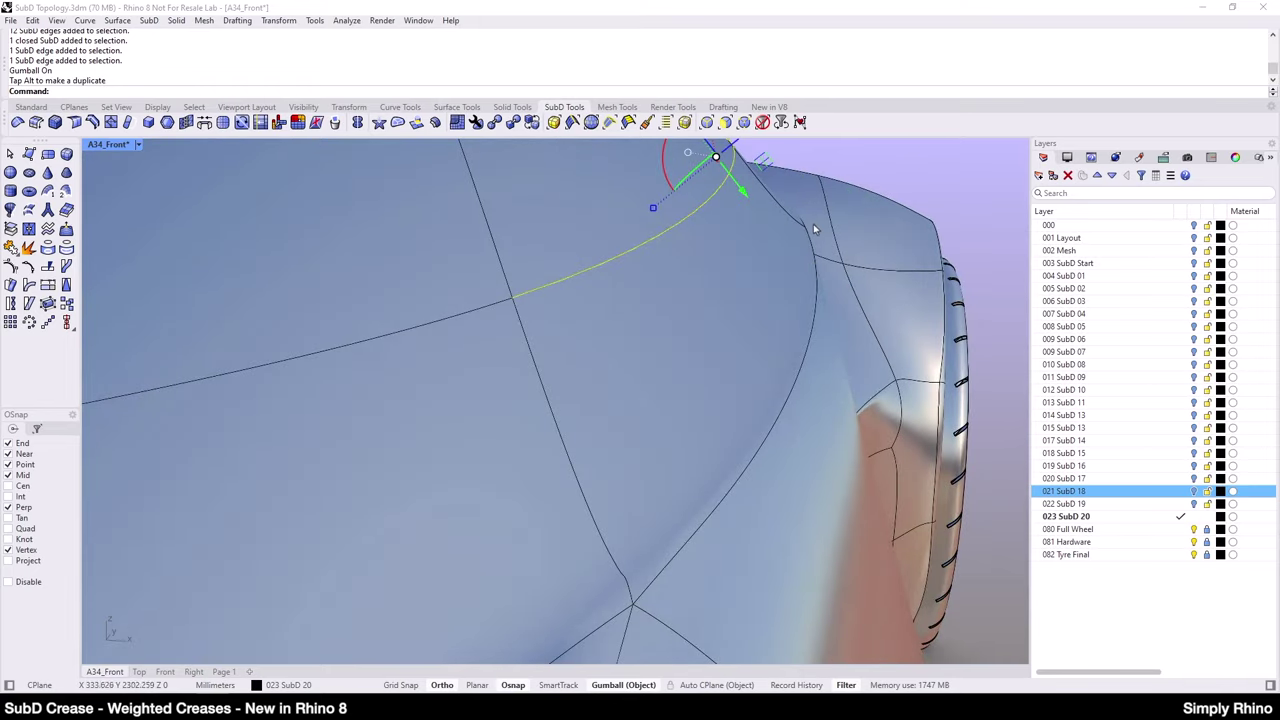
scroll(783, 366, "down", 5)
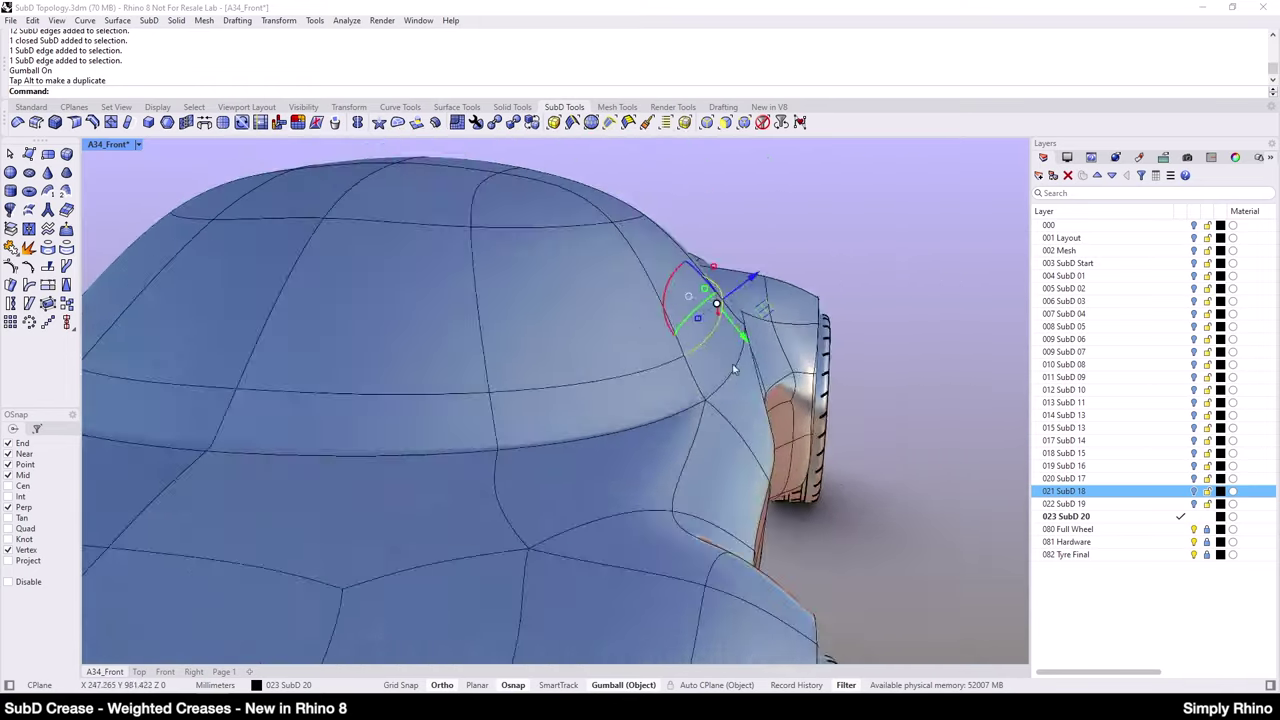
right_click_drag(783, 366, 757, 439)
scroll(740, 423, "up", 3)
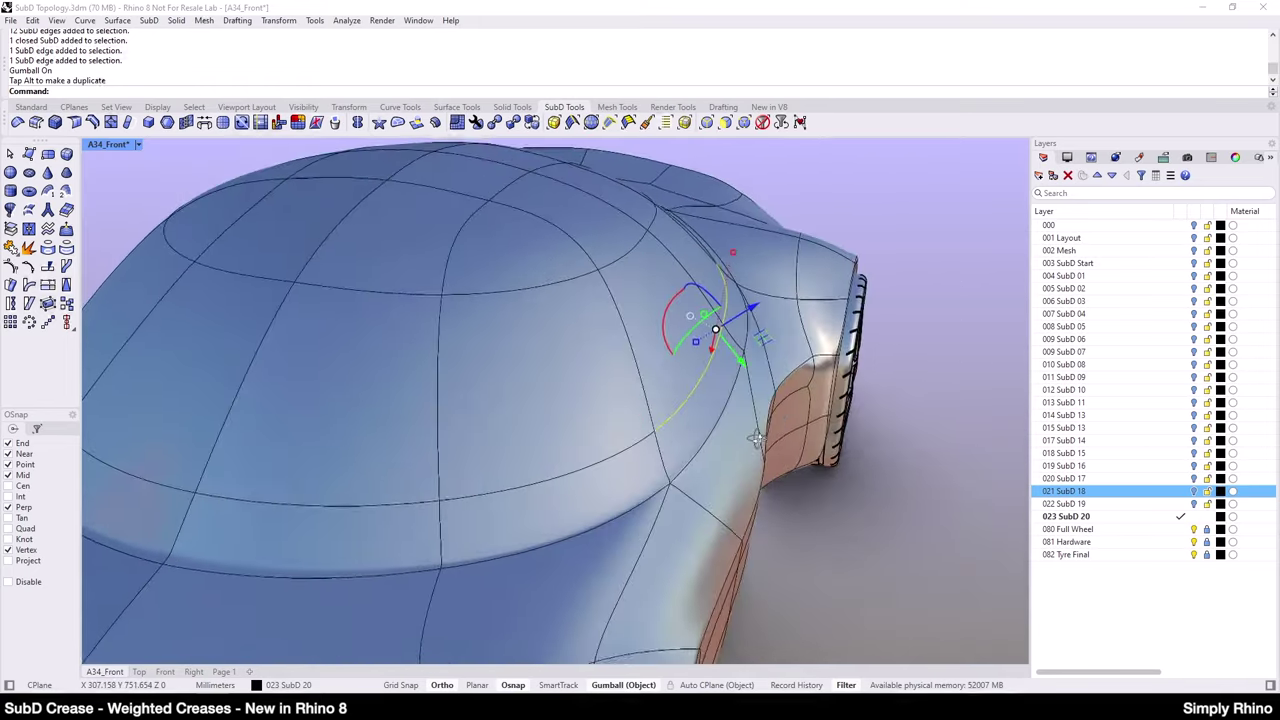
scroll(670, 418, "down", 3)
right_click_drag(598, 451, 674, 449)
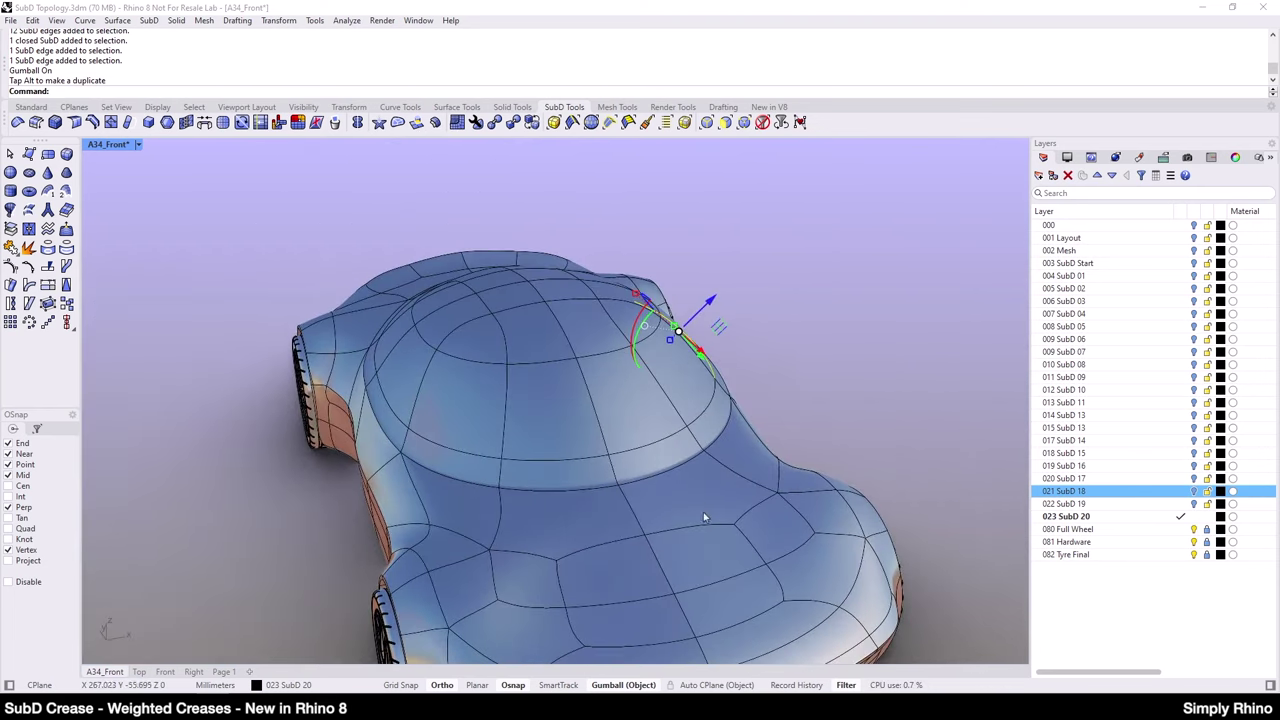
right_click_drag(731, 508, 757, 464)
scroll(784, 472, "up", 2)
Step: Nudge a dome edge to refine the canopy, then select an edge on the dome's rim
left_click(921, 538)
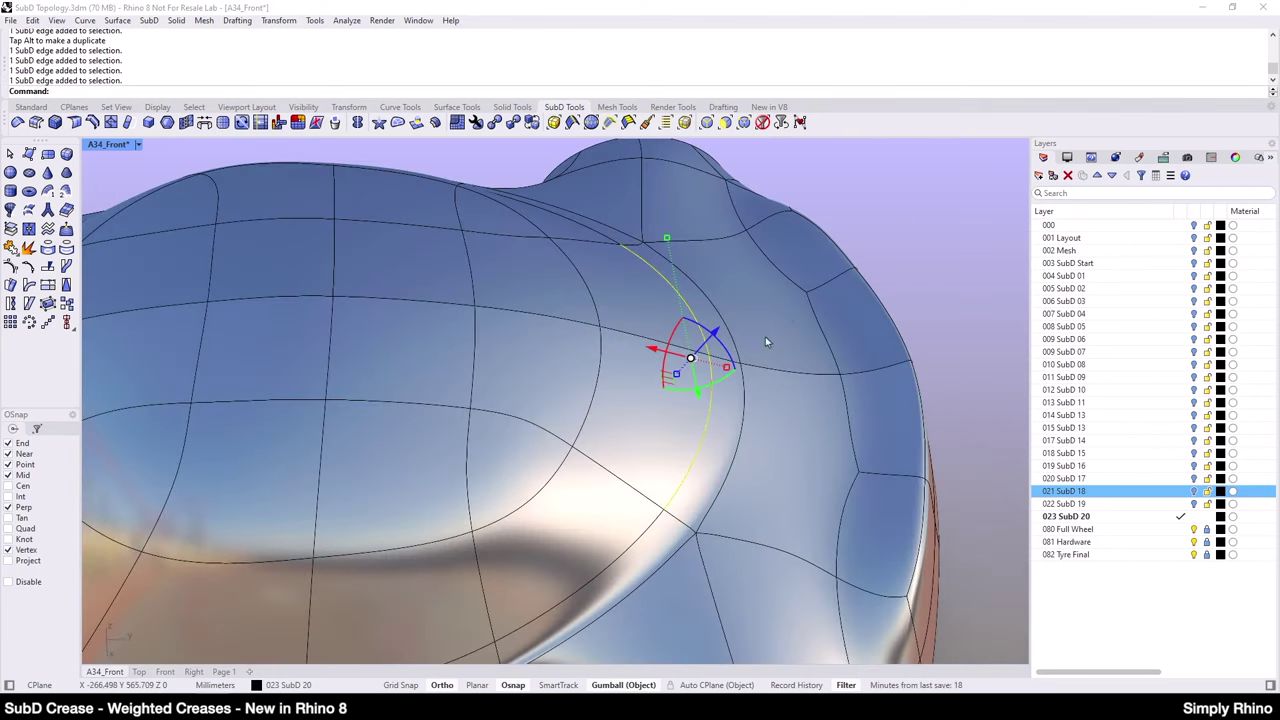
right_click_drag(765, 336, 788, 320)
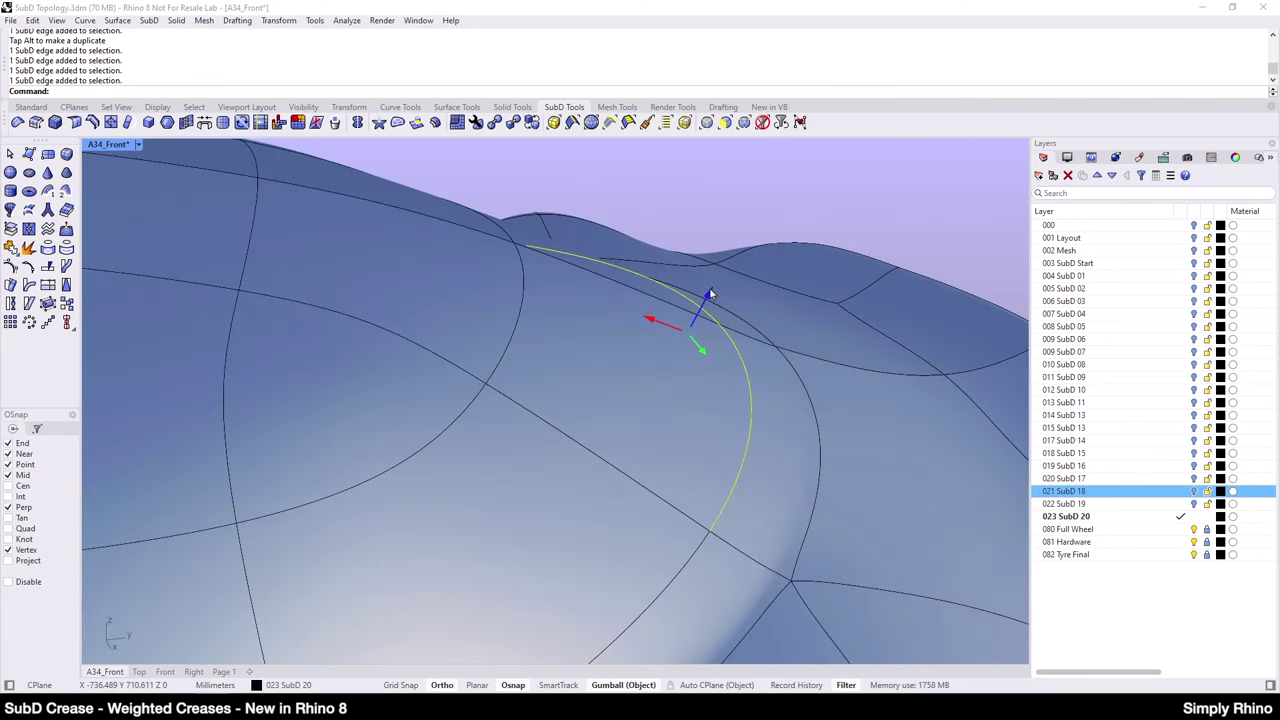
left_click_drag(705, 294, 705, 297)
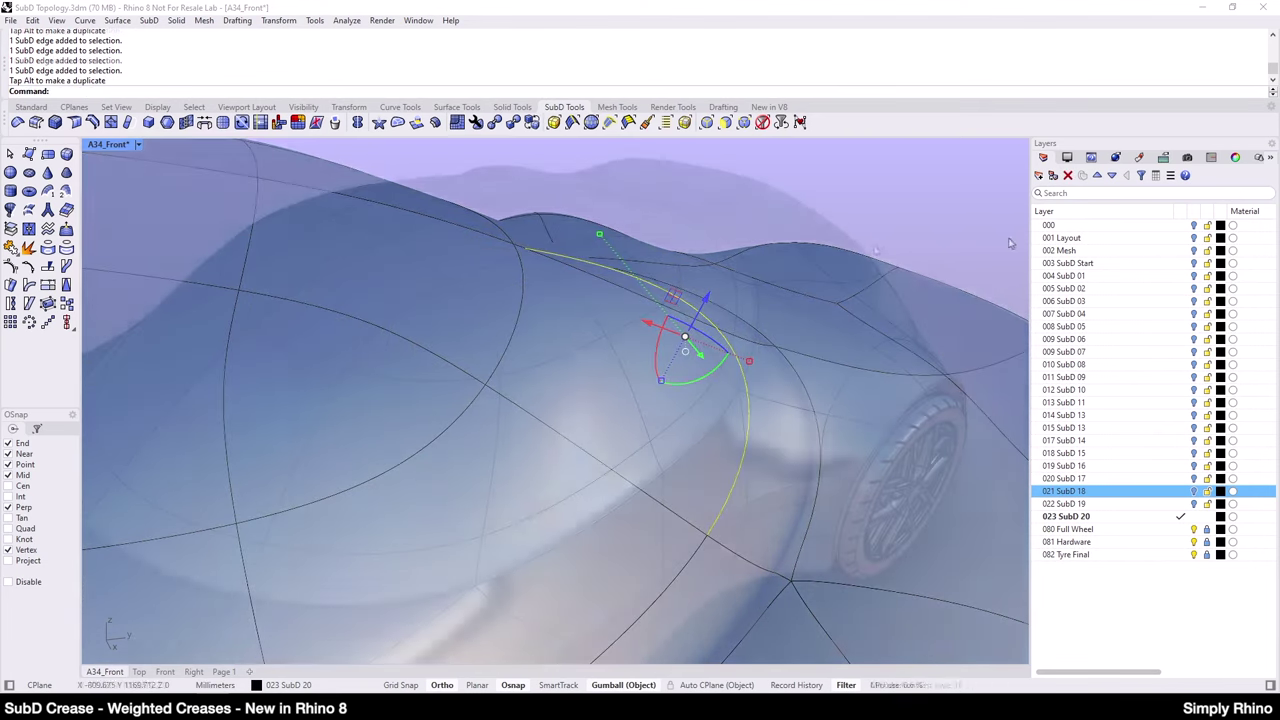
right_click_drag(800, 370, 614, 517)
scroll(919, 422, "up", 5)
scroll(570, 336, "up", 3)
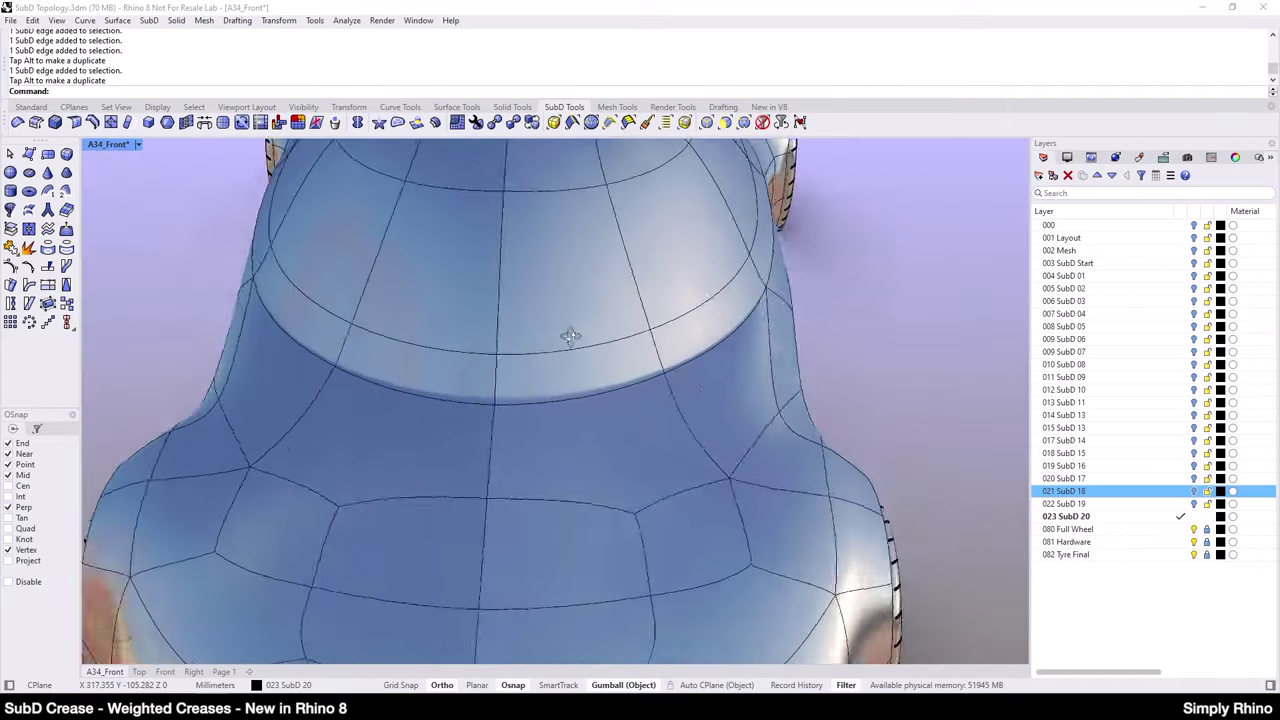
right_click_drag(570, 336, 709, 363)
scroll(714, 283, "up", 3)
scroll(717, 309, "up", 4)
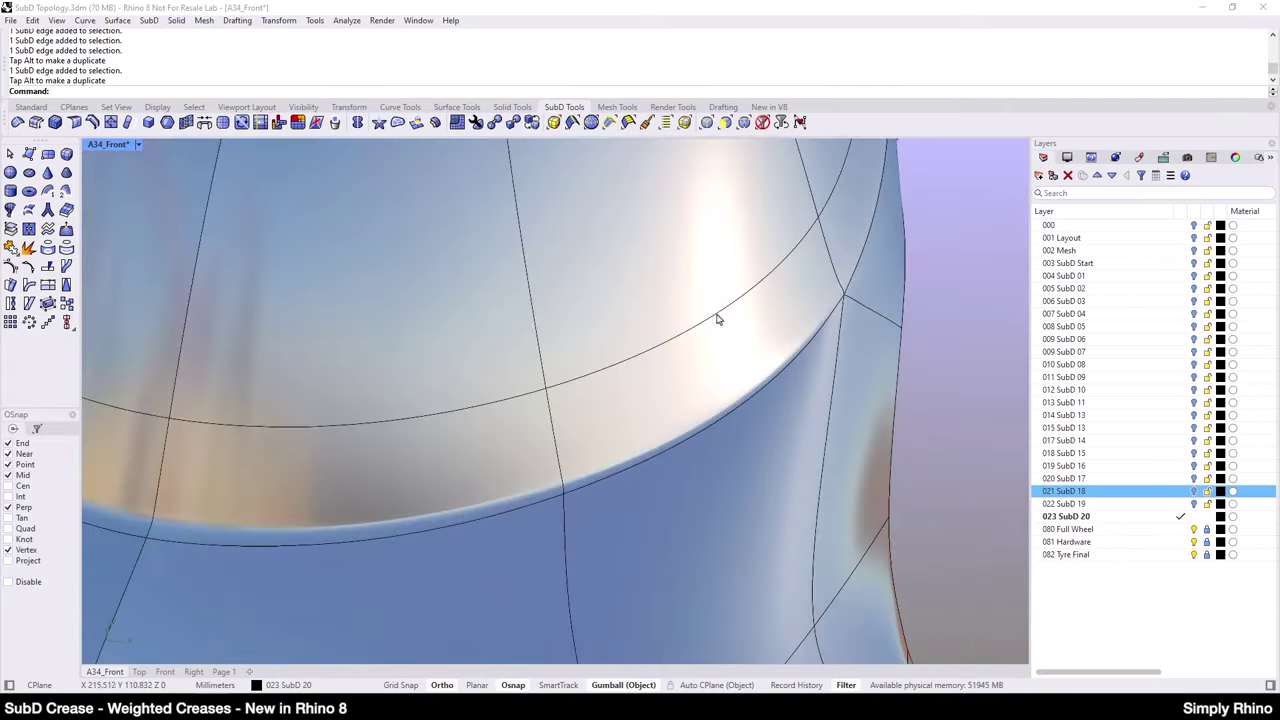
left_click(716, 319)
scroll(700, 400, "up", 3)
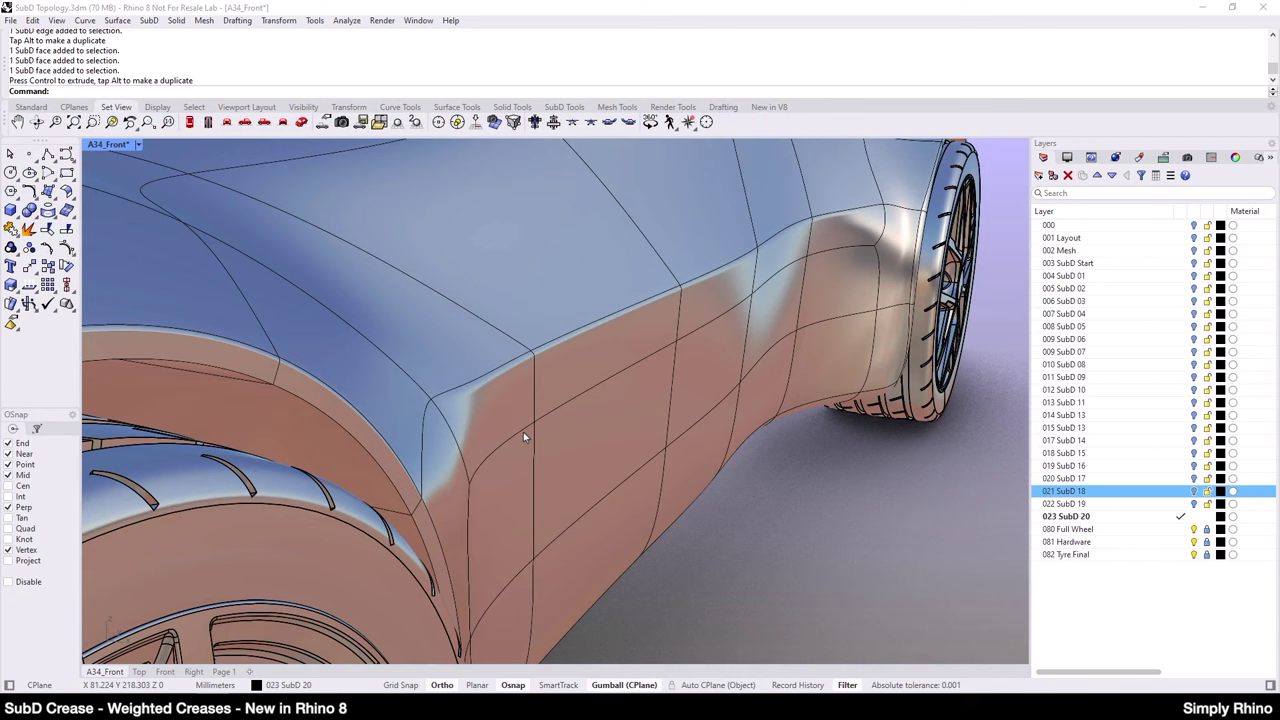
Step: Select the five side crease edges and shift them slightly with the gumball X arrow
left_click(523, 430)
left_click(612, 373, "shift")
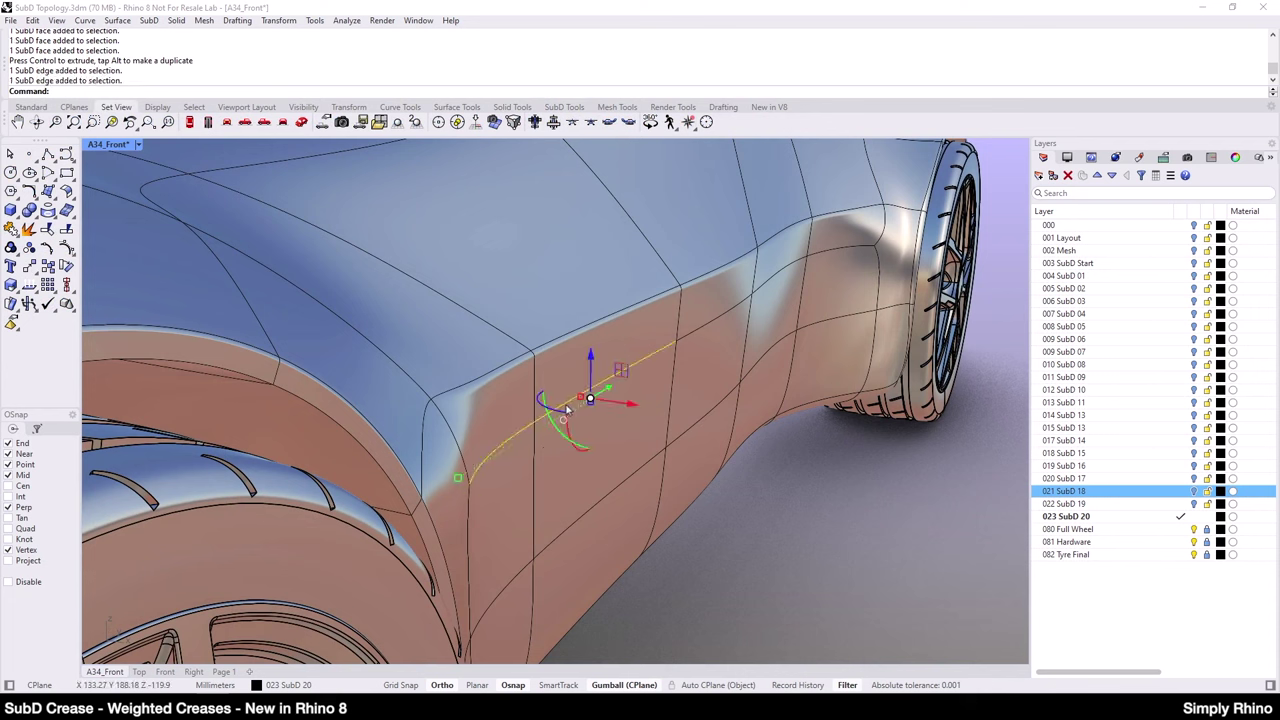
left_click(738, 314, "shift")
left_click(792, 270, "shift")
left_click(830, 258, "shift")
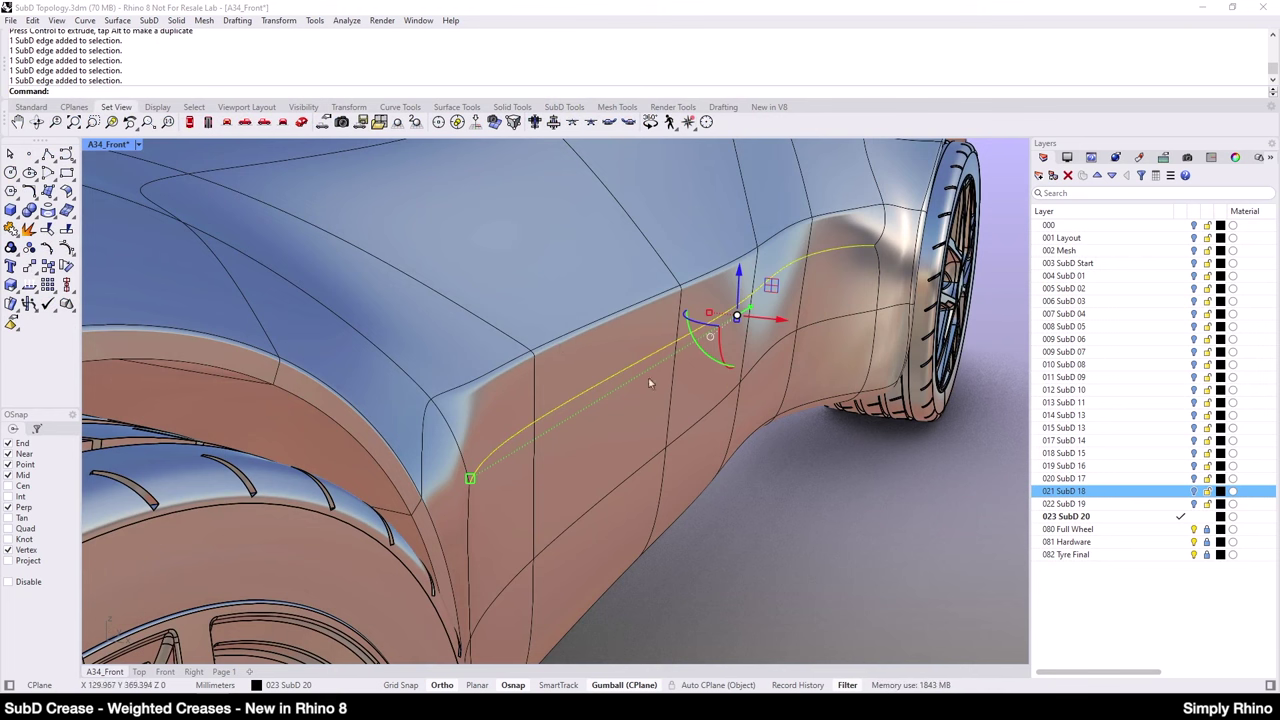
left_click_drag(783, 317, 781, 324)
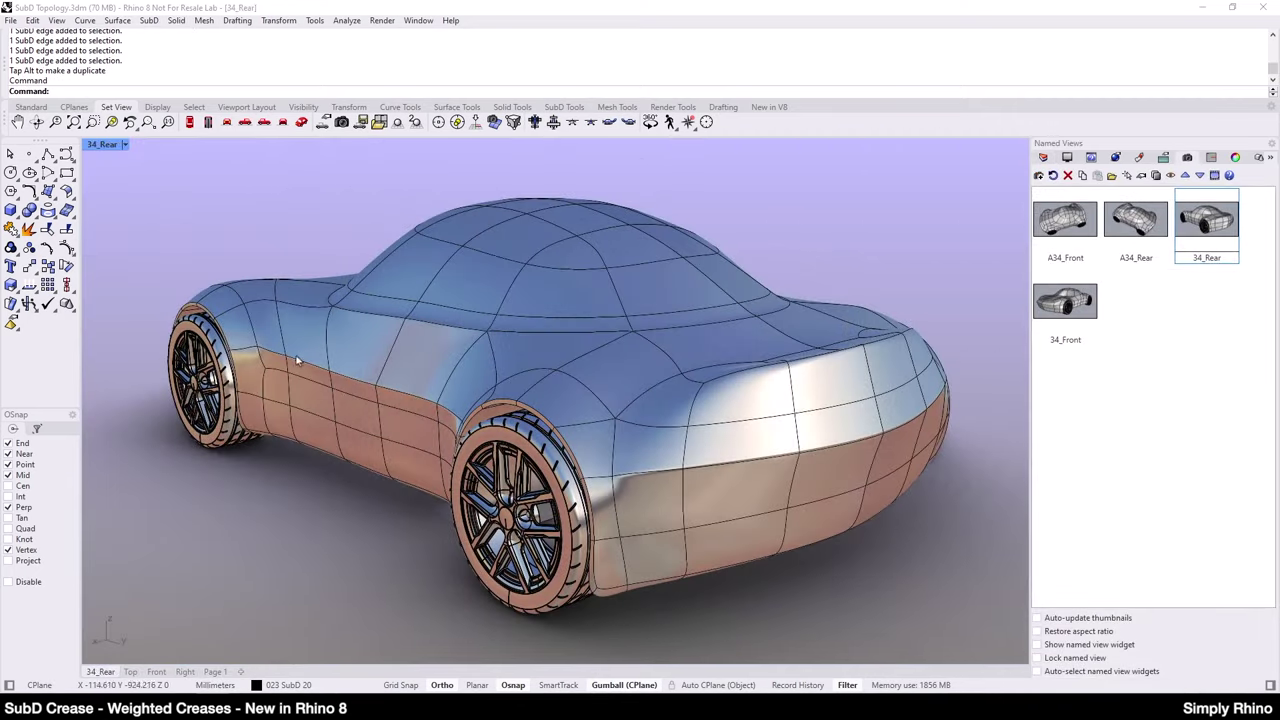
Step: Show the body flat with control points on and select three points along the rear side crease
key("Tab")
key("Tab")
left_click(768, 566)
key("F10")
right_click_drag(768, 566, 600, 400)
scroll(421, 284, "up", 3)
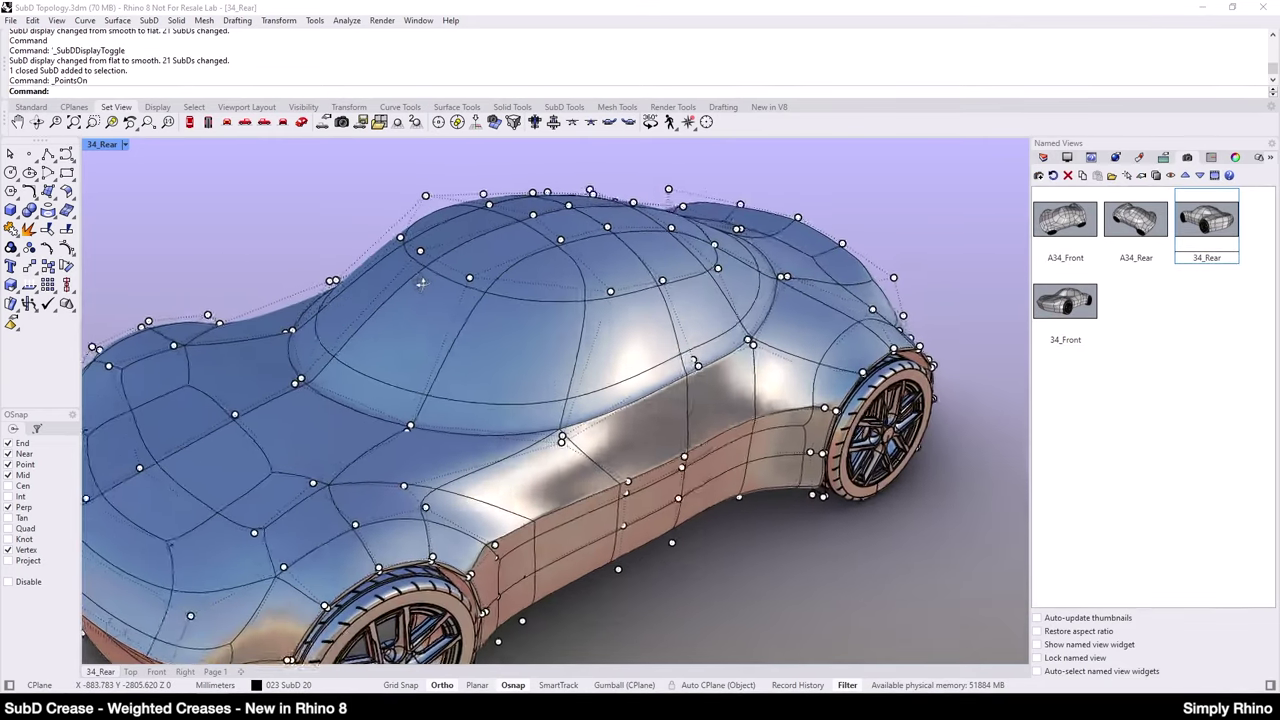
right_click_drag(421, 284, 442, 291)
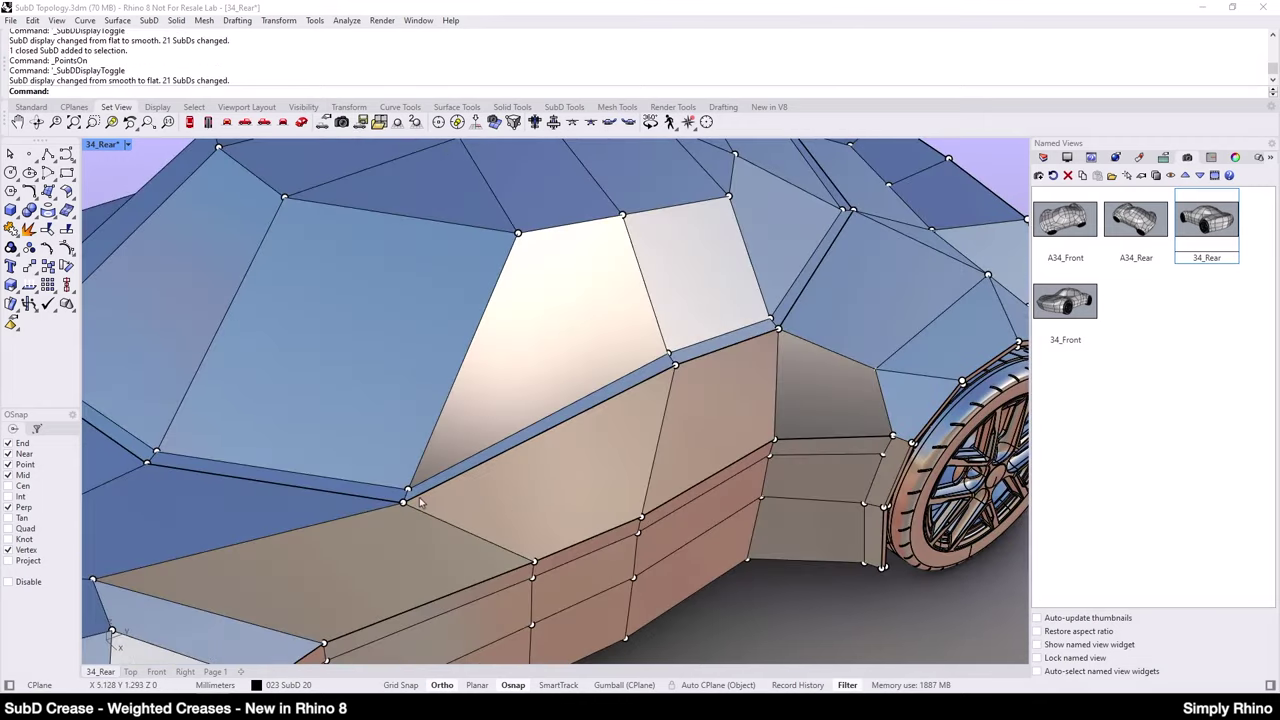
left_click(405, 503)
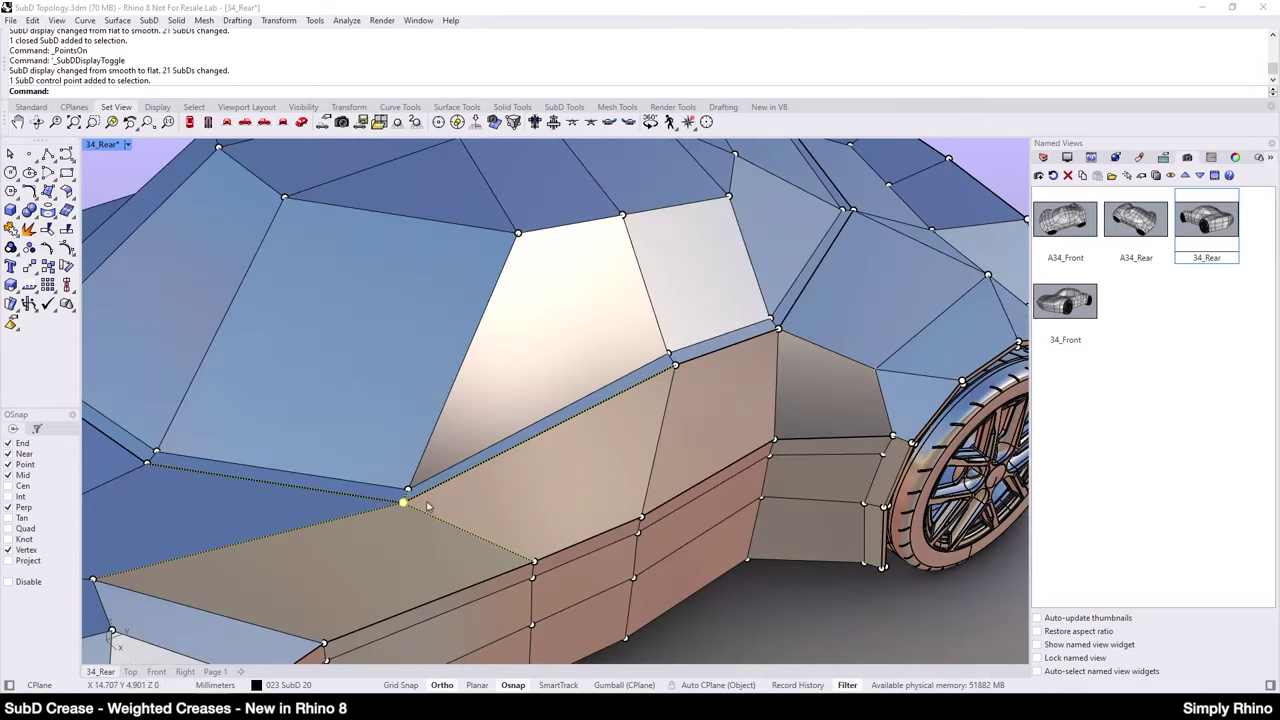
left_click(675, 367, "shift")
left_click(778, 331, "shift")
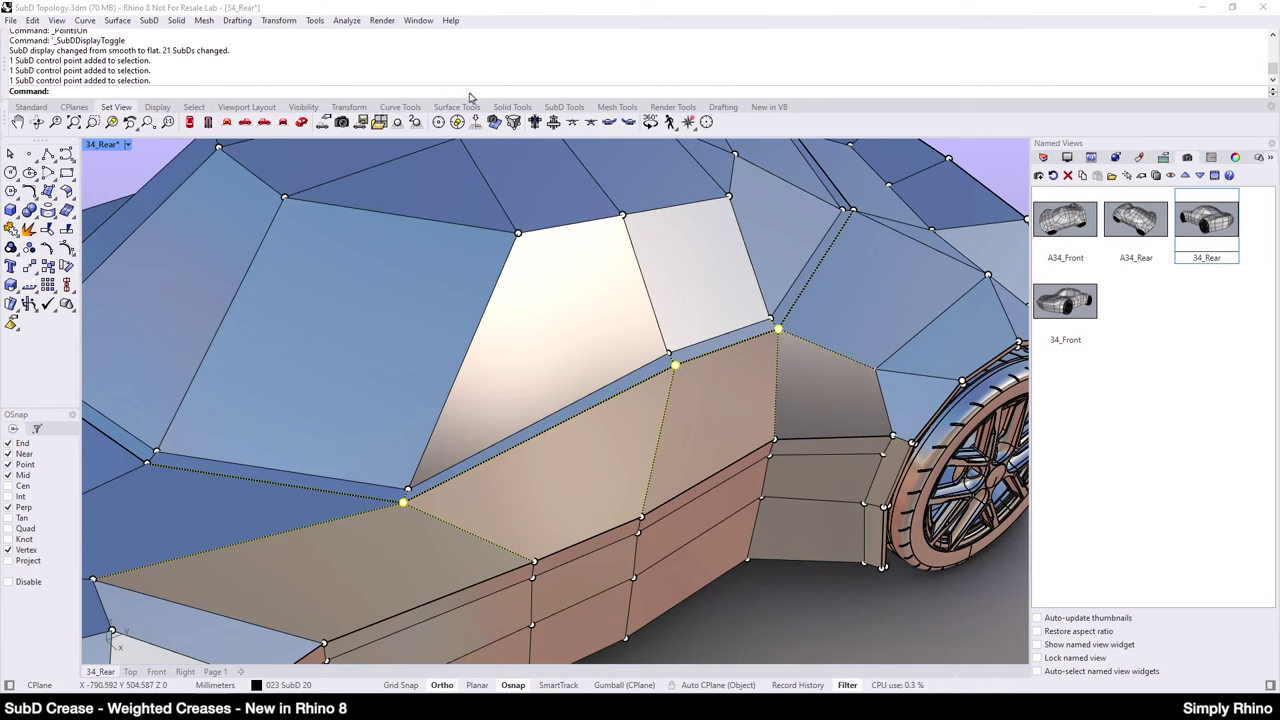
Step: Align the three points to a straight line between the end points, twice
left_click(280, 21)
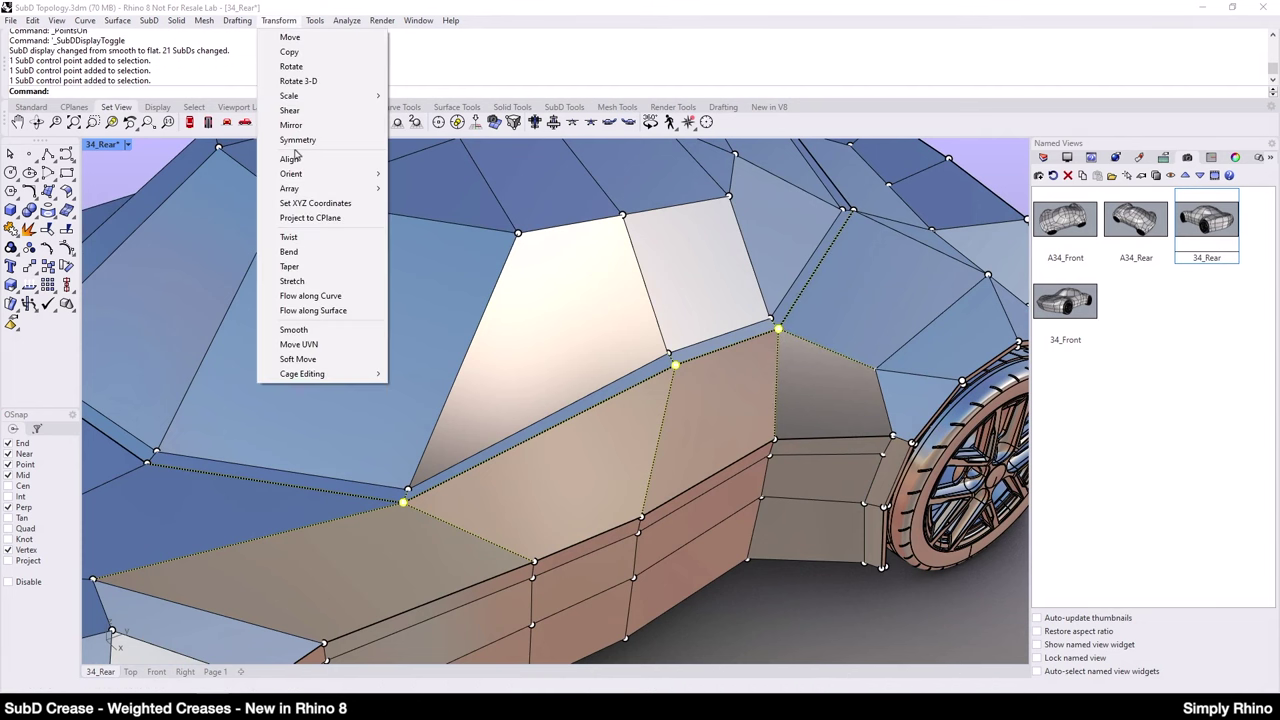
left_click(383, 160)
left_click(398, 91)
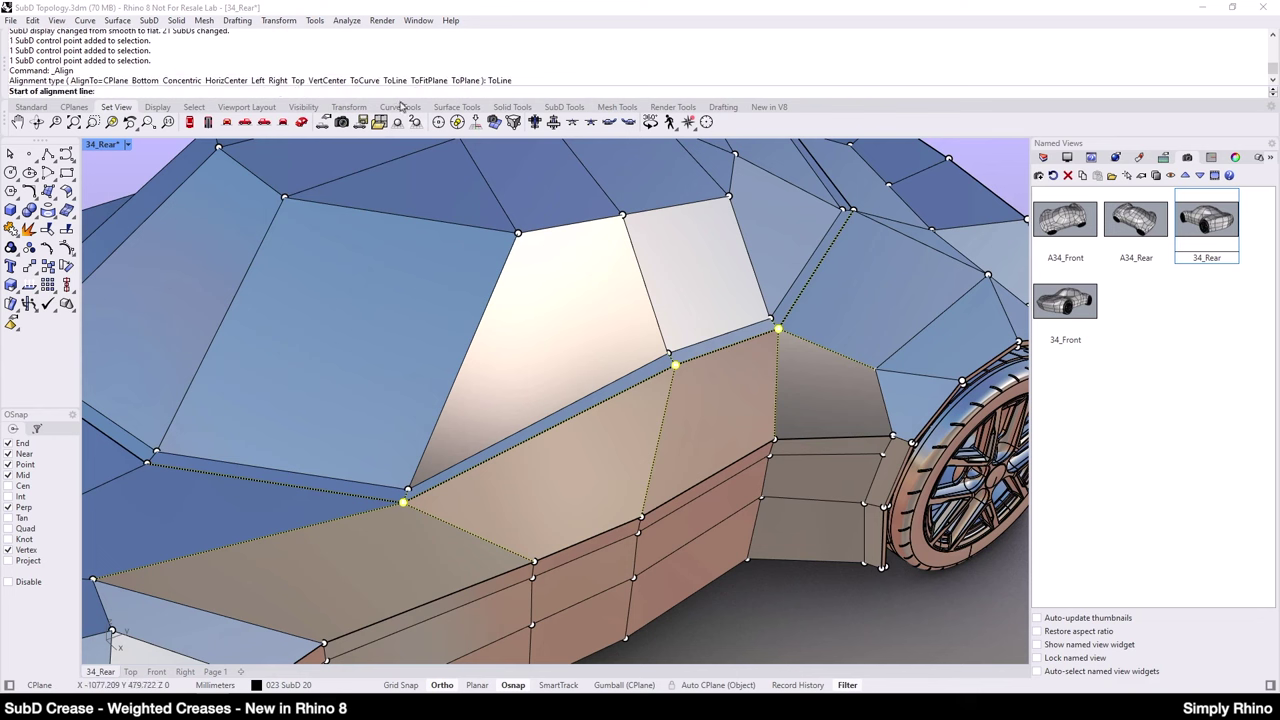
left_click(403, 503)
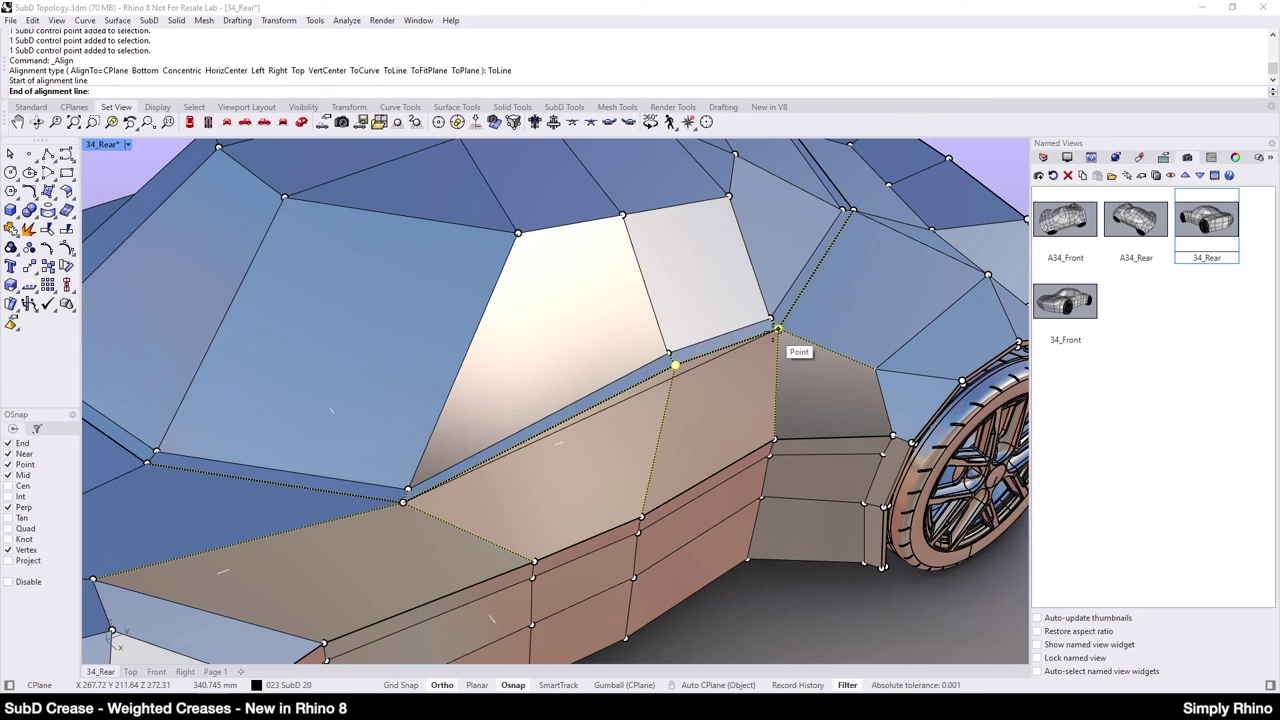
left_click(778, 330)
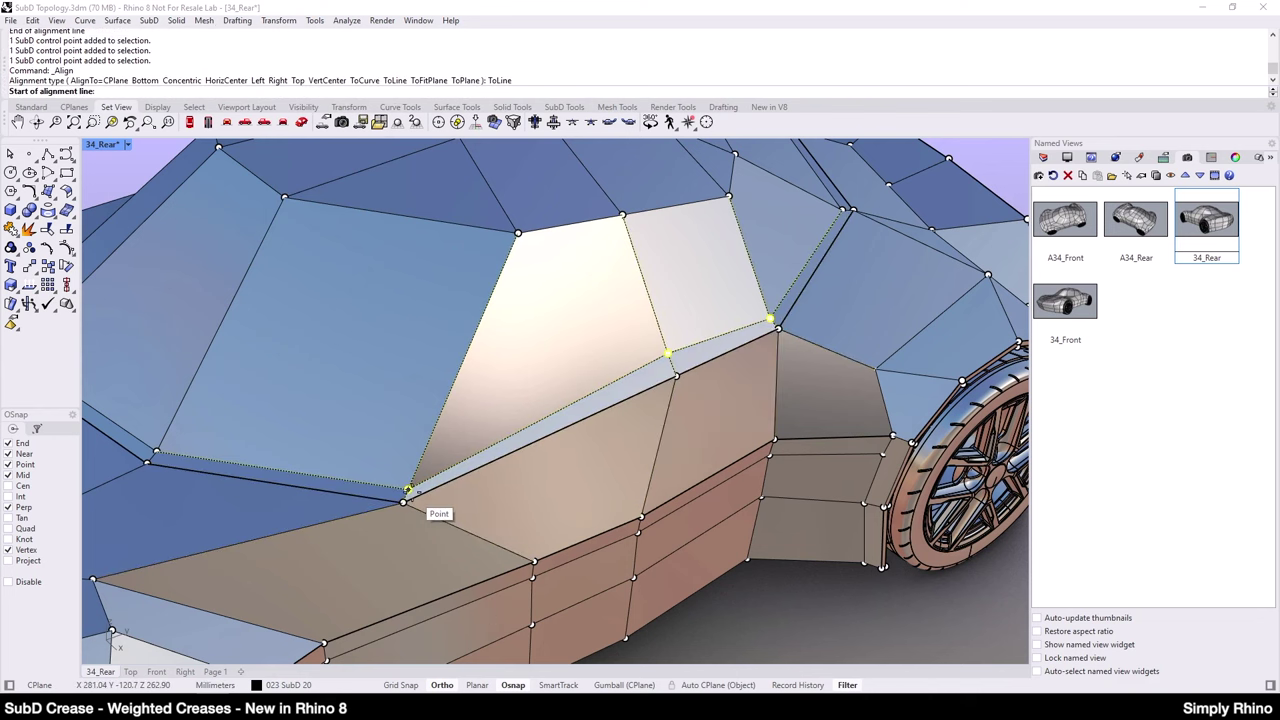
left_click(407, 491)
left_click(778, 330)
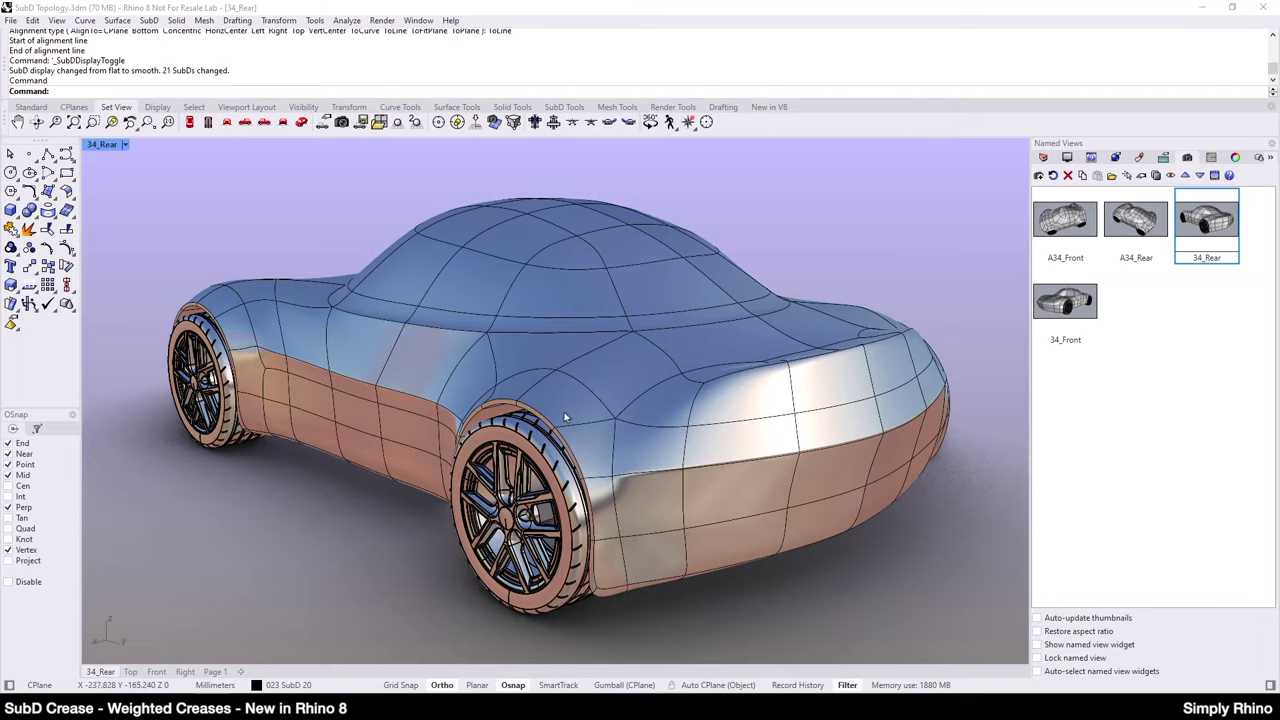
Step: Orbit and zoom the Perspective view to a side view of the car
right_click_drag(350, 317, 614, 449)
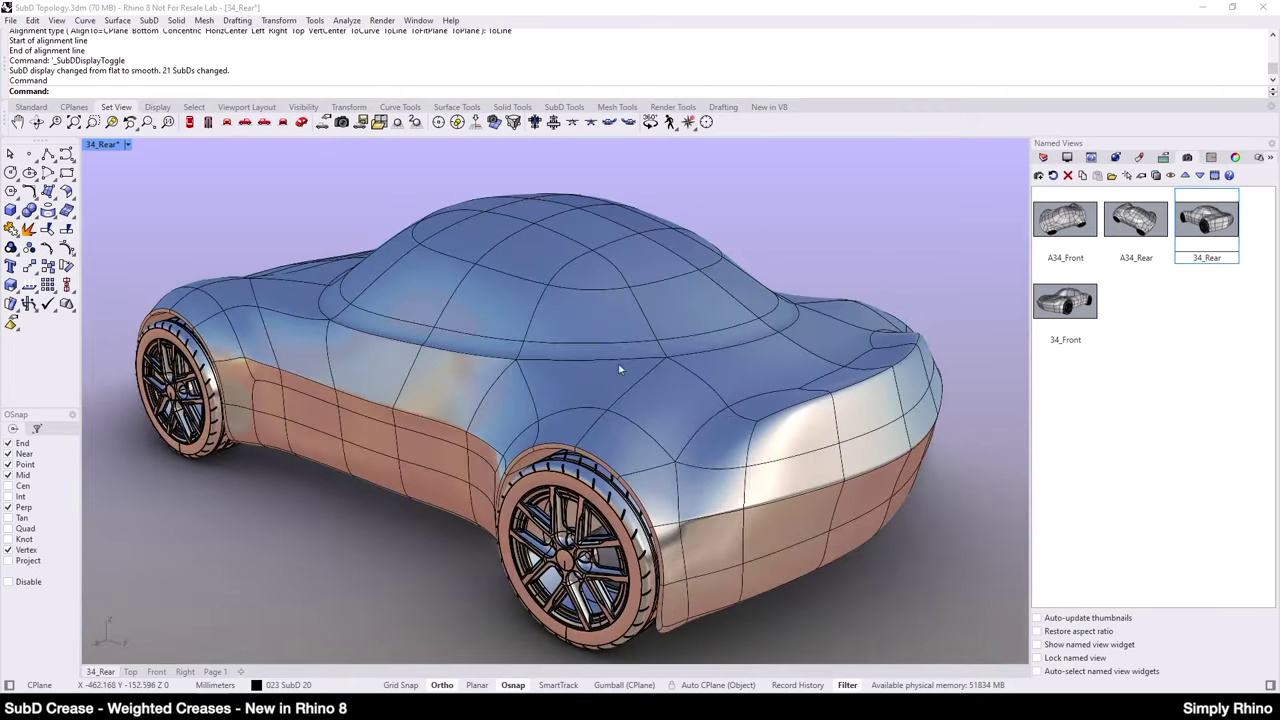
scroll(525, 490, "up", 2)
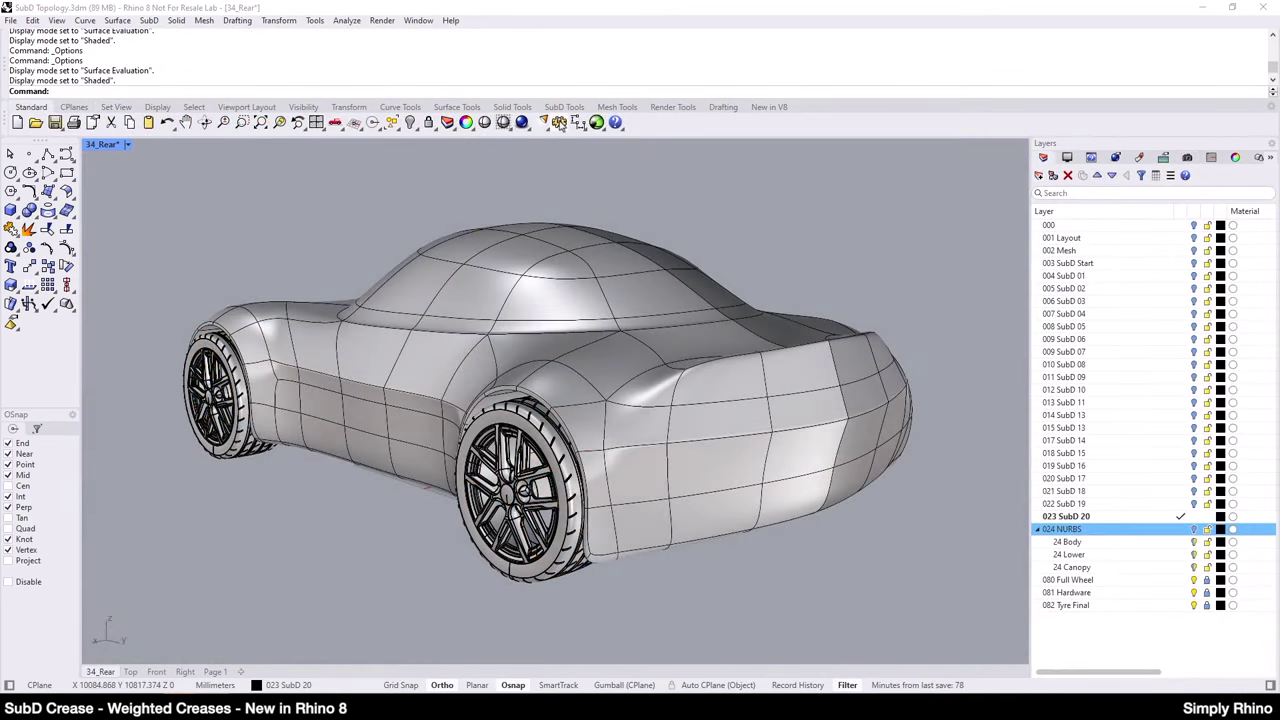
Step: Copy the Shaded display mode in Options > View > Display Modes
left_click(557, 123)
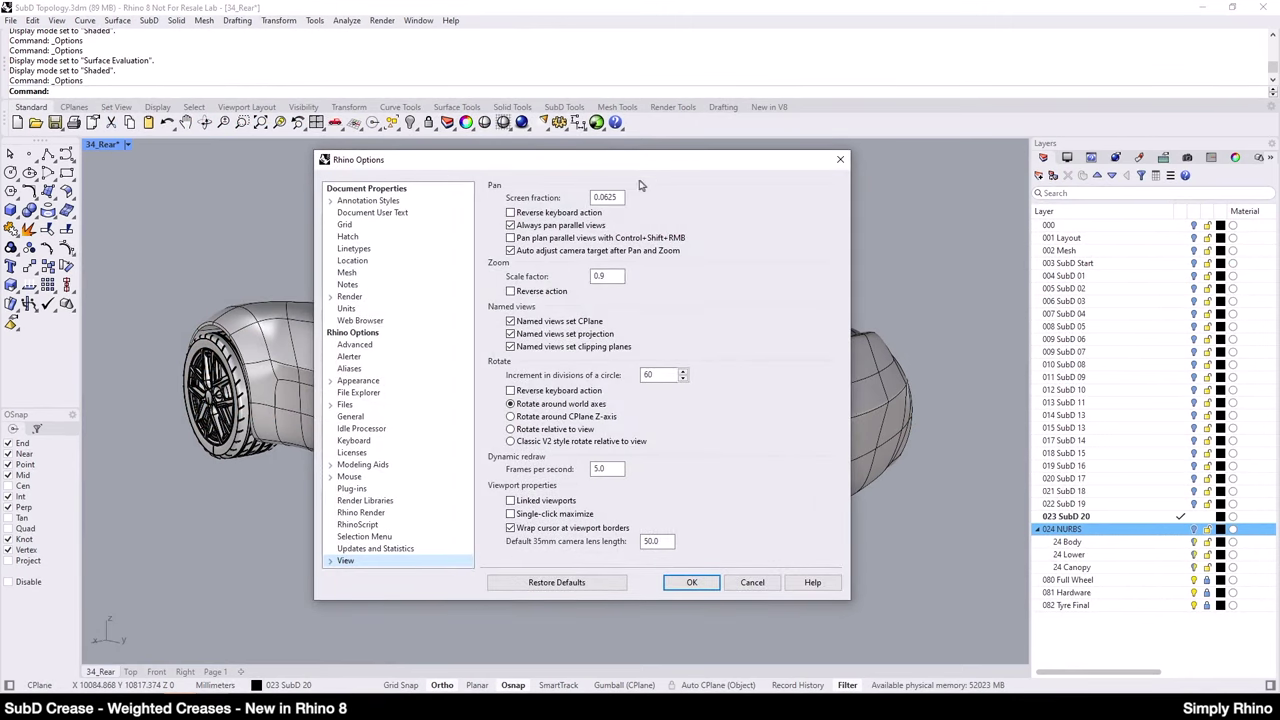
left_click(331, 563)
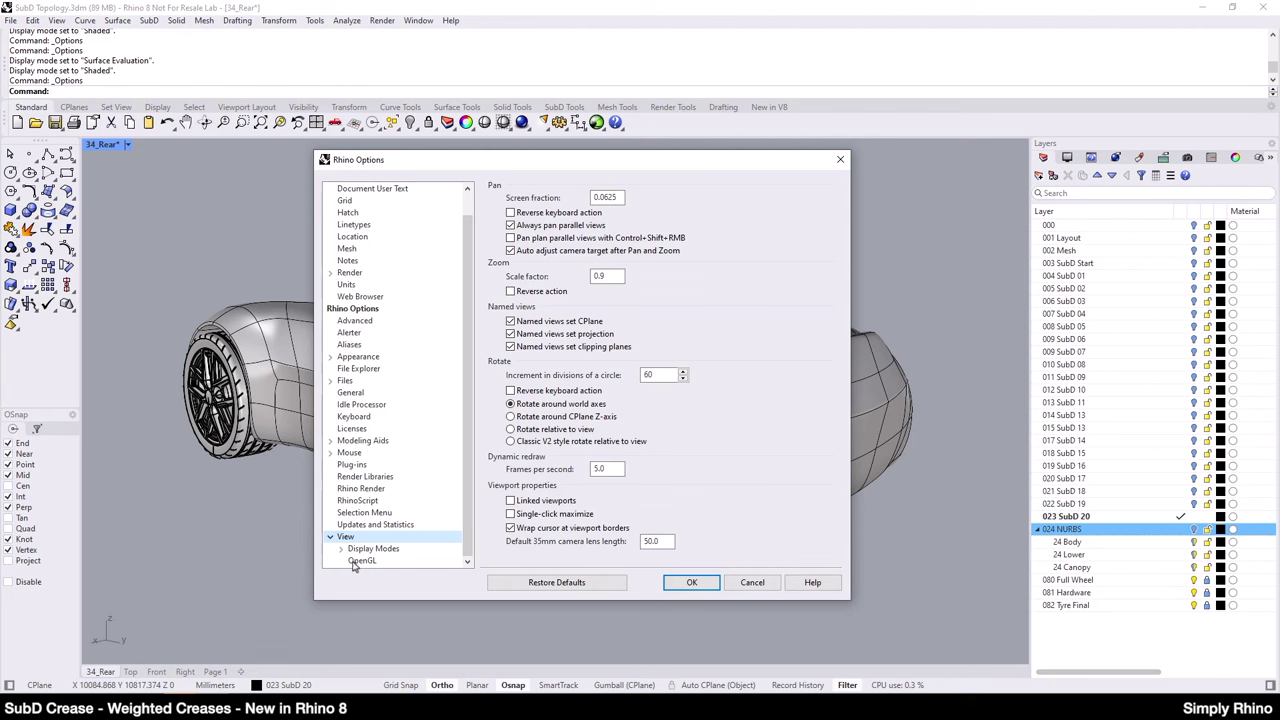
left_click(370, 549)
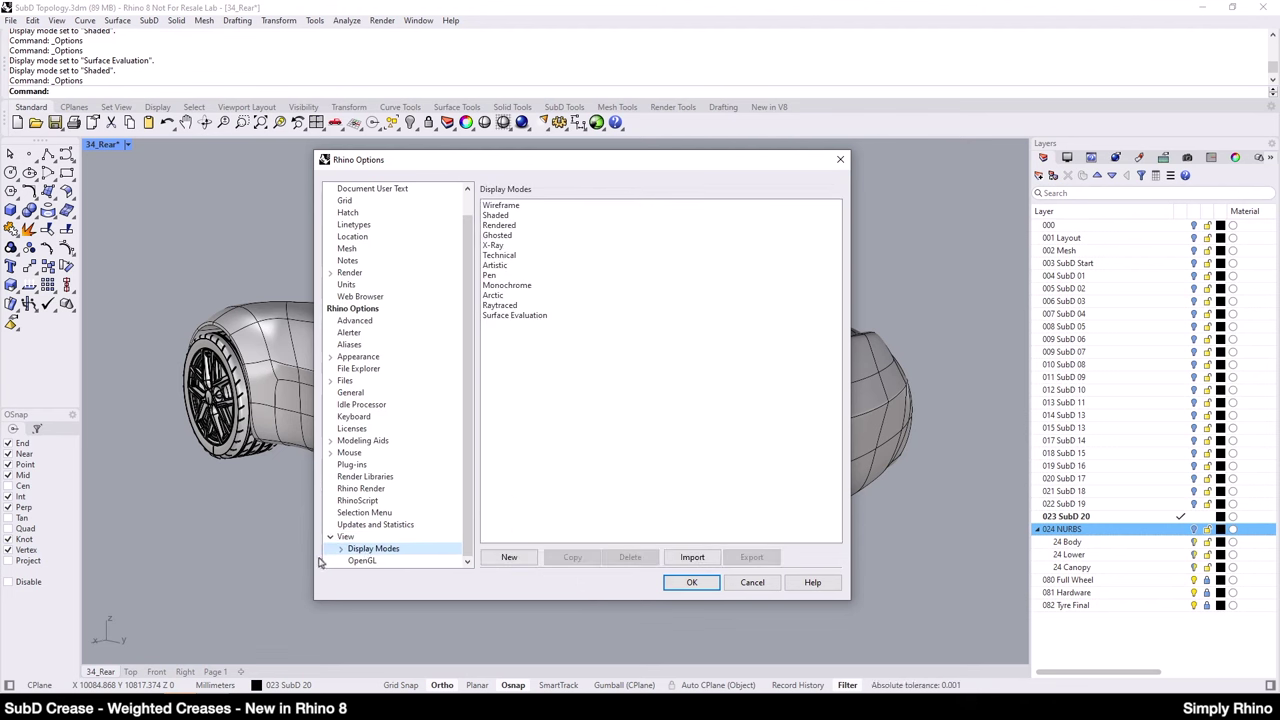
left_click(502, 217)
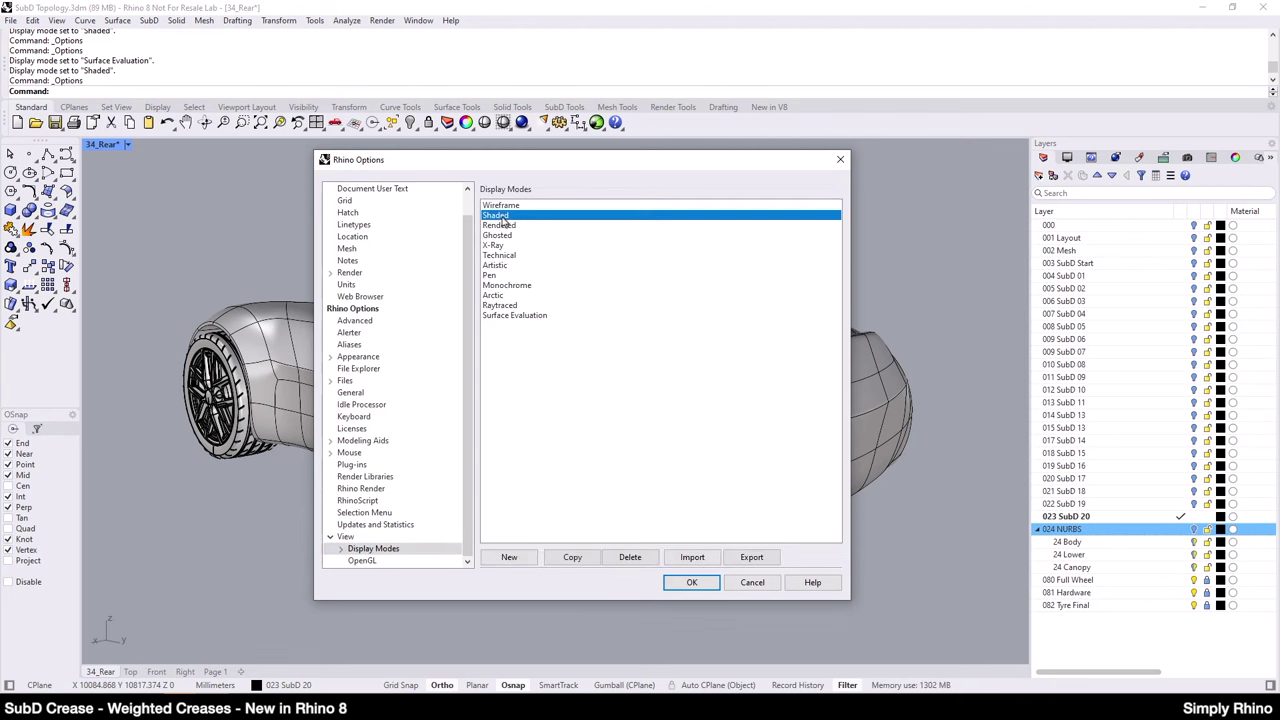
left_click(577, 558)
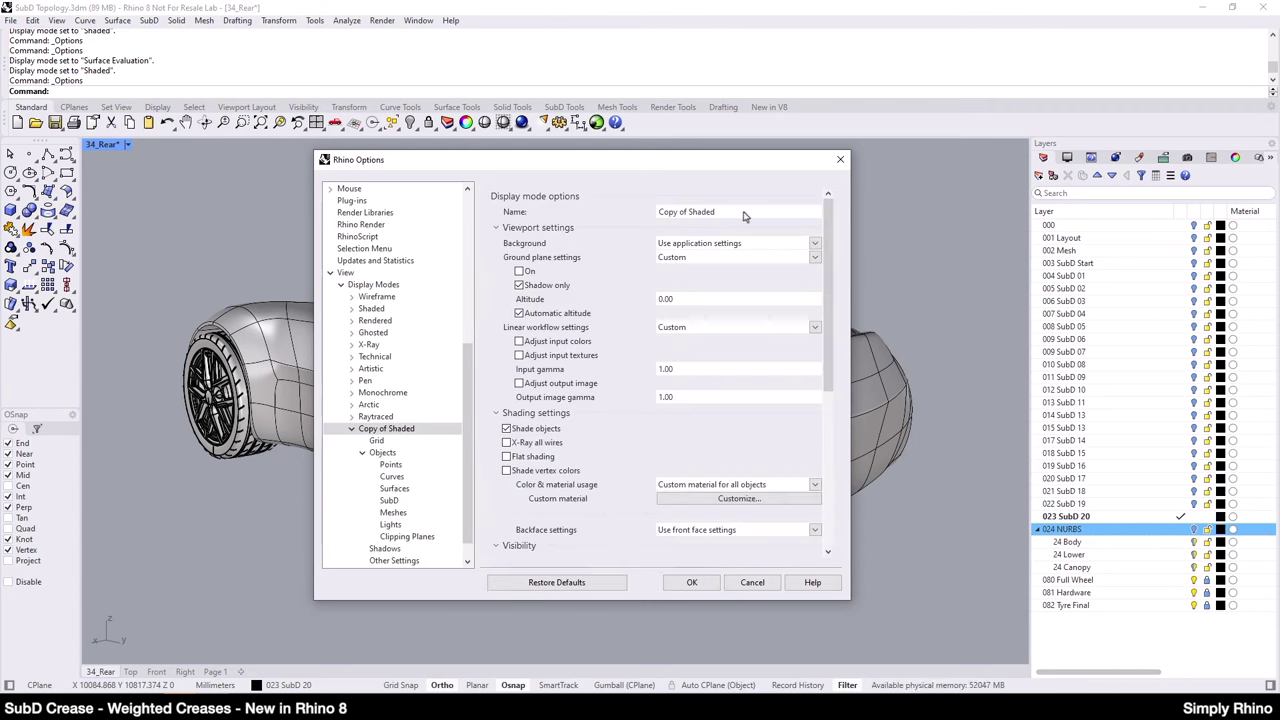
Step: Rename the 'Copy of Shaded' mode to Demo
left_click(729, 215)
left_click_drag(729, 215, 652, 211)
type("Demo")
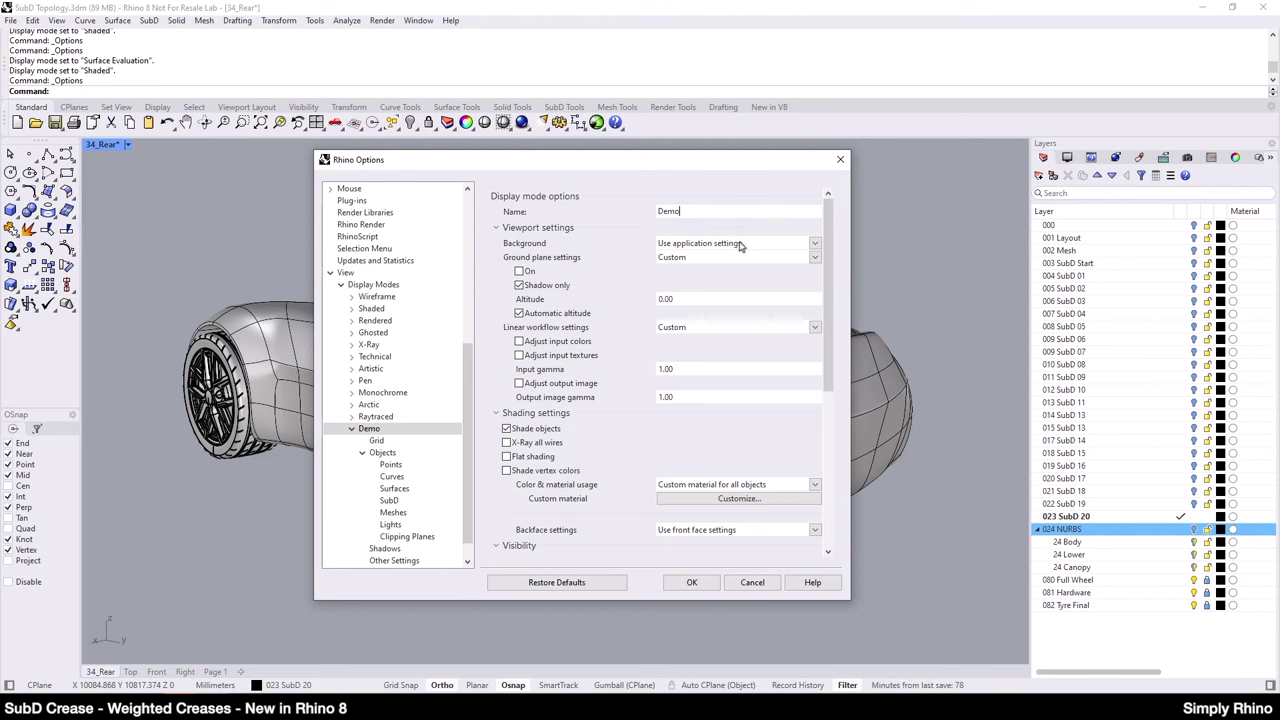
Step: Set the Demo background to a two-colour gradient with a pale lavender top colour
left_click(740, 245)
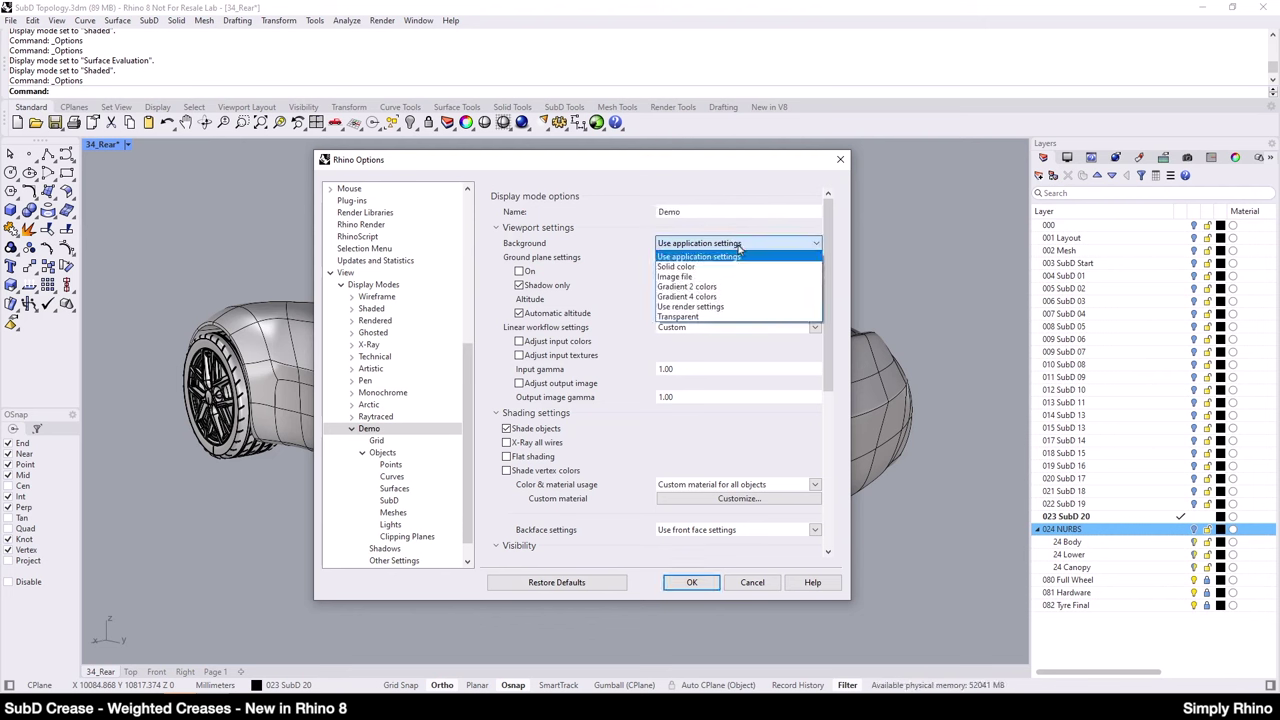
left_click(726, 289)
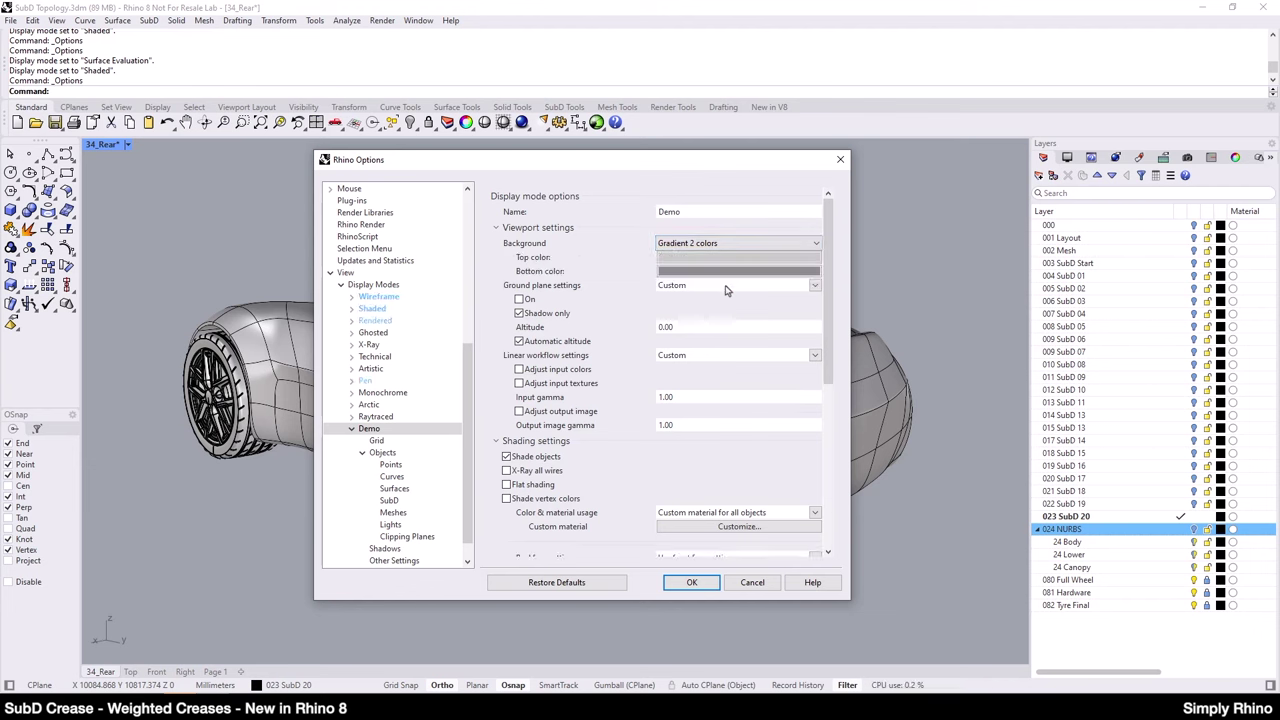
left_click(714, 258)
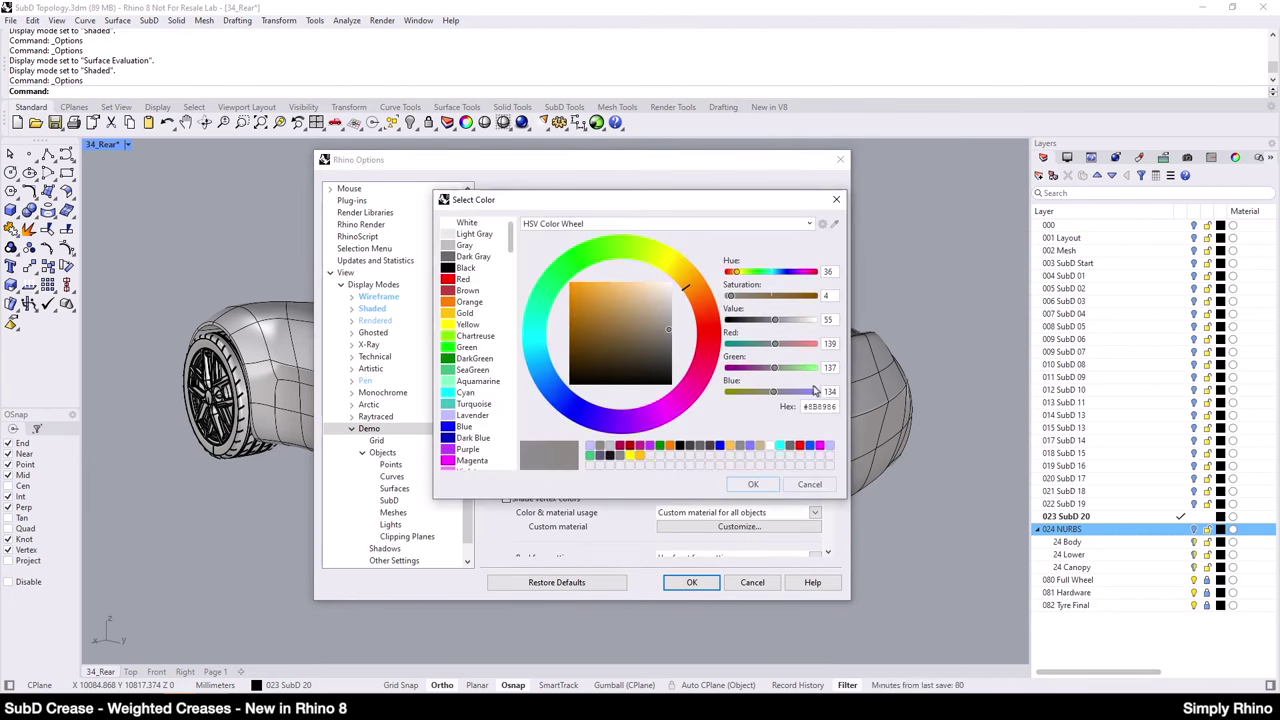
left_click(753, 485)
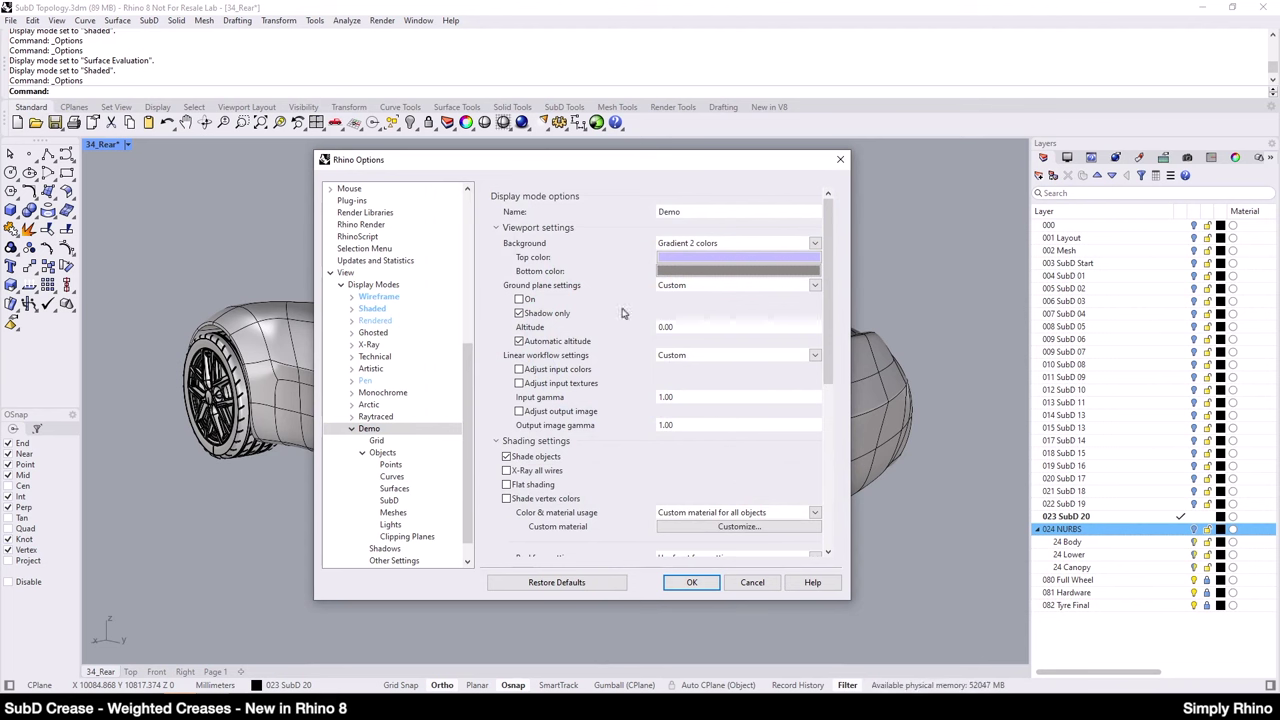
Step: Turn on the ground plane for the Demo mode
left_click(519, 300)
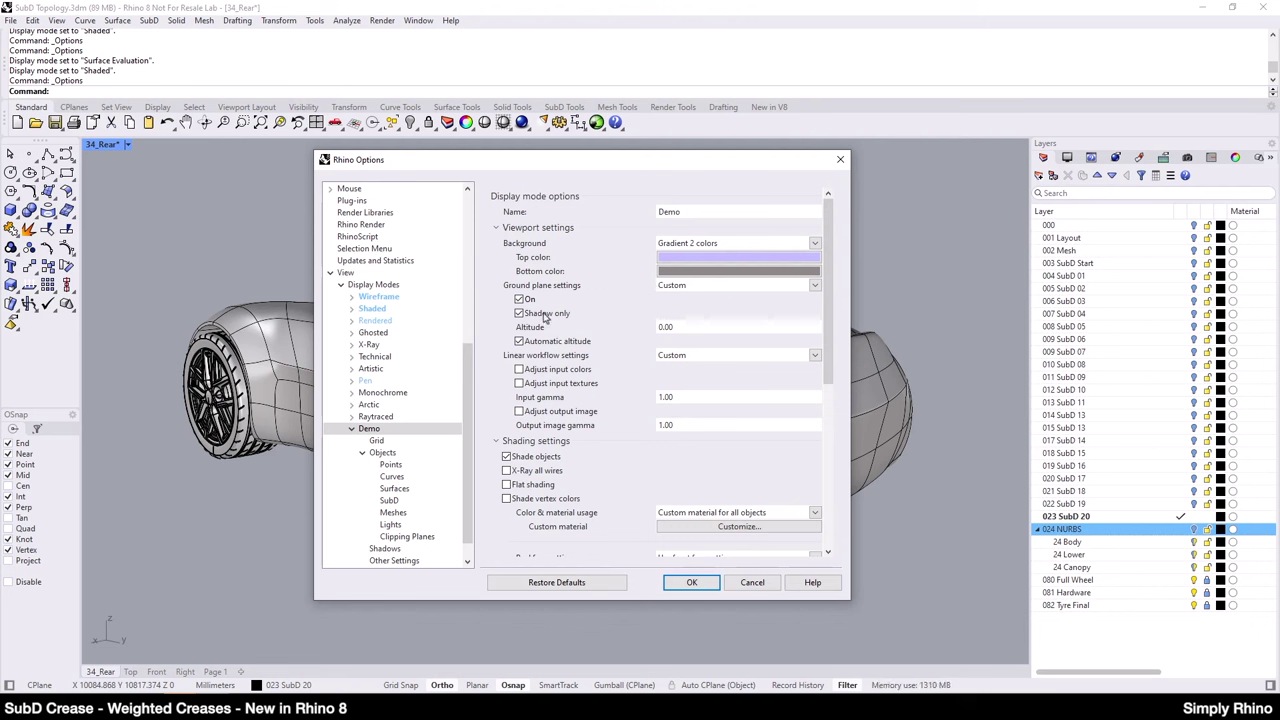
scroll(588, 331, "down", 3)
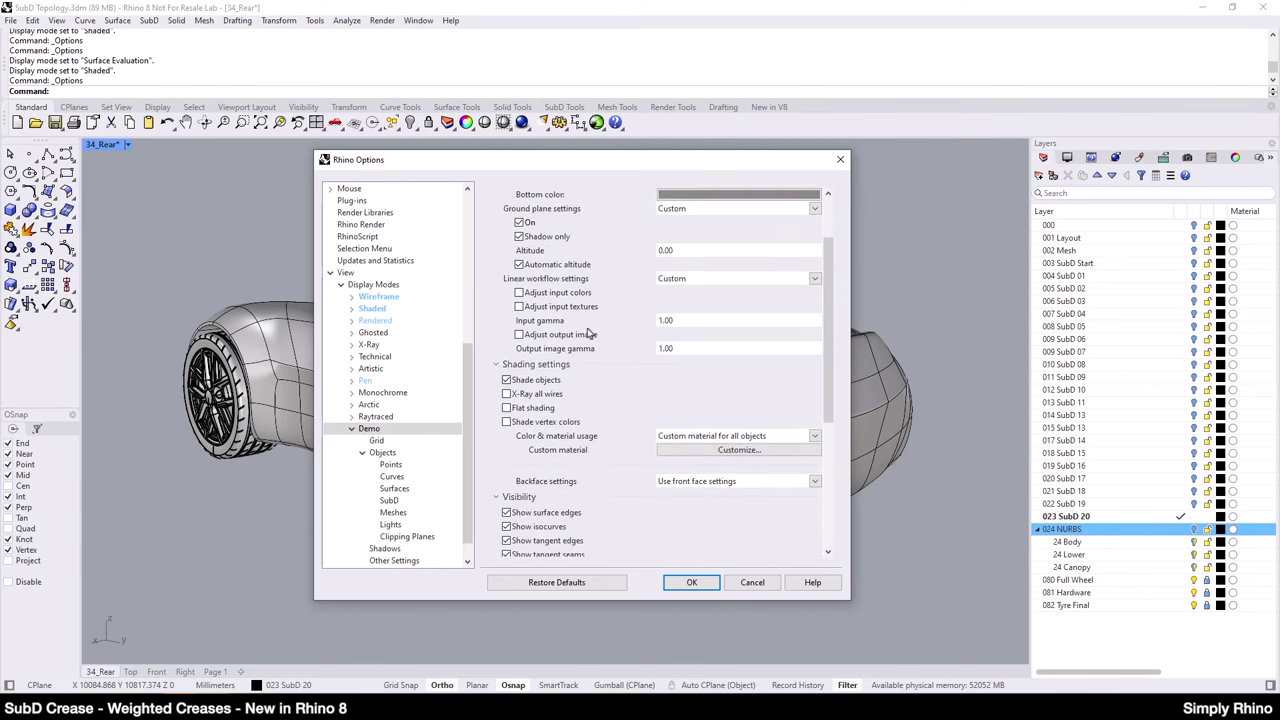
scroll(588, 333, "up", 1)
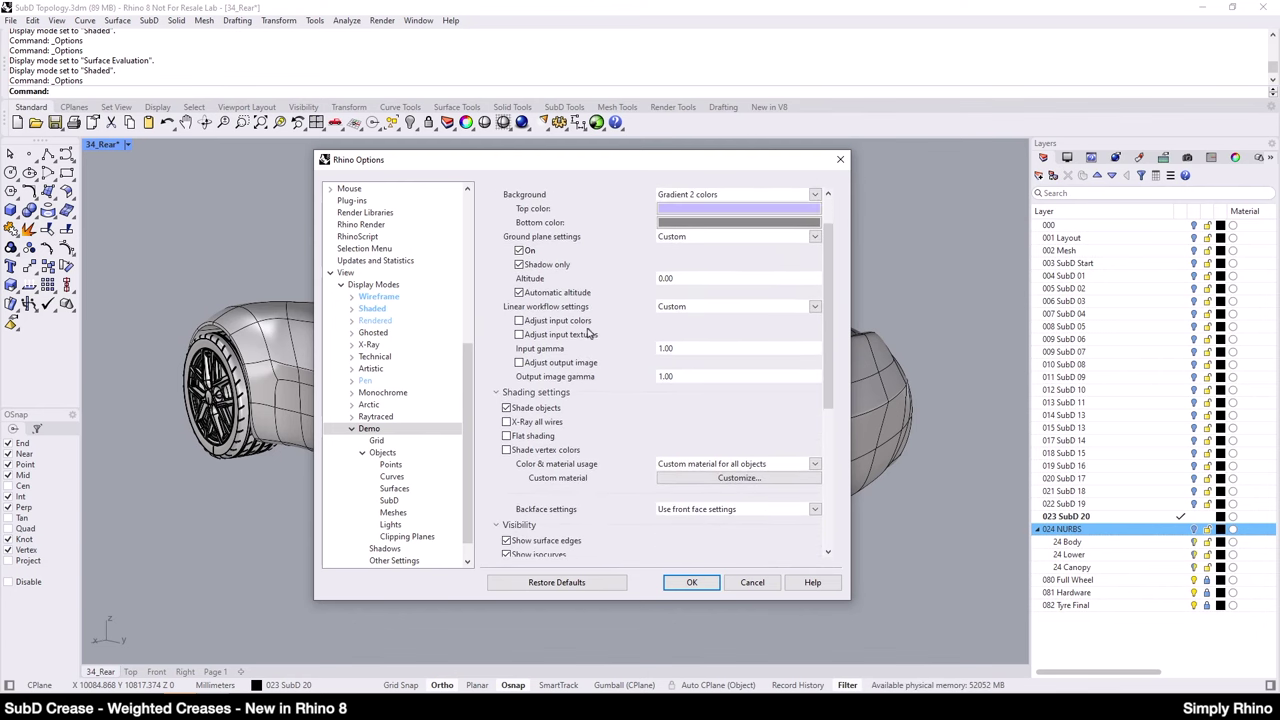
Step: Load Environment Test 2.png as the custom material's environment map at 100%
left_click(736, 478)
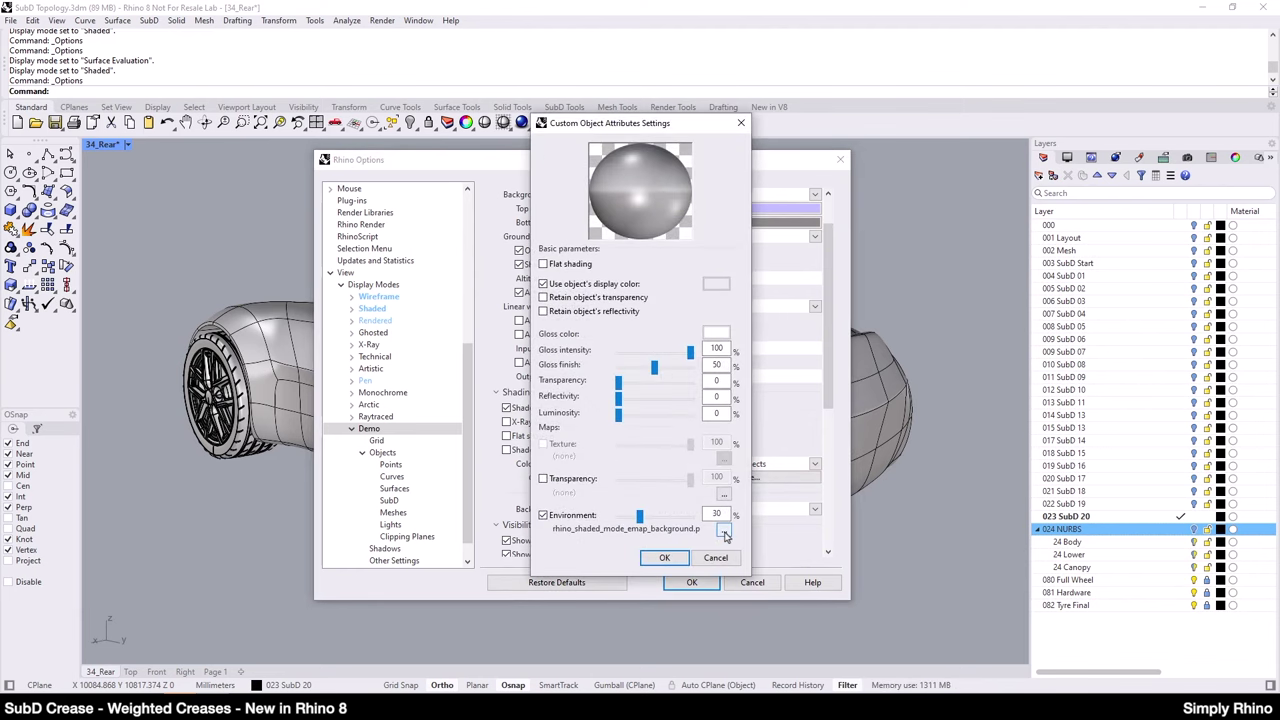
left_click(724, 530)
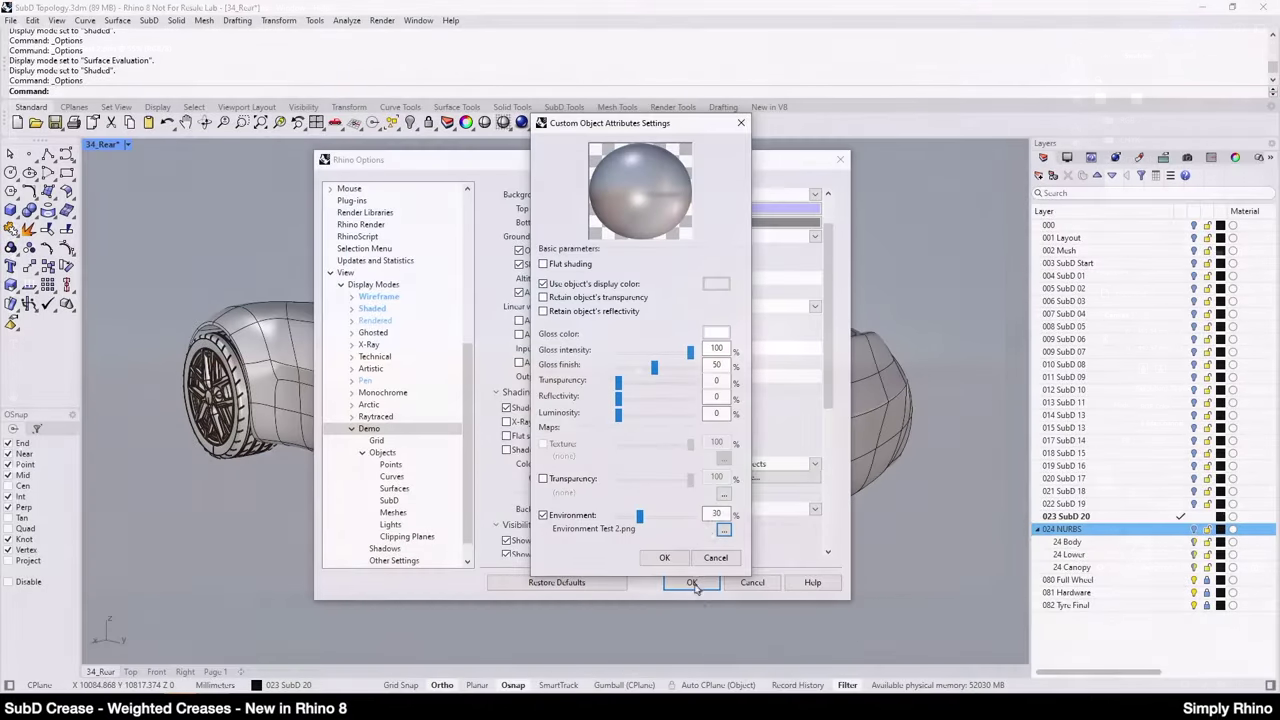
key("shift+Tab")
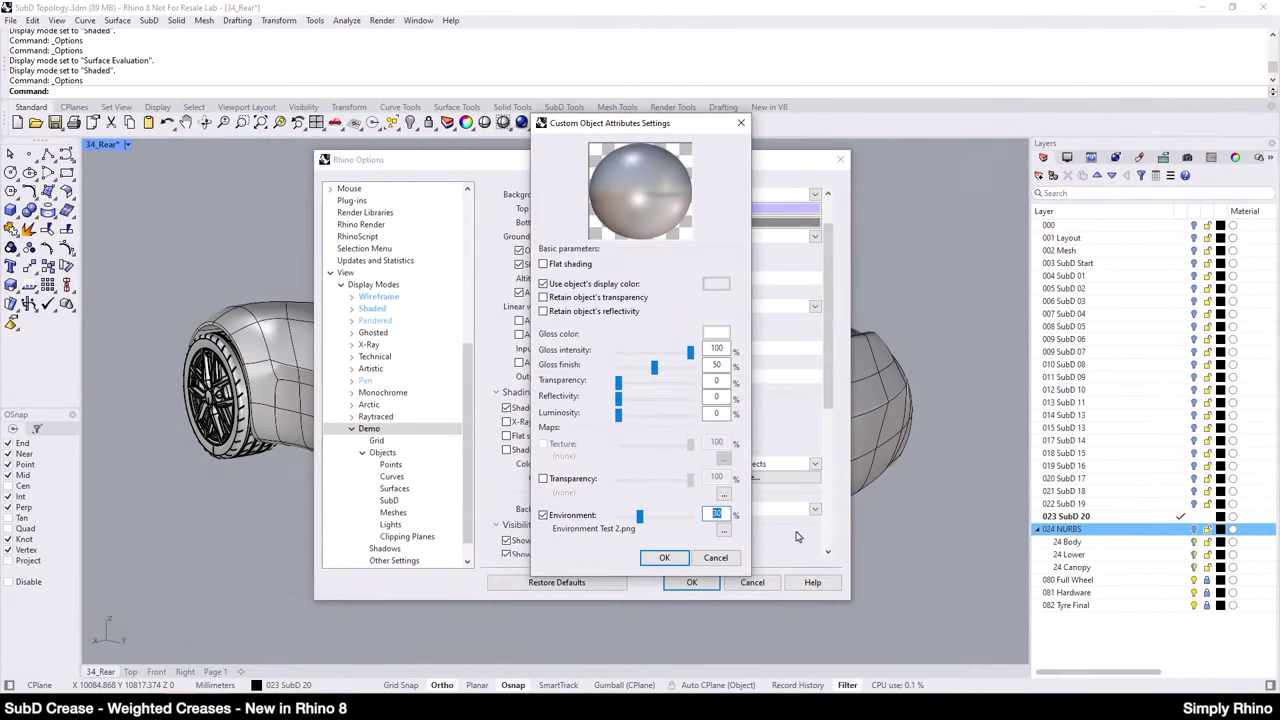
type("100")
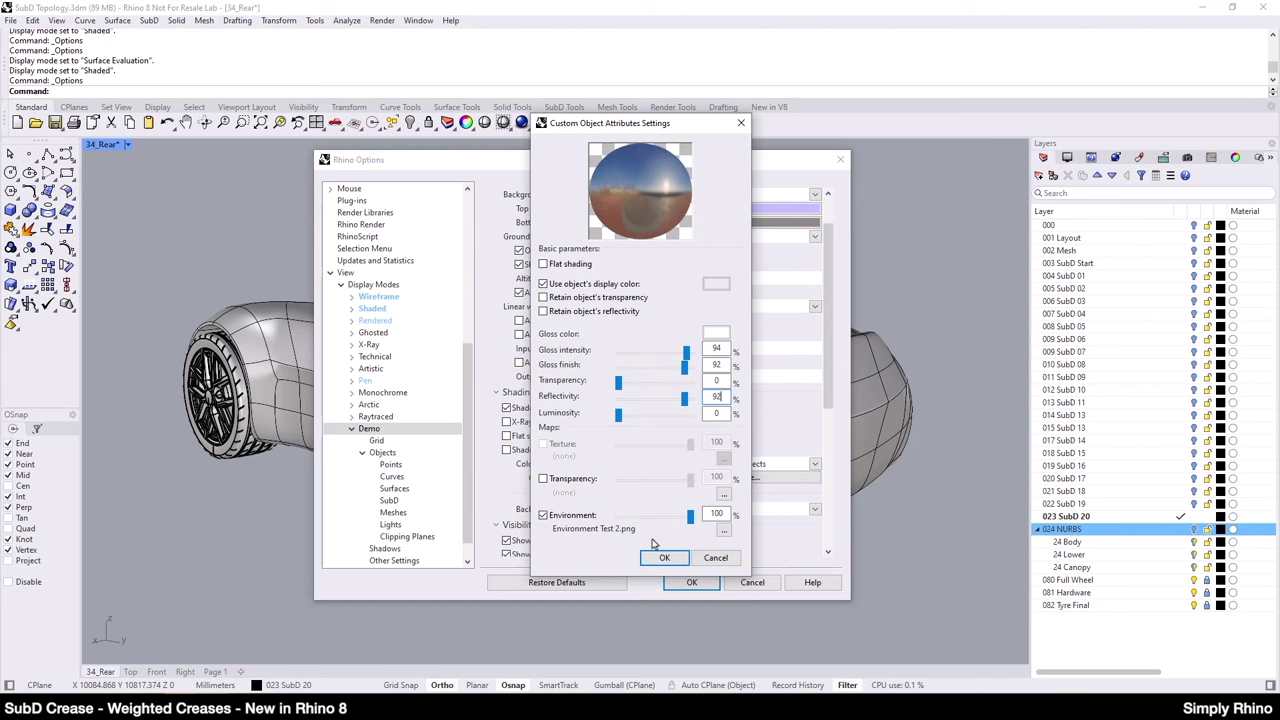
Step: Confirm the custom material, then set Demo lighting to Scene lighting with advanced GPU lighting
left_click(664, 557)
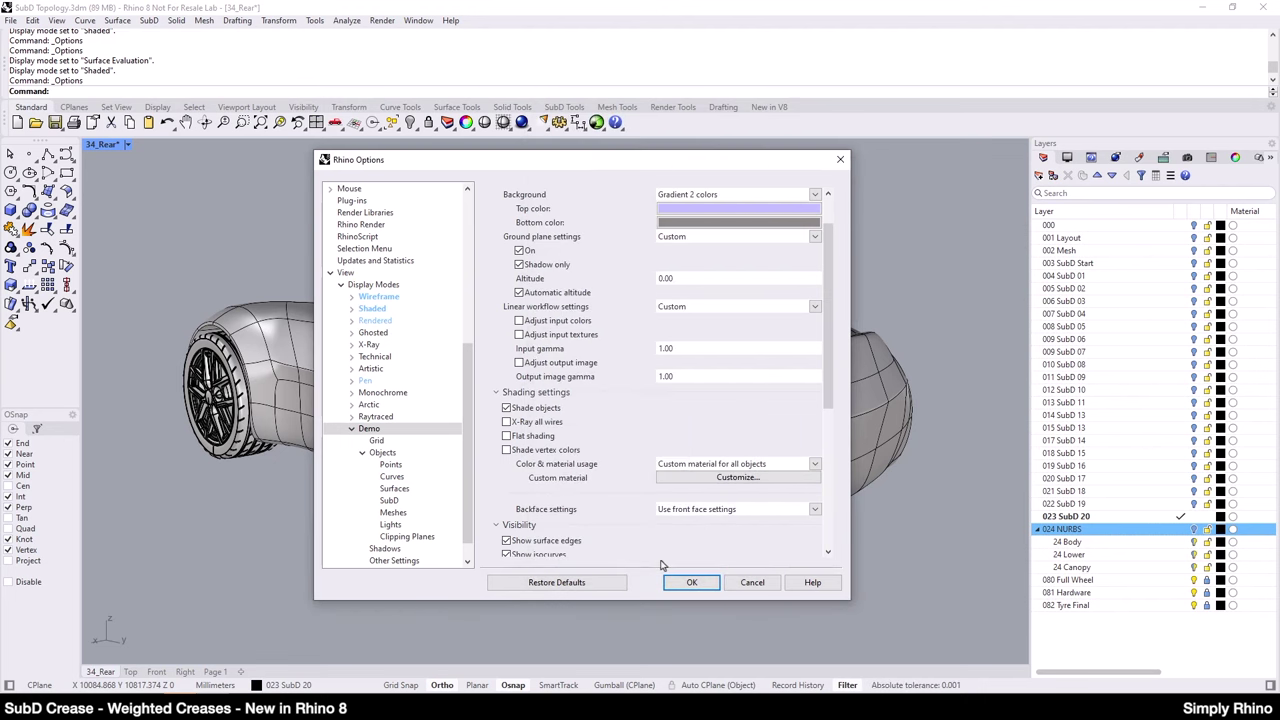
scroll(566, 374, "down", 2)
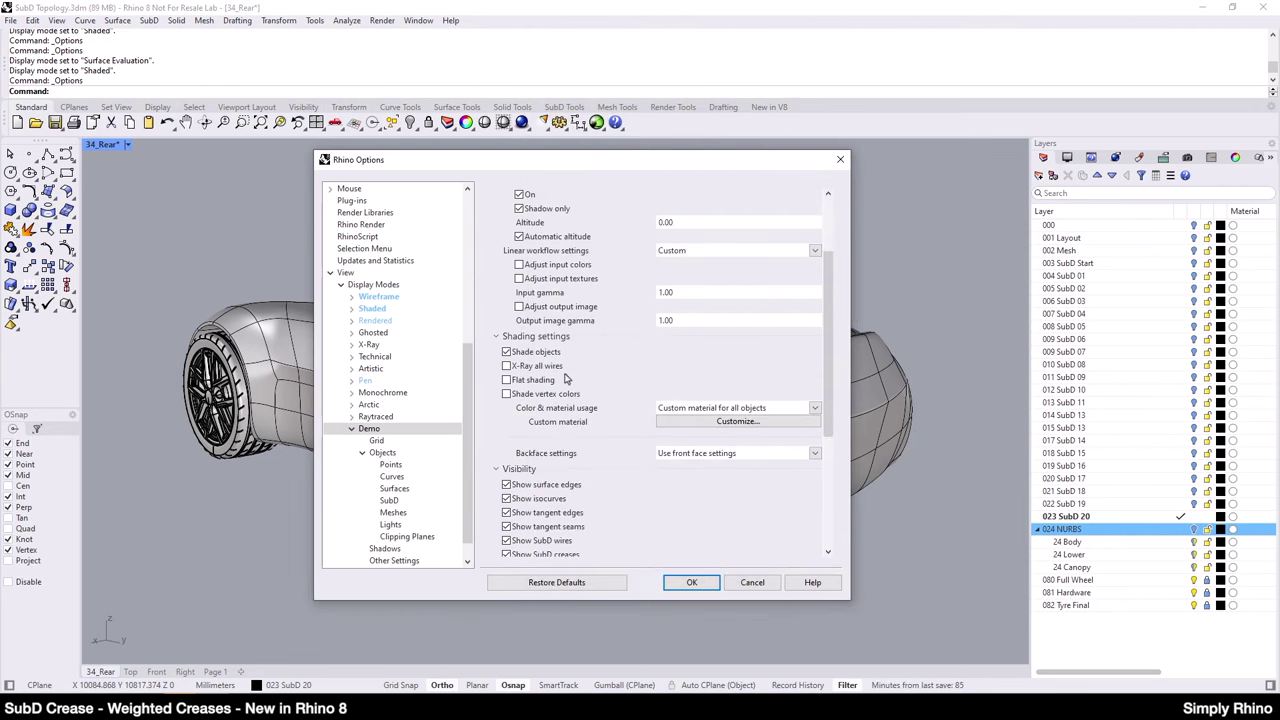
scroll(566, 378, "down", 6)
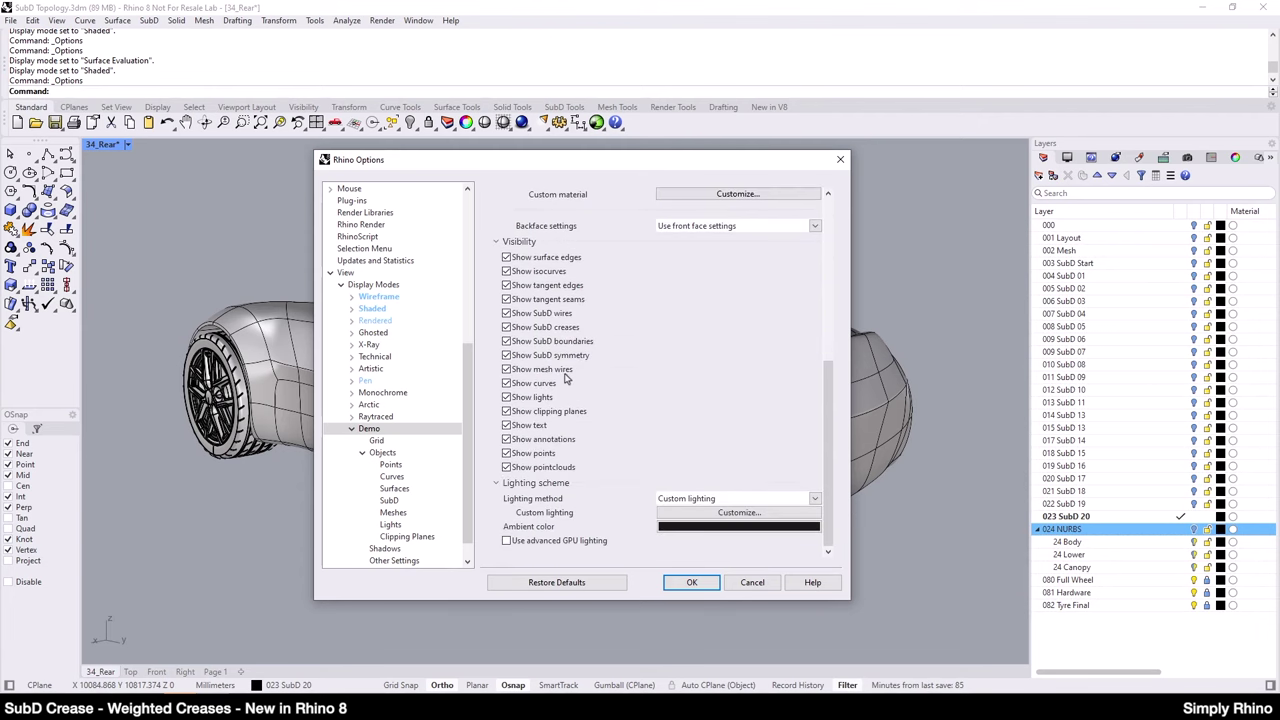
scroll(566, 376, "up", 1)
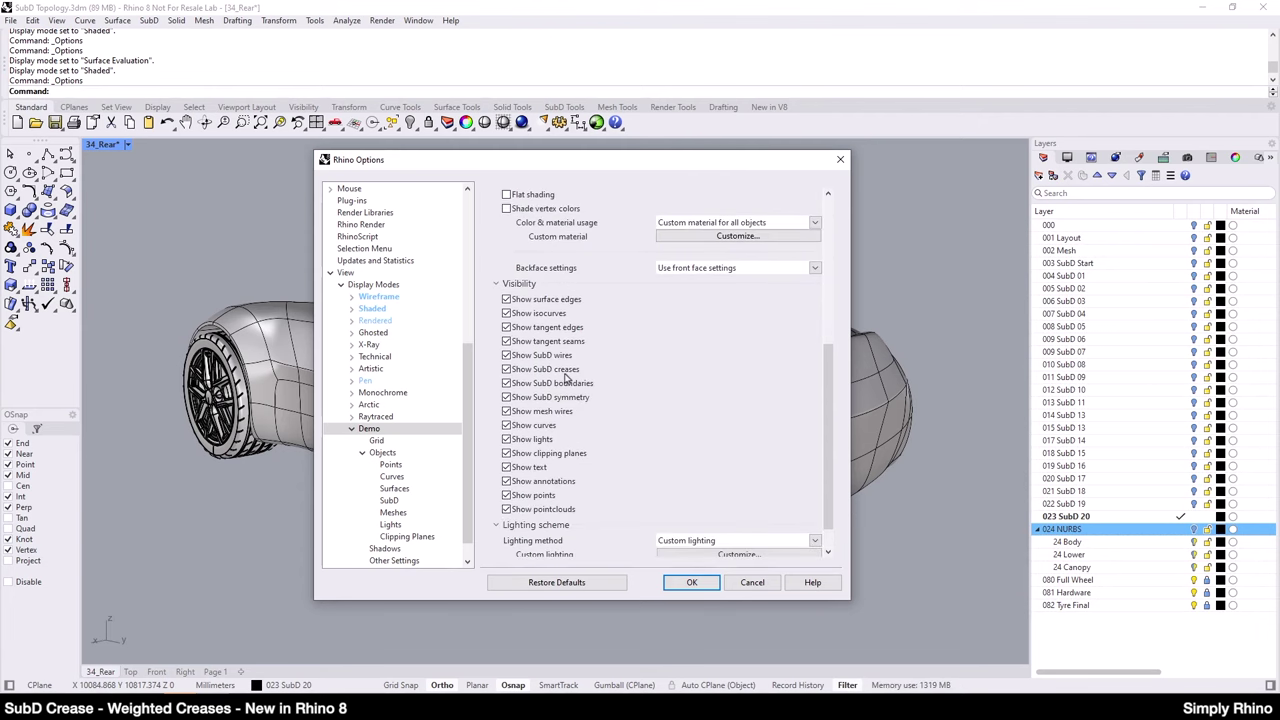
scroll(566, 376, "down", 1)
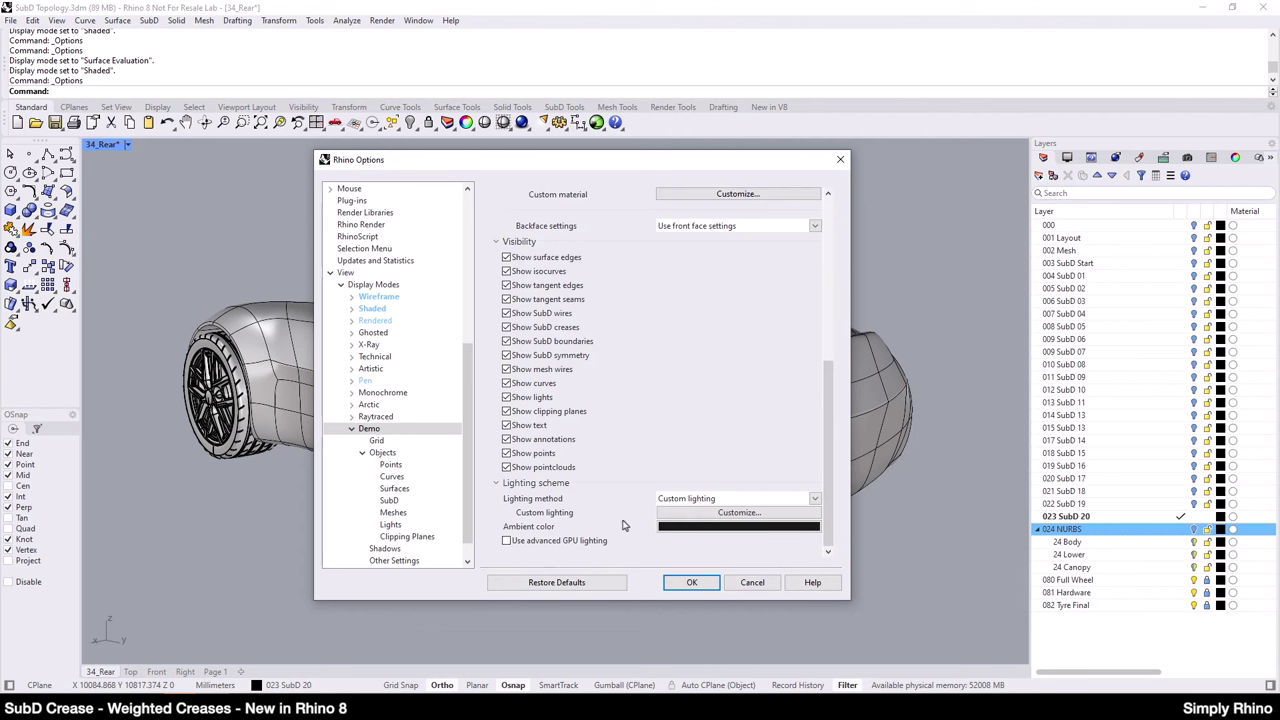
left_click(678, 500)
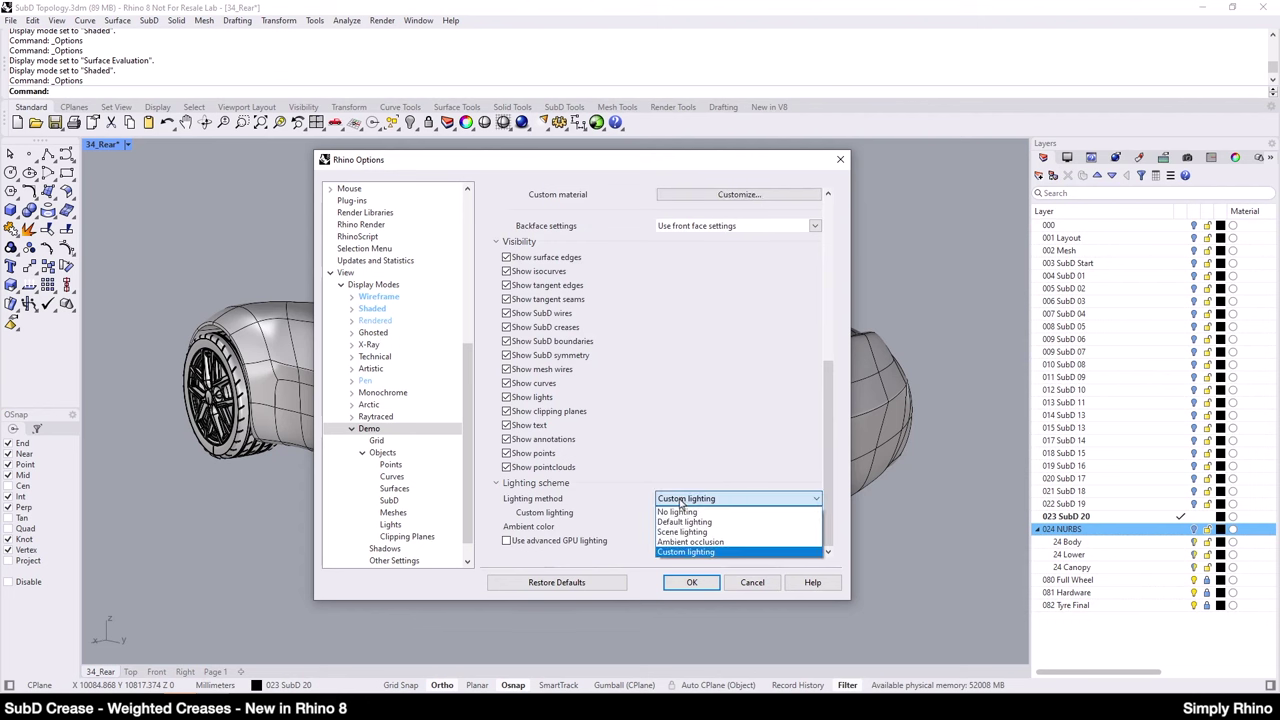
left_click(676, 532)
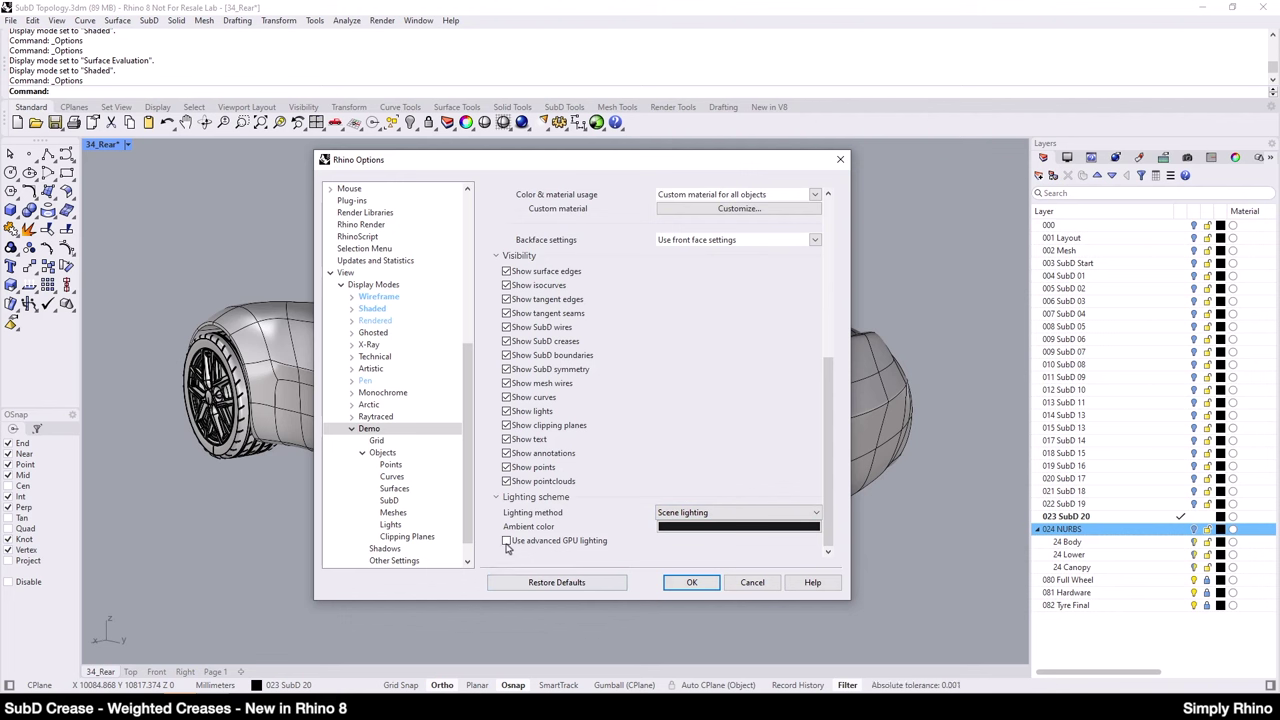
left_click(507, 544)
Step: Turn shadows on for the Demo display mode and apply the options
scroll(393, 533, "down", 1)
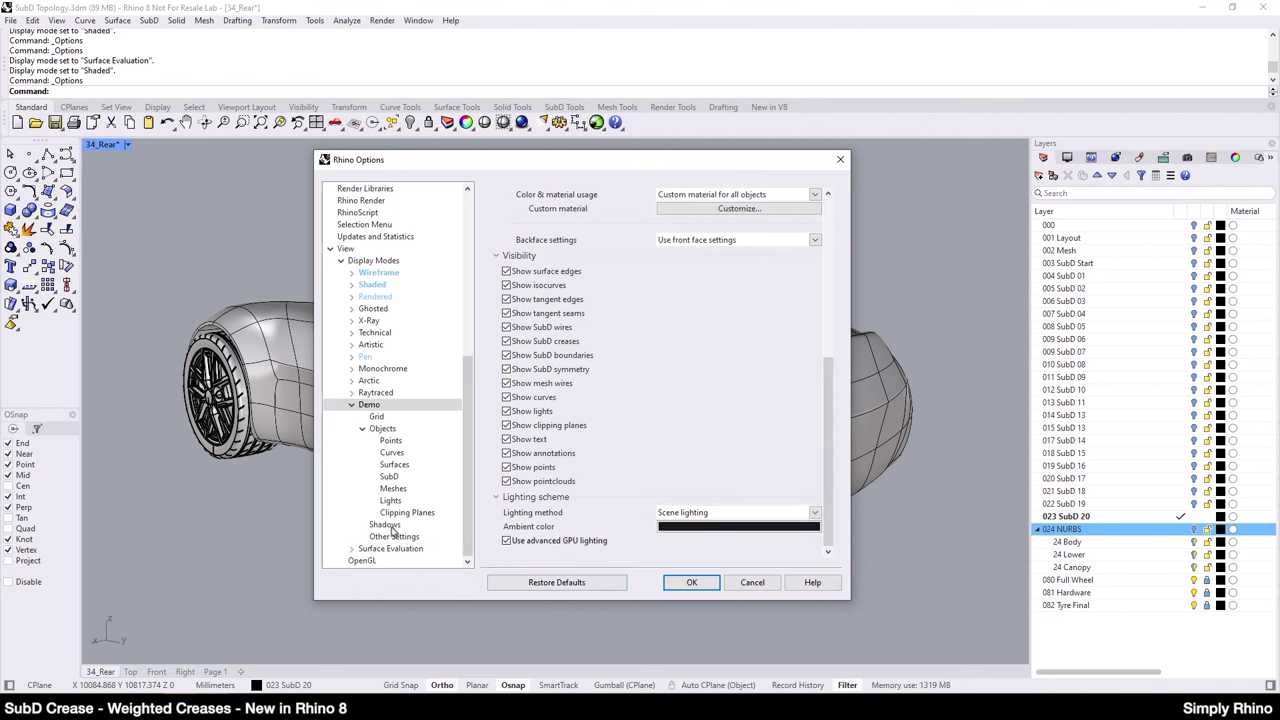
left_click(386, 525)
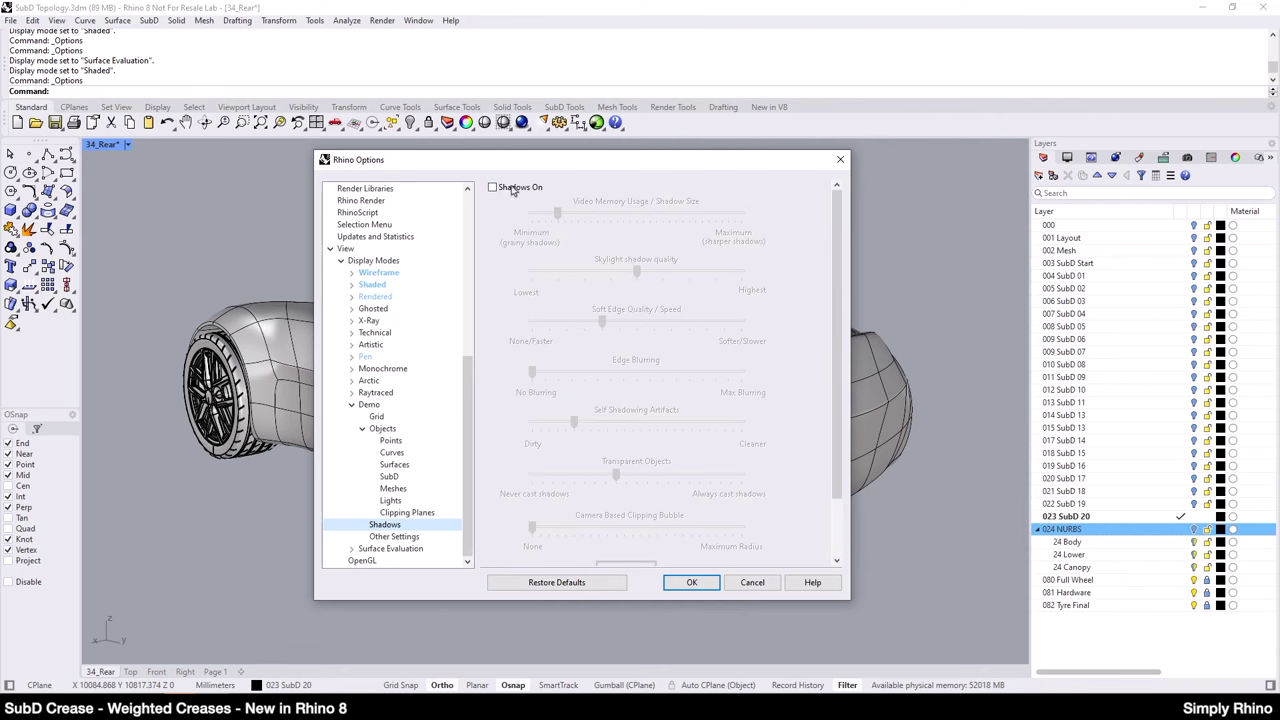
left_click(494, 188)
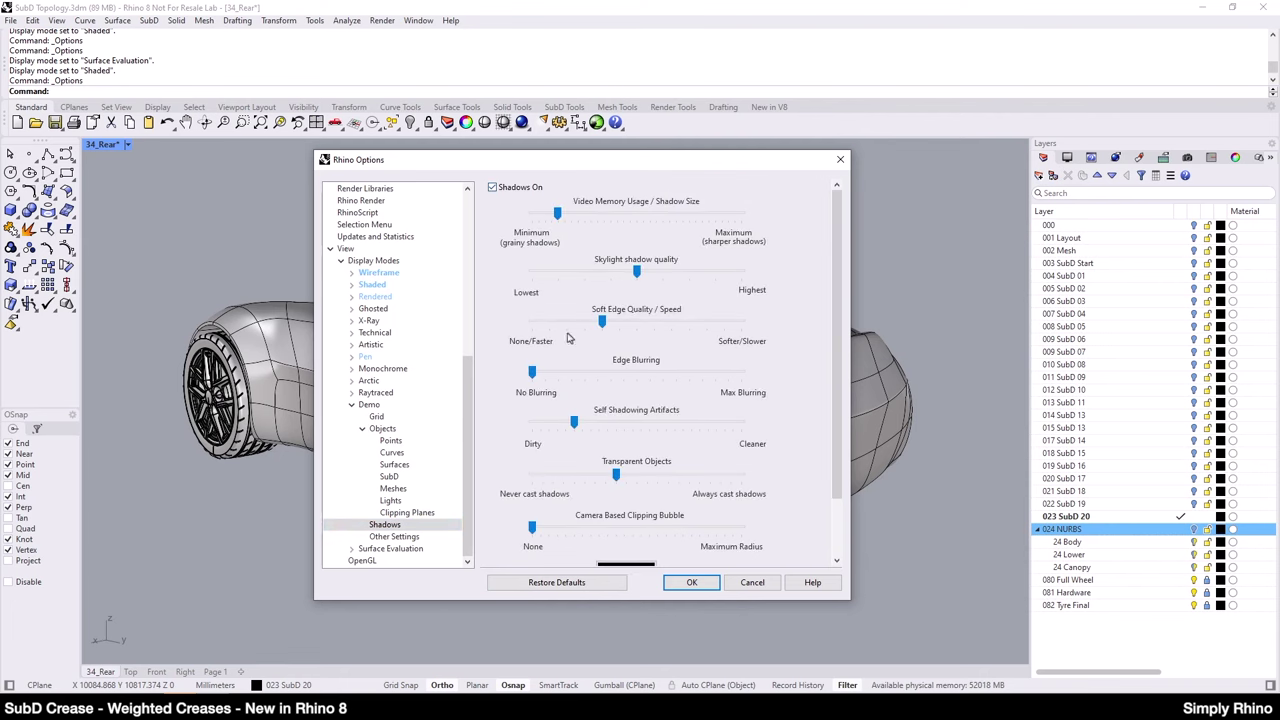
left_click(694, 584)
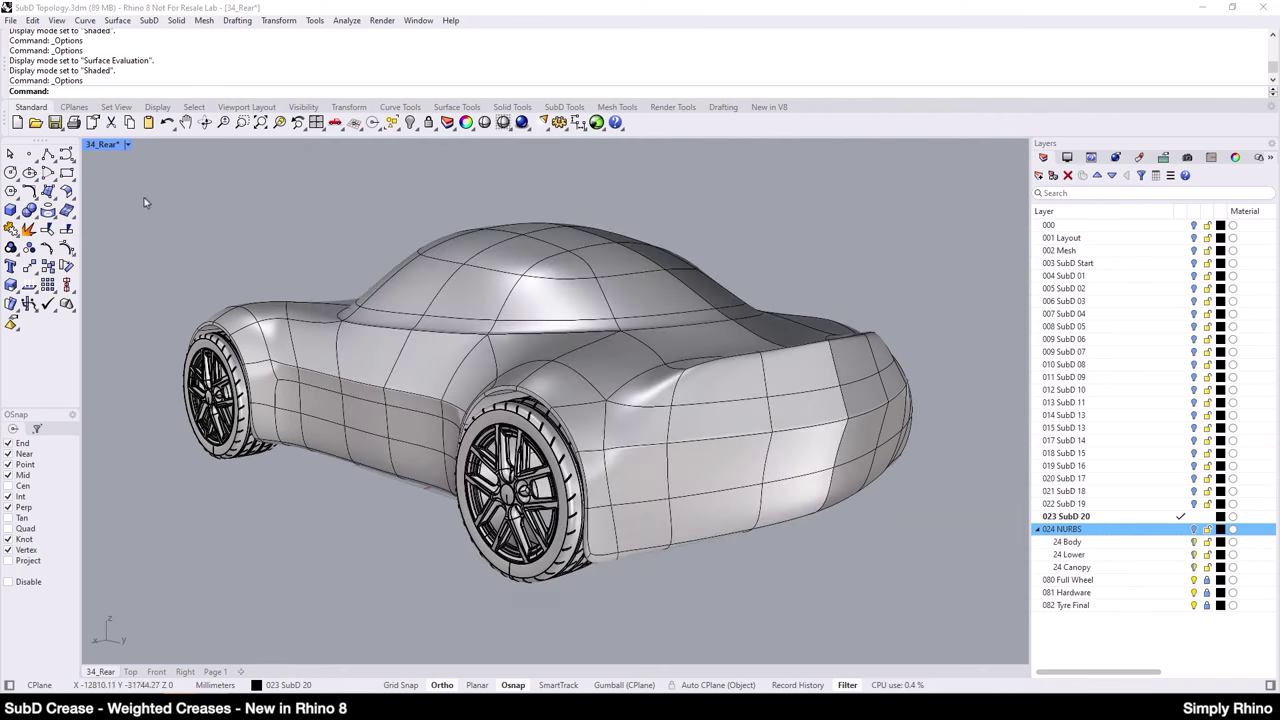
Step: Switch the 34_Rear viewport to the Demo display mode
left_click(127, 146)
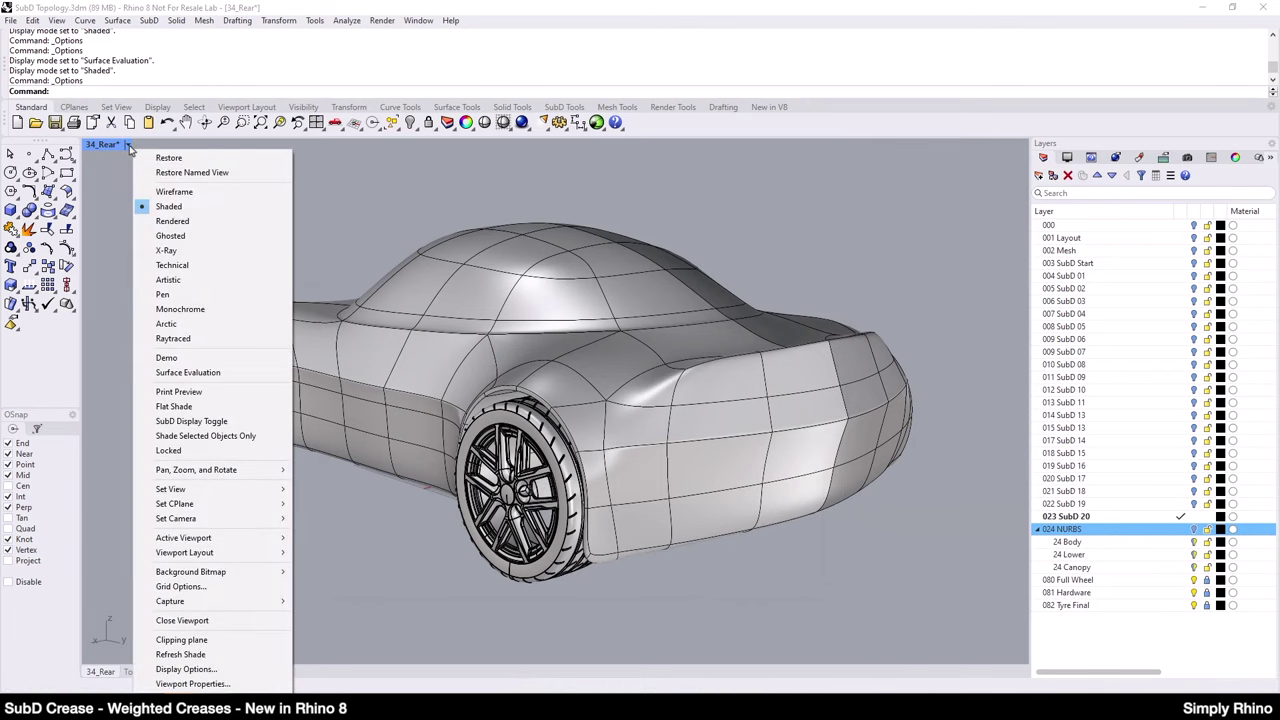
left_click(188, 360)
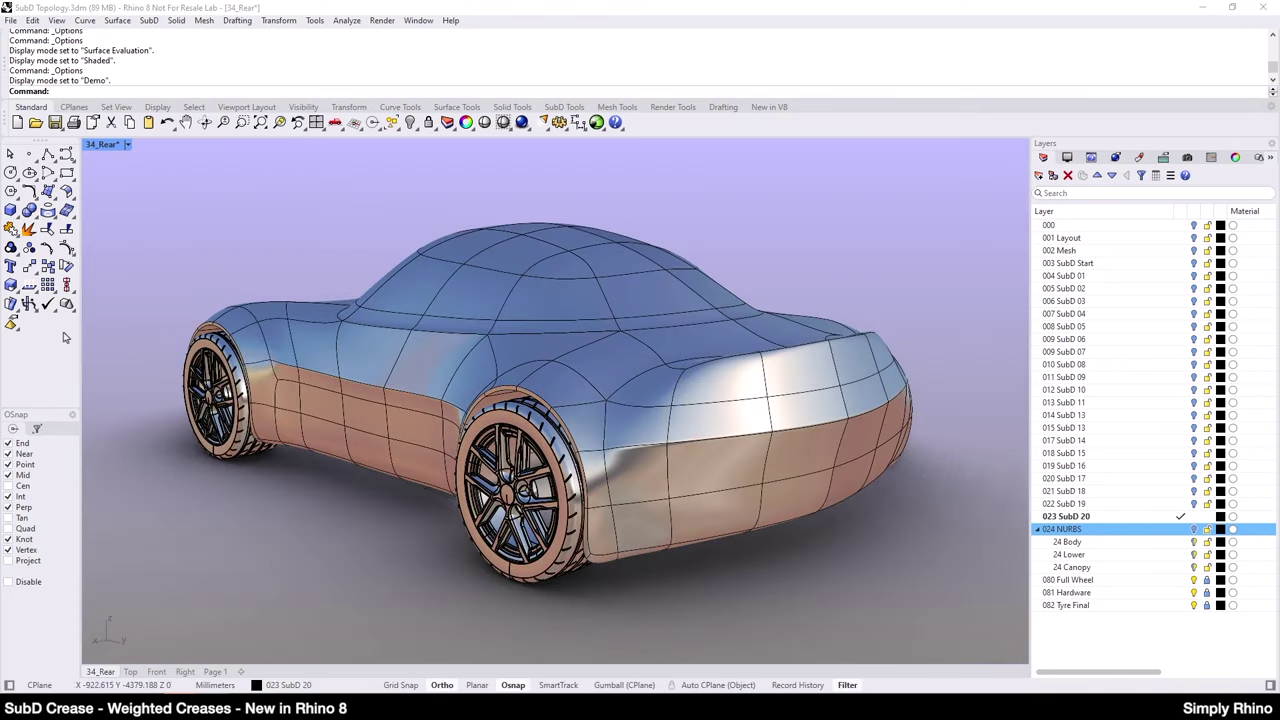